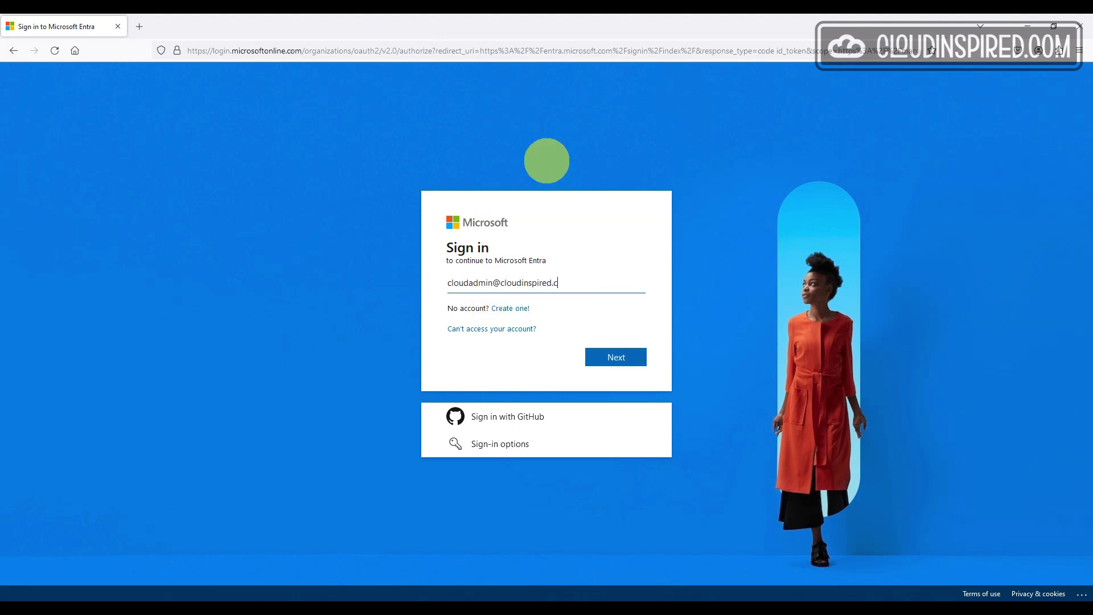
Sign in to Microsoft Entra admin center with the administrator e-mail and password, staying signed in
text(o.uk)
key(Return)
key(ctrl+v)
click(614, 389)
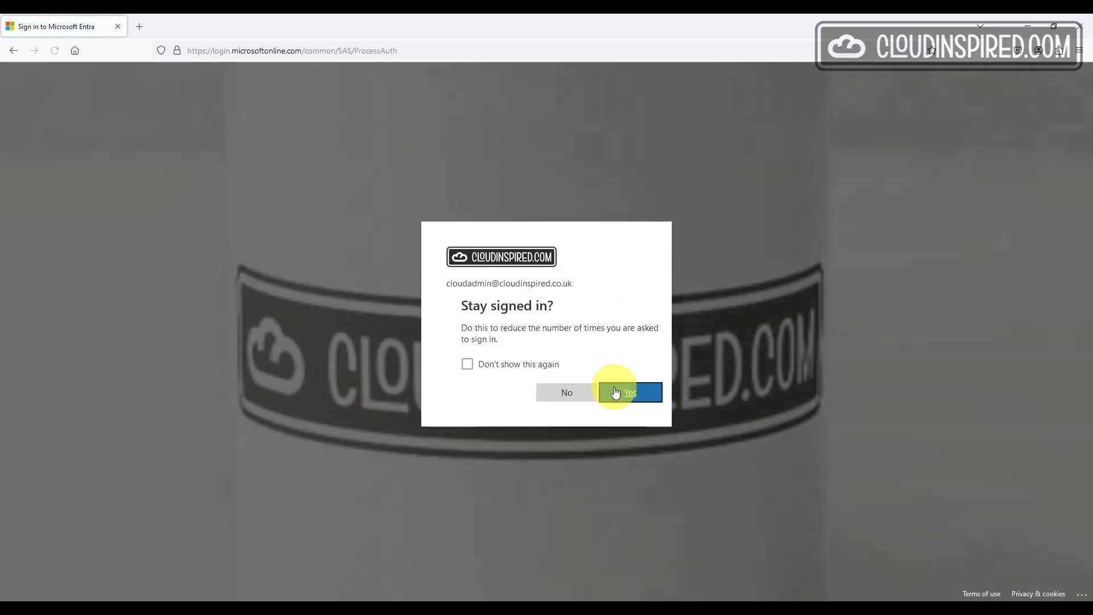
click(615, 391)
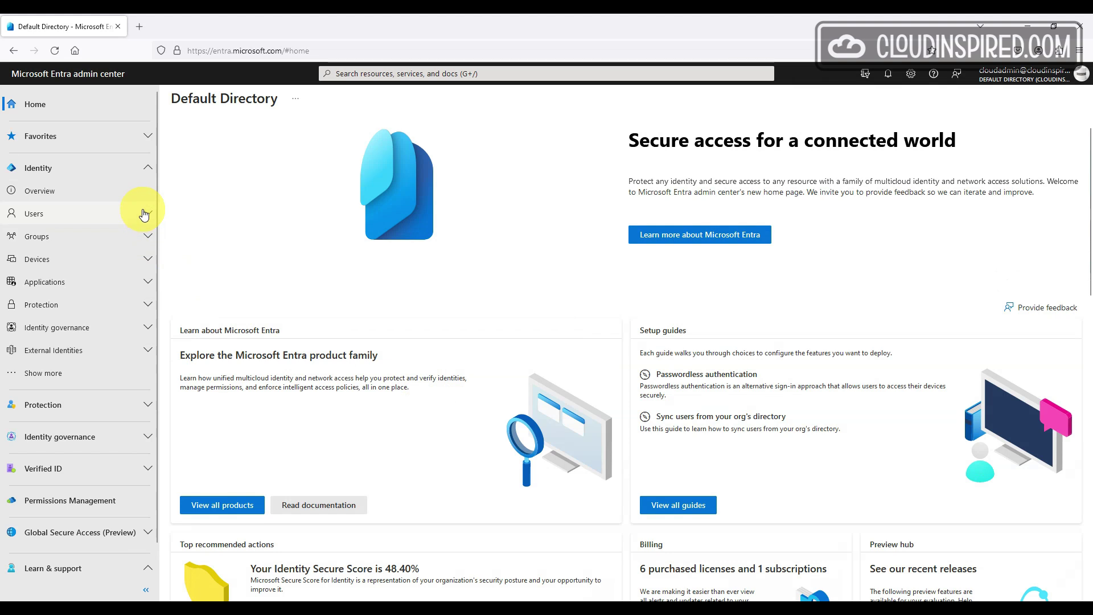
Confirm admin-center Restrict access is No, then check TestUser1's assigned roles
click(144, 214)
click(96, 283)
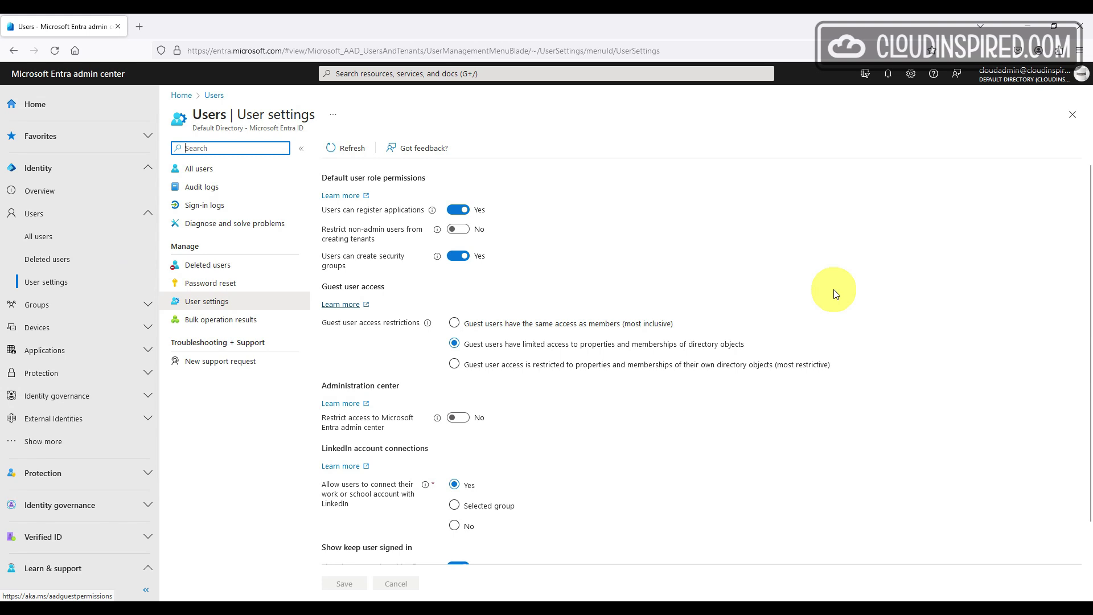
scroll(834, 290, down, 3)
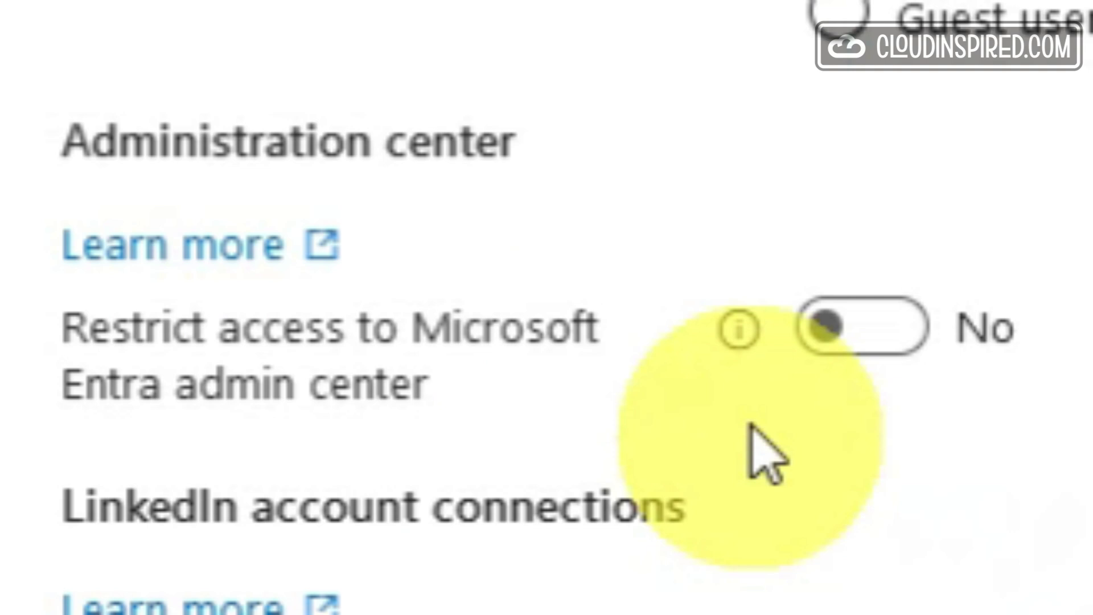
mouse_move(740, 330)
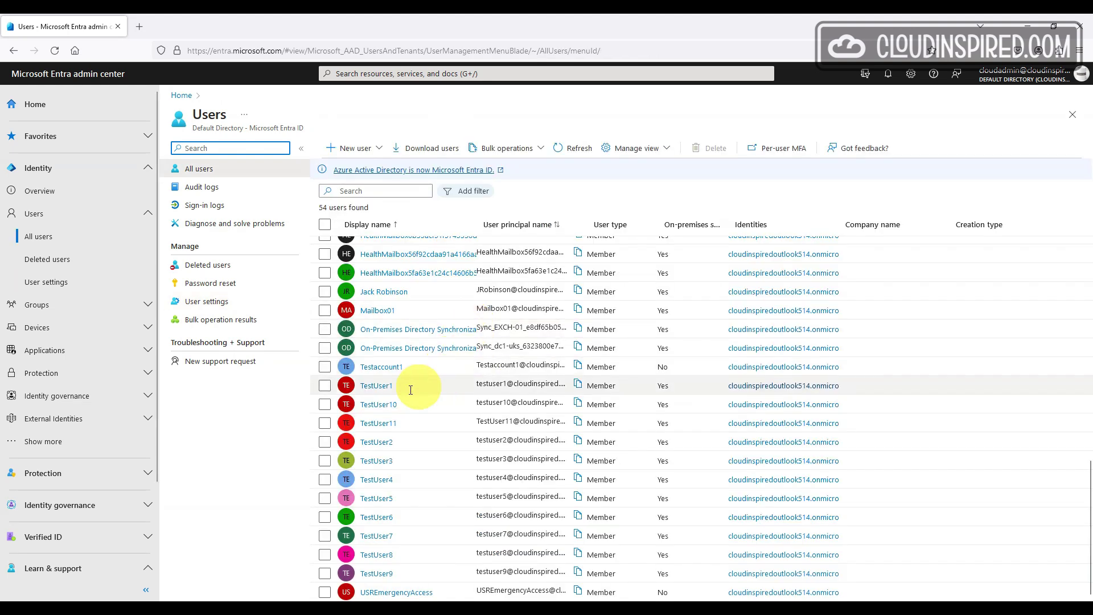
click(378, 392)
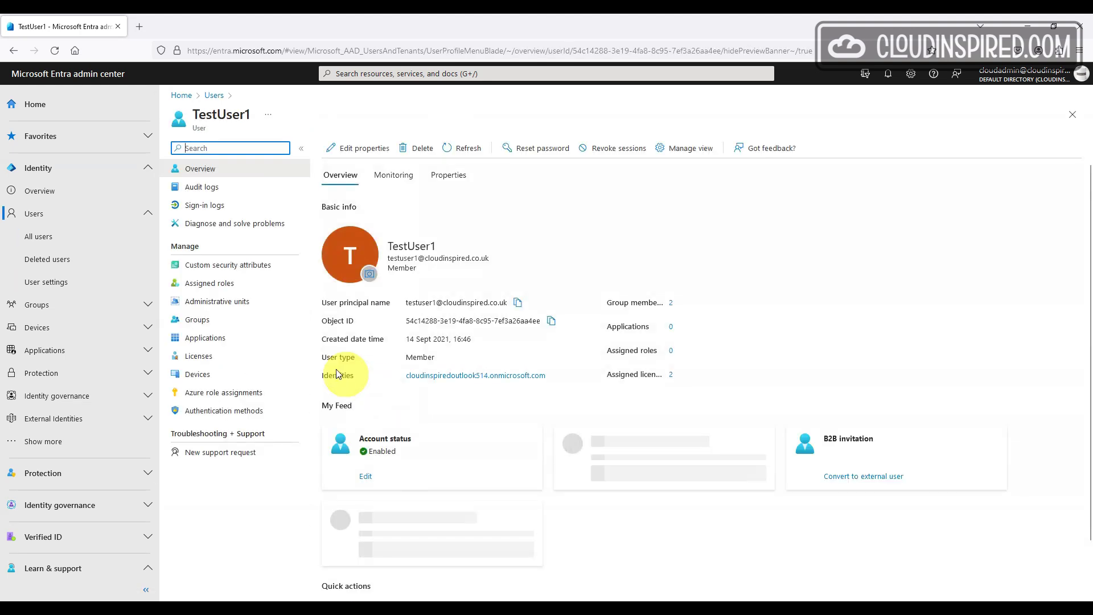
click(259, 291)
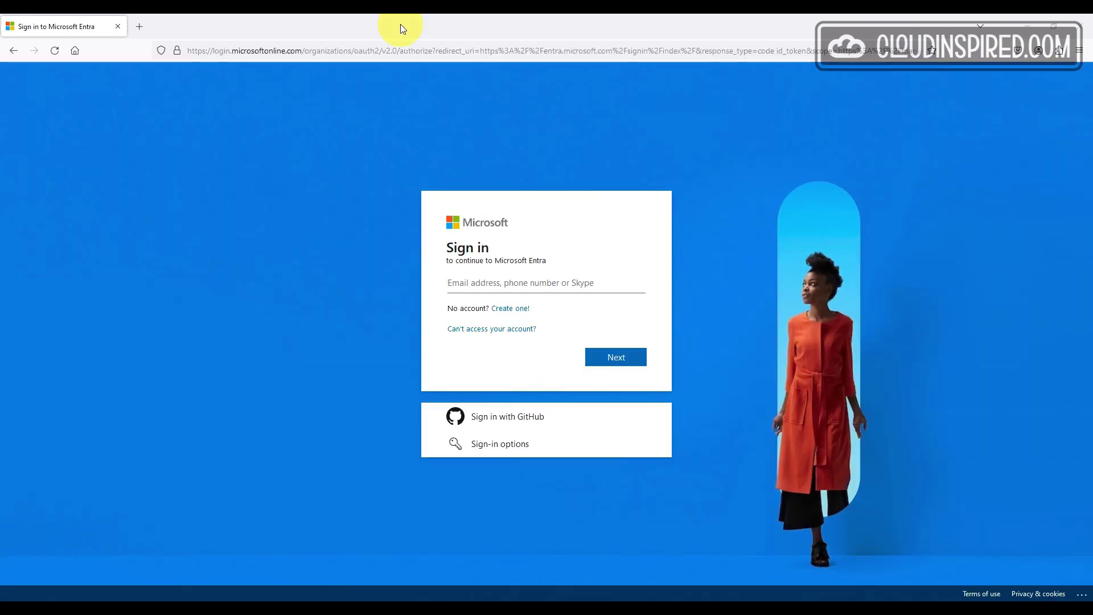
Sign in as TestUser1 without staying signed in and confirm the signed-in account
click(606, 362)
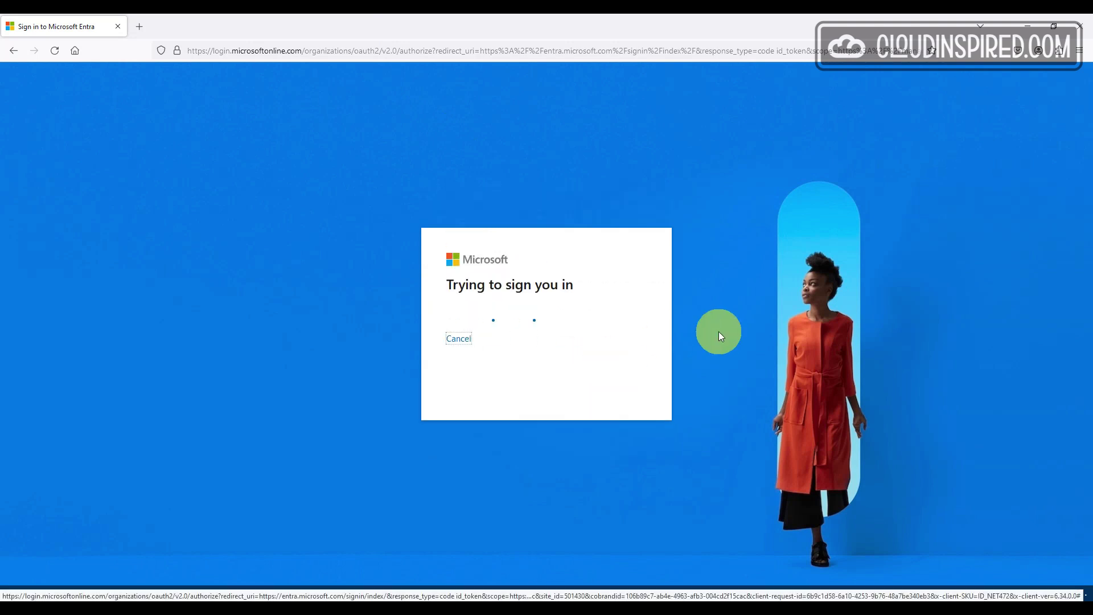
text(•)
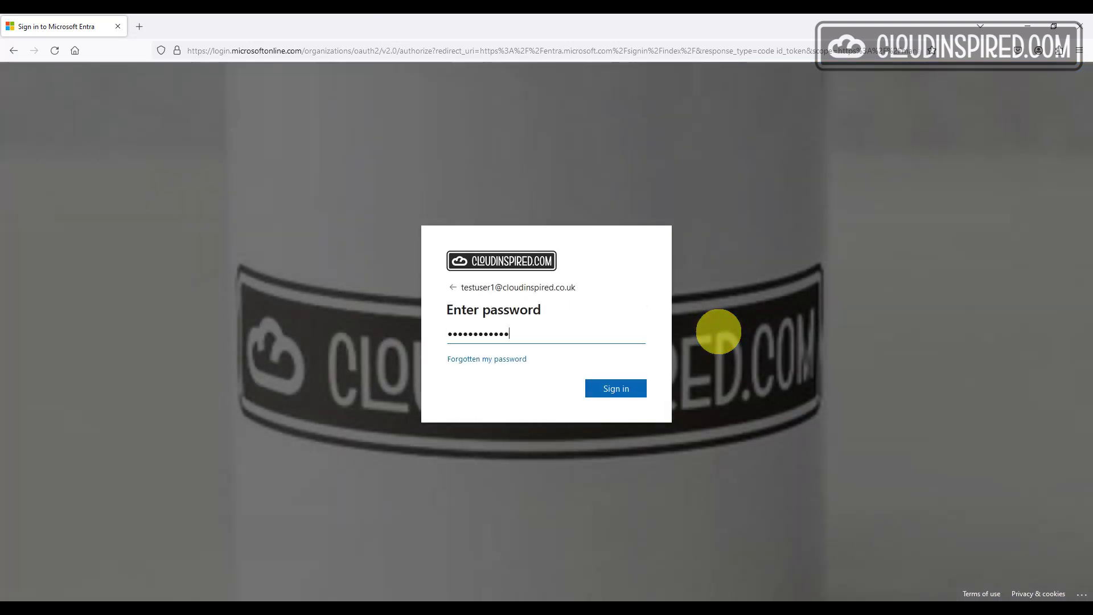
key(Return)
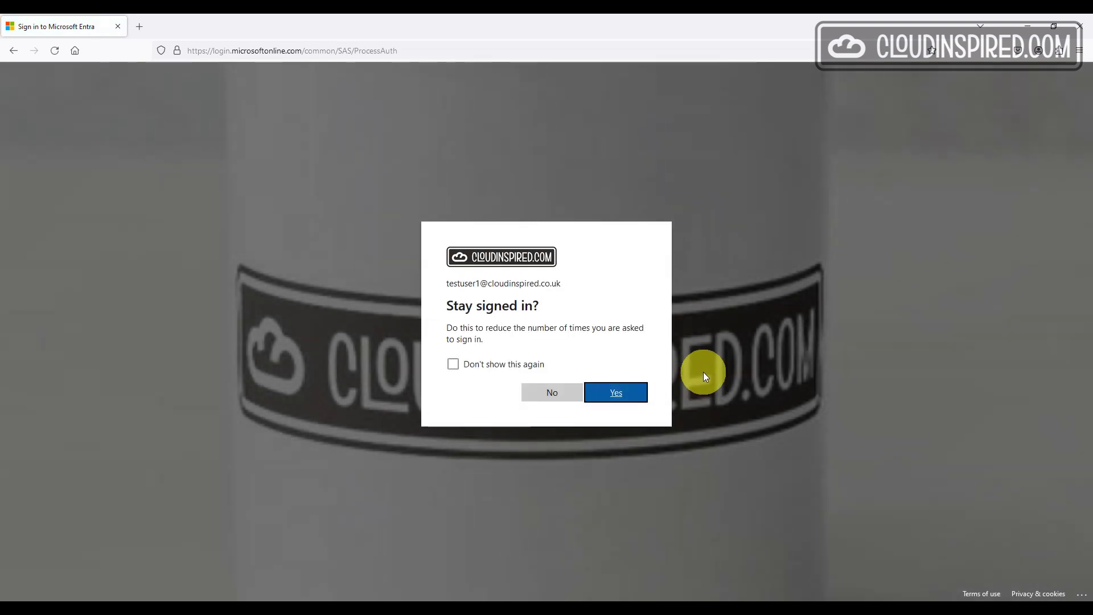
click(555, 394)
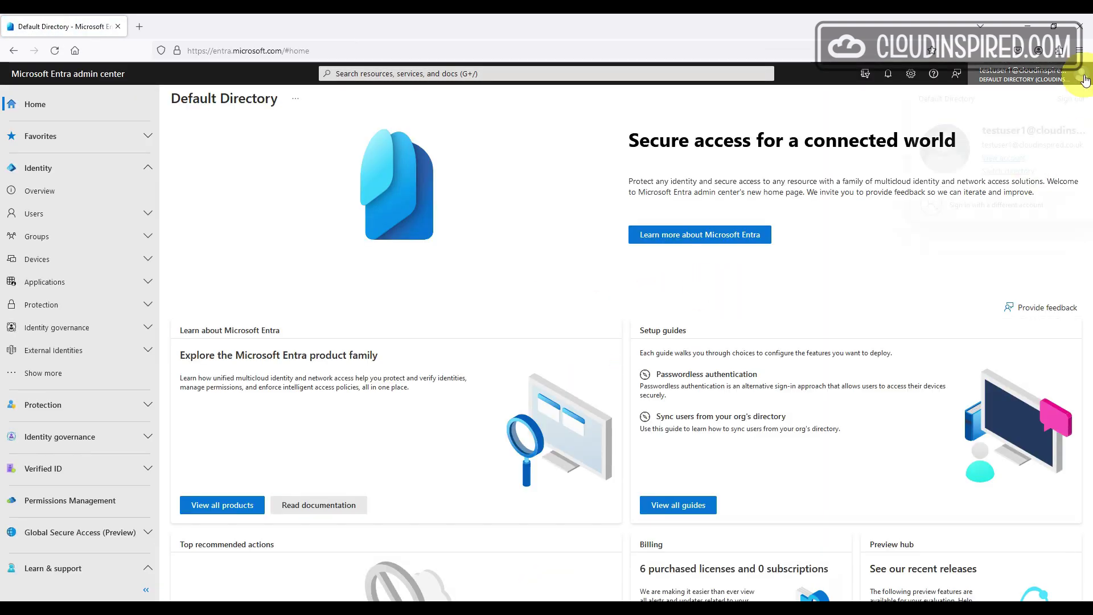
click(1084, 78)
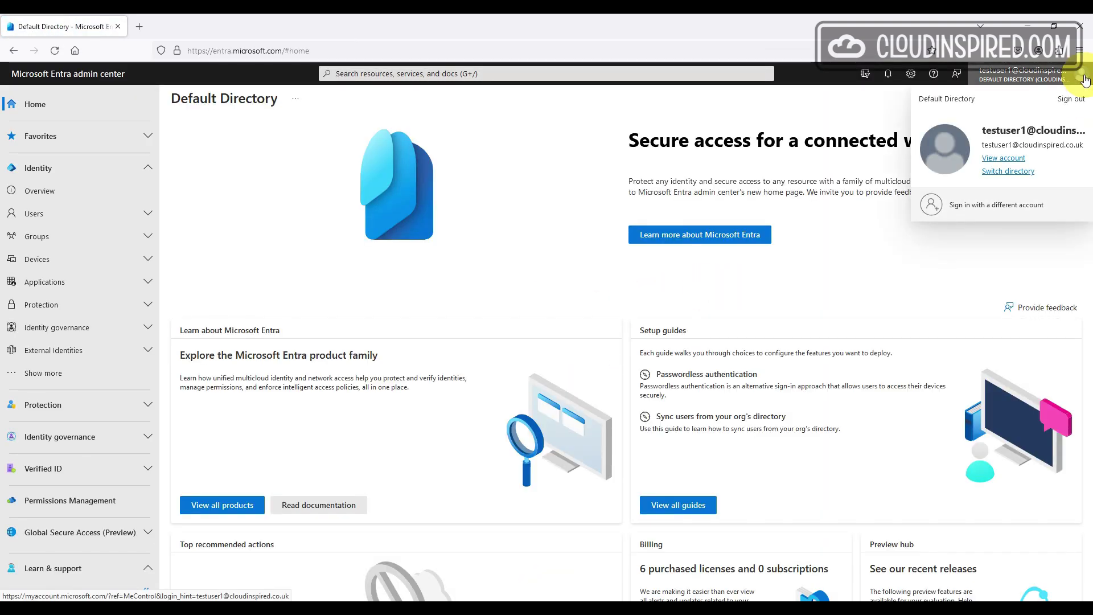
click(1084, 78)
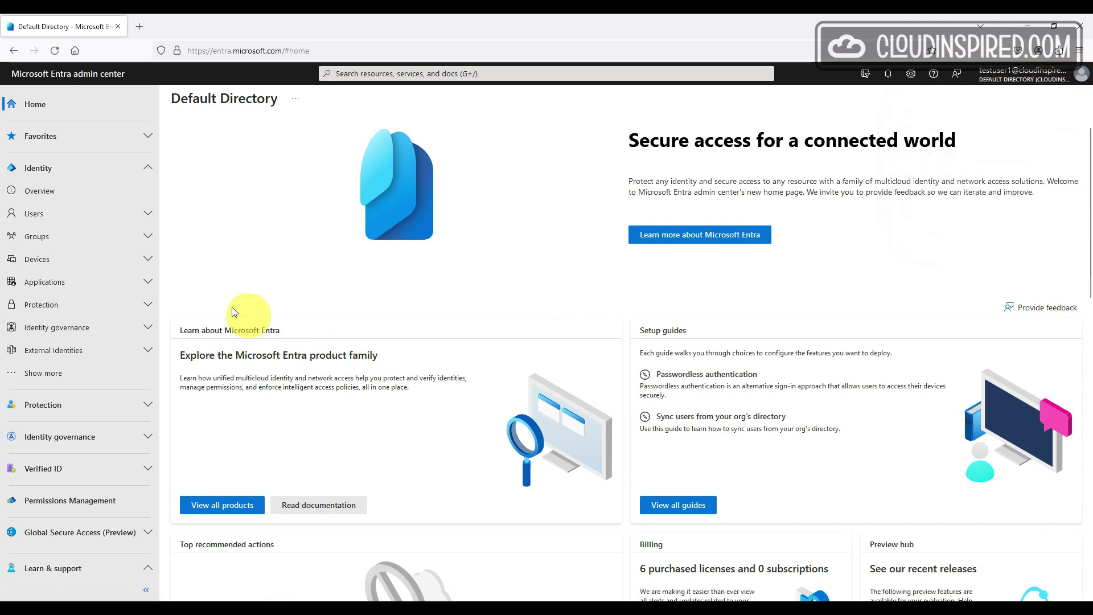
Browse another user's groups, applications, licenses and devices from All users
click(148, 214)
click(109, 240)
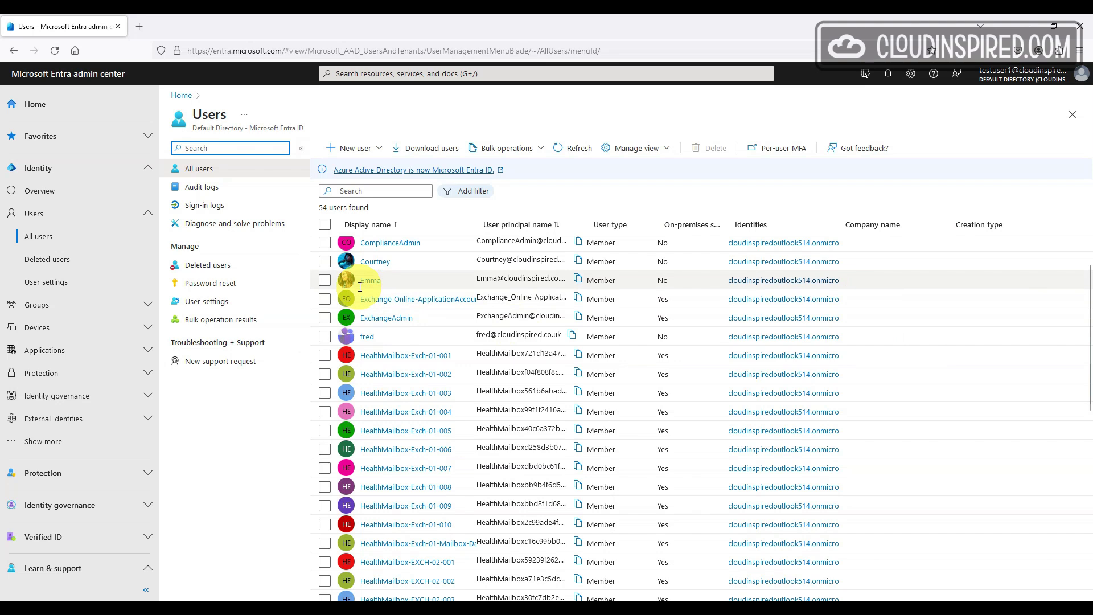
click(374, 262)
click(249, 325)
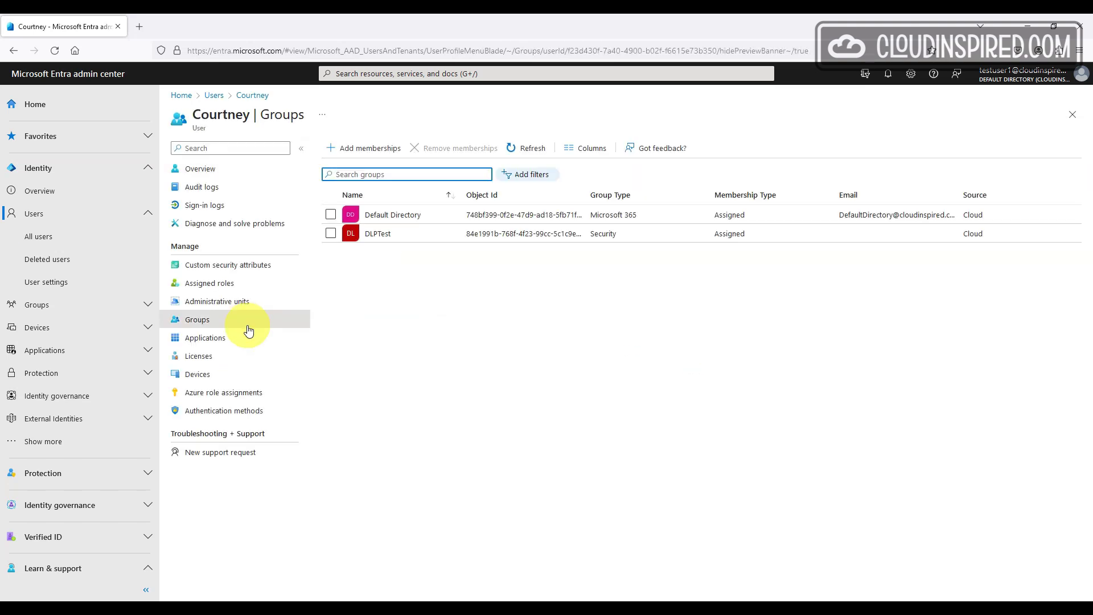
click(249, 340)
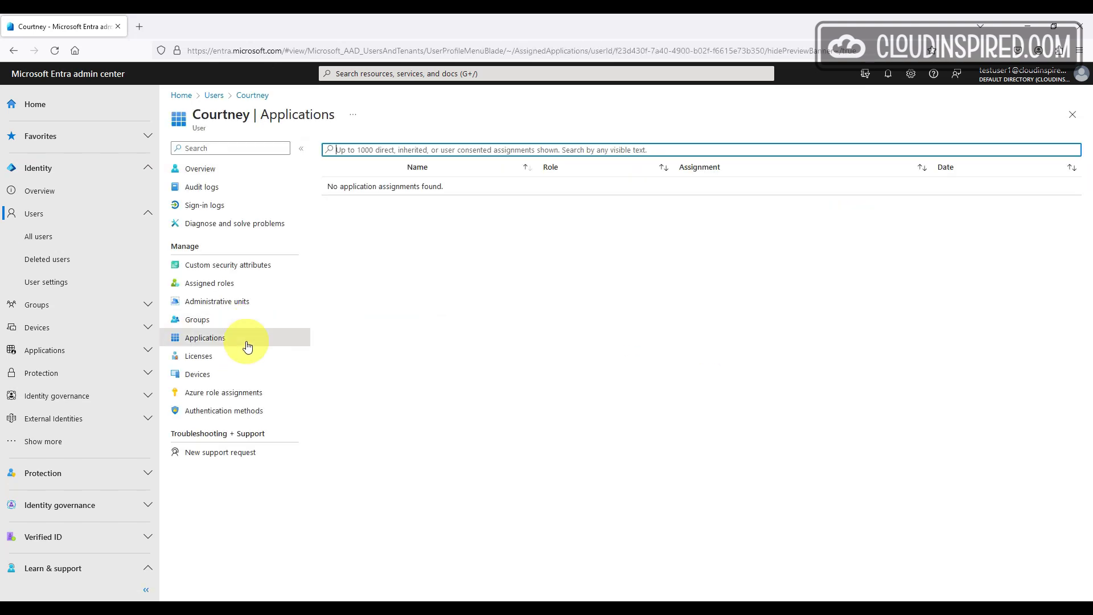
click(247, 358)
click(245, 377)
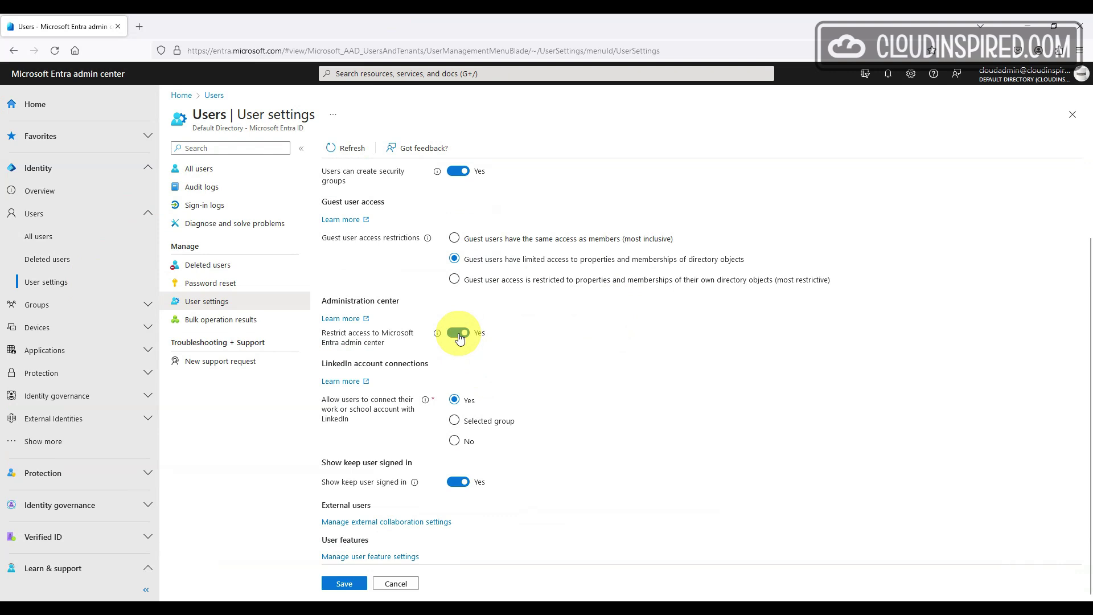
Save the admin-center access restriction and start signing in again as TestUser1
click(359, 587)
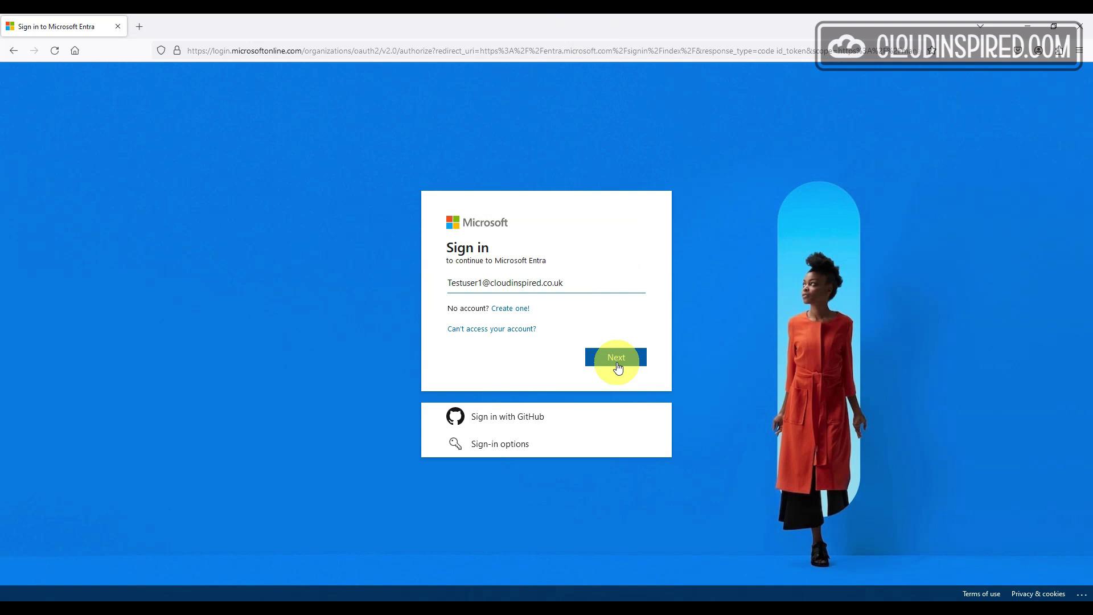
click(616, 357)
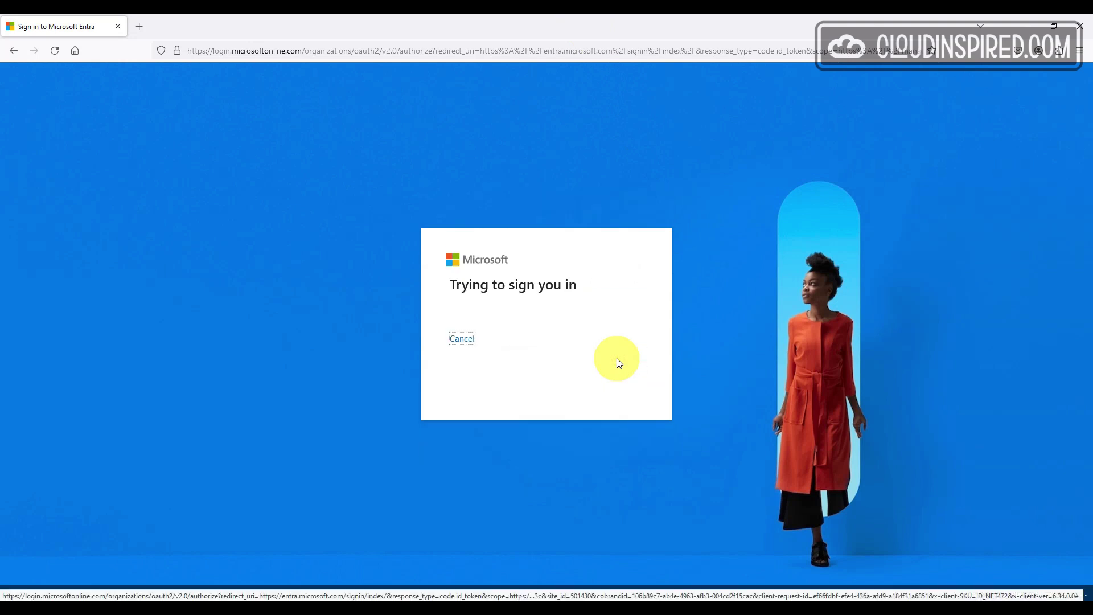
text(****)
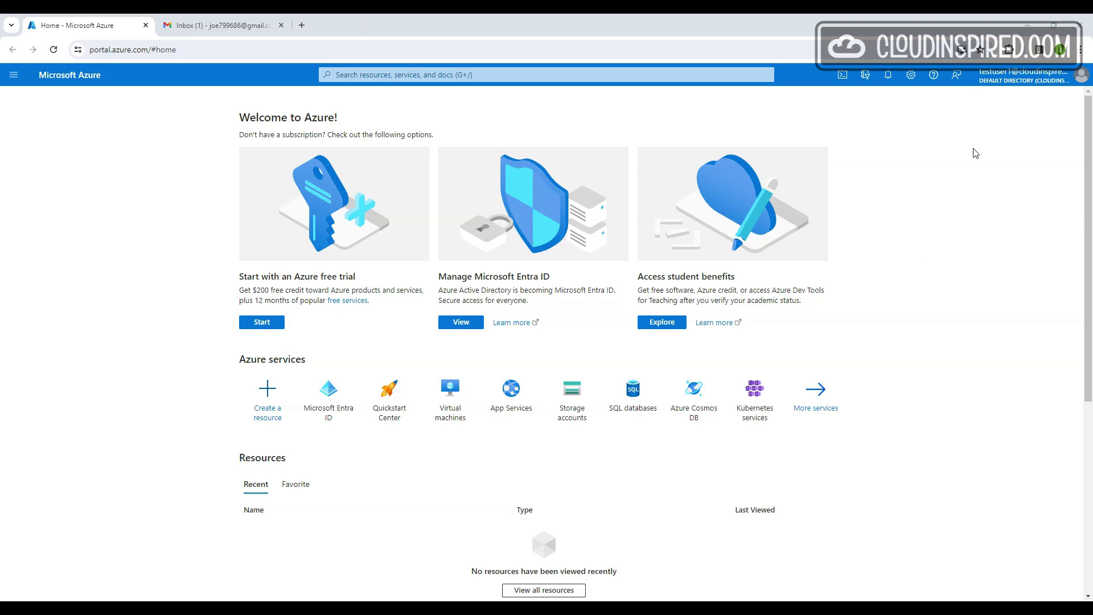
In Microsoft Entra ID, start an external user invite with the guest's Gmail address and display name
click(1019, 77)
click(13, 75)
click(77, 378)
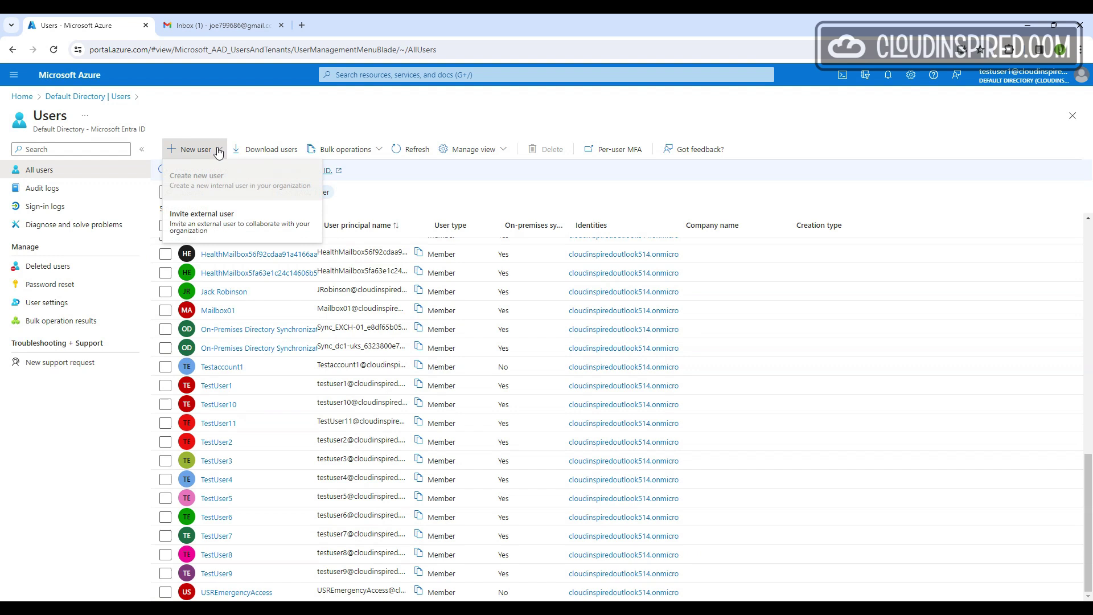
click(228, 223)
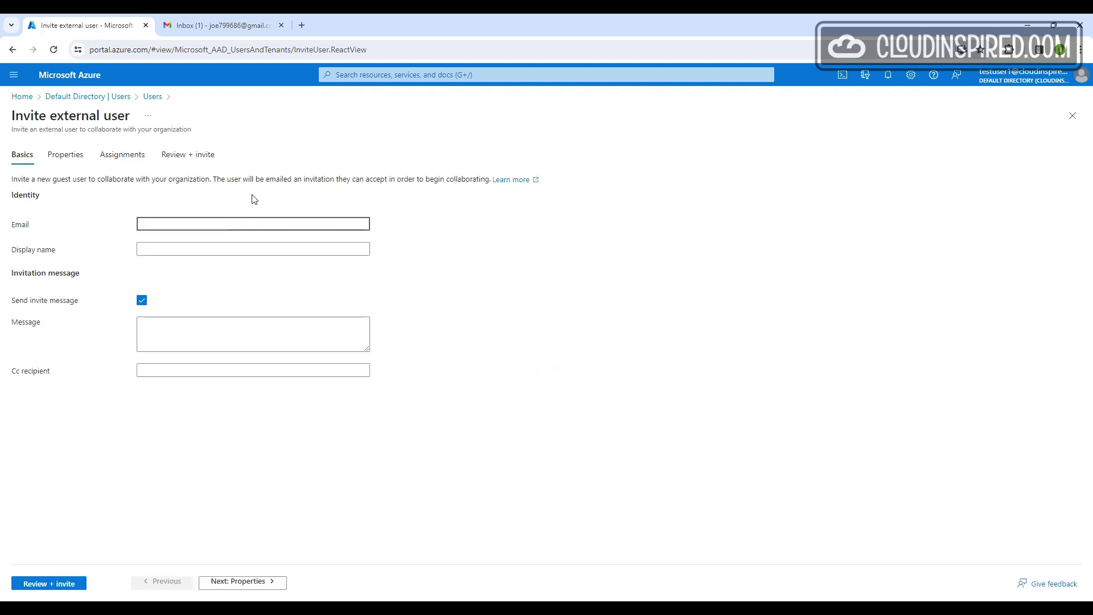
key(ctrl+v)
click(309, 253)
text(Joe Smith)
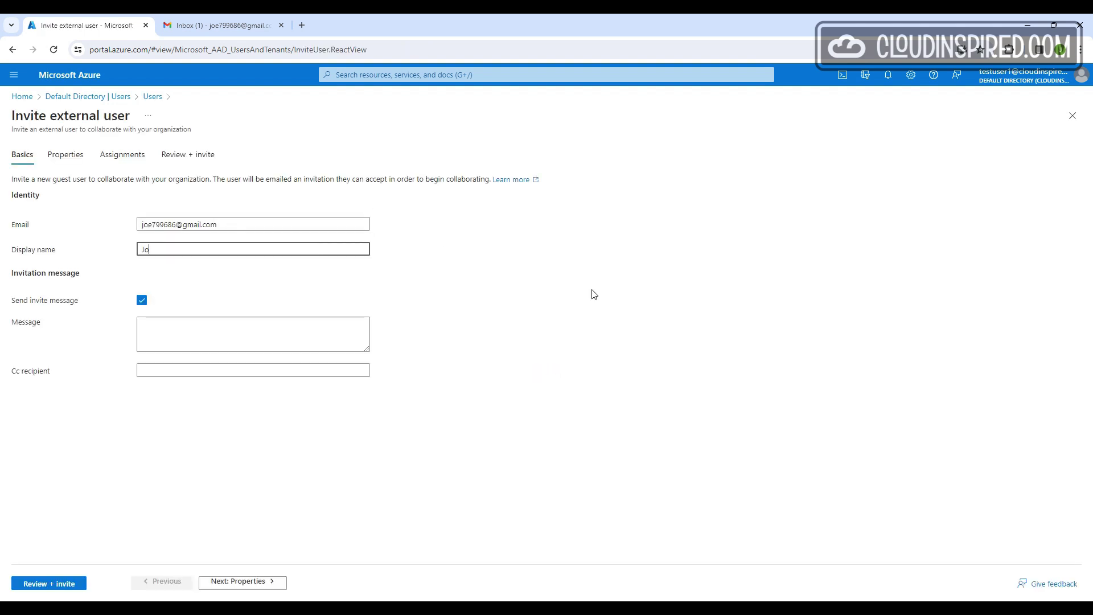
click(598, 286)
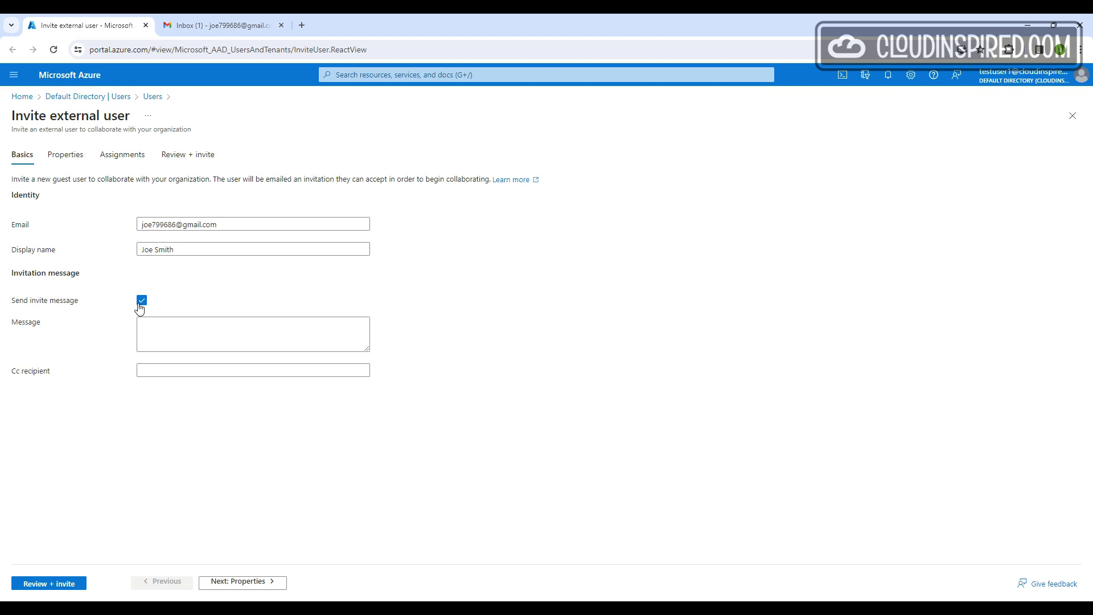
Keep the user type as Guest, review the invitation and send it
click(255, 583)
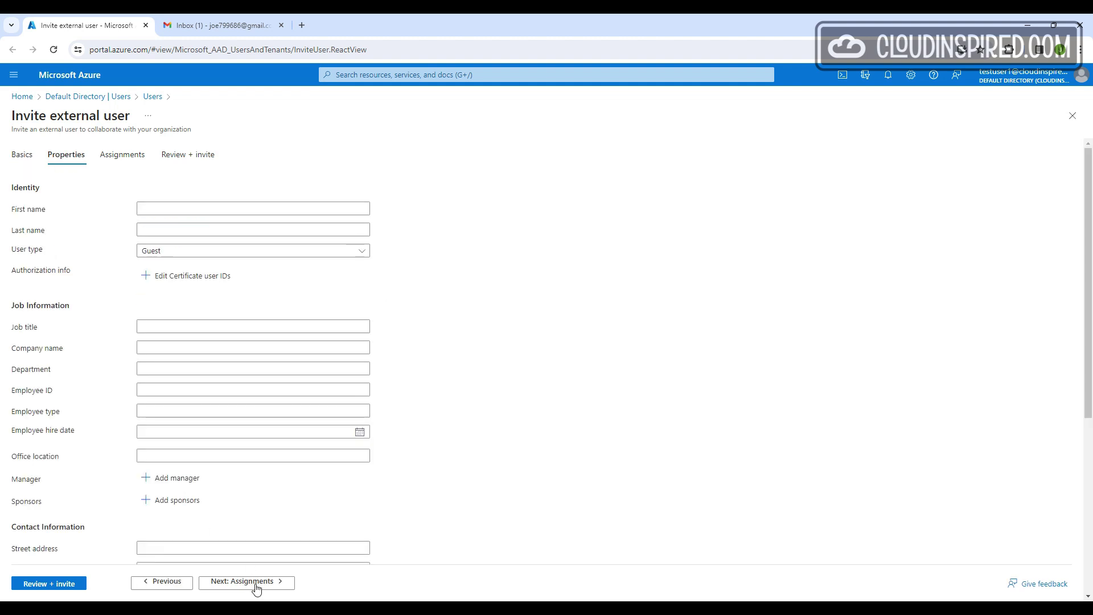
click(365, 254)
click(365, 254)
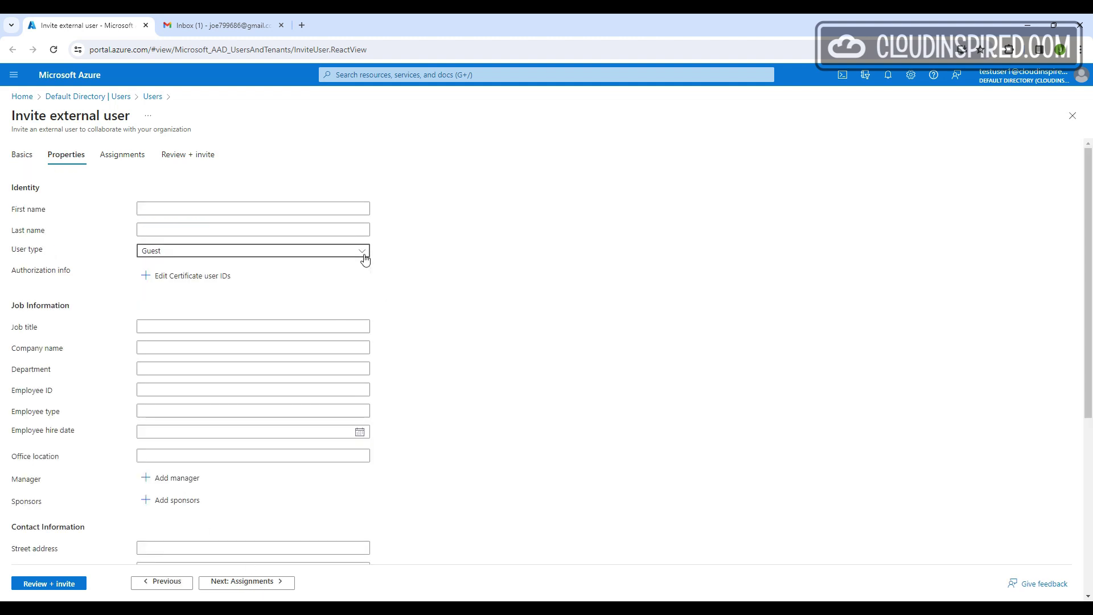
click(254, 584)
click(253, 583)
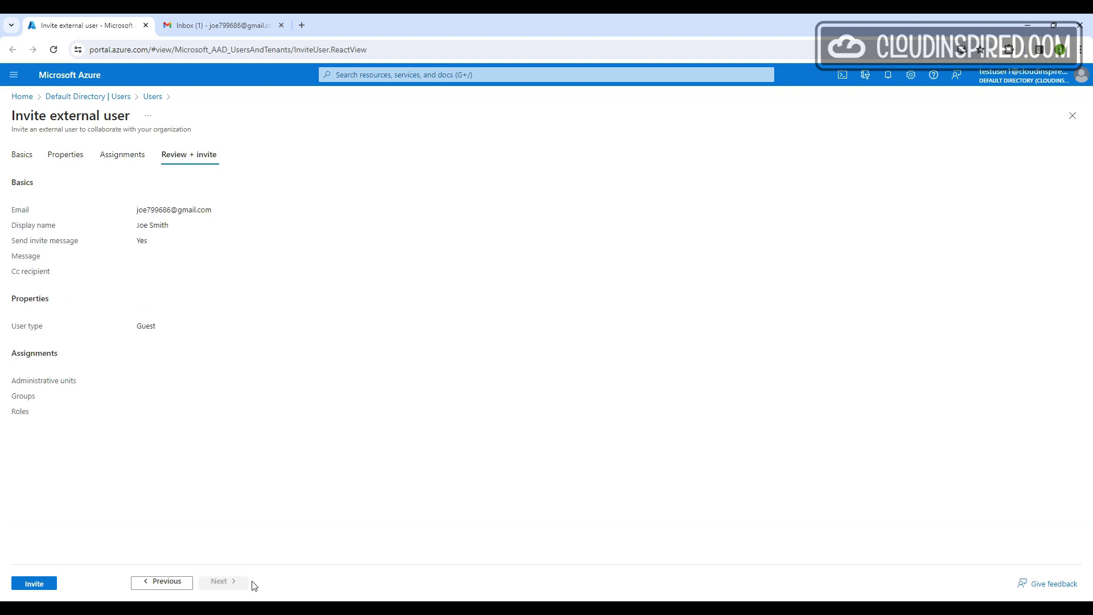
click(34, 584)
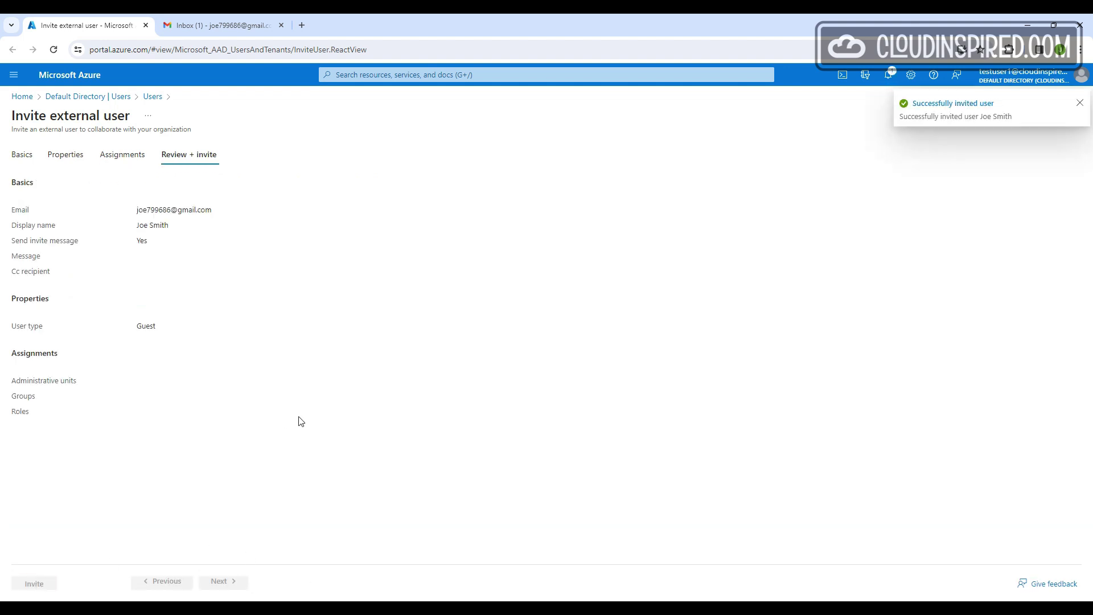
key(ctrl+Tab)
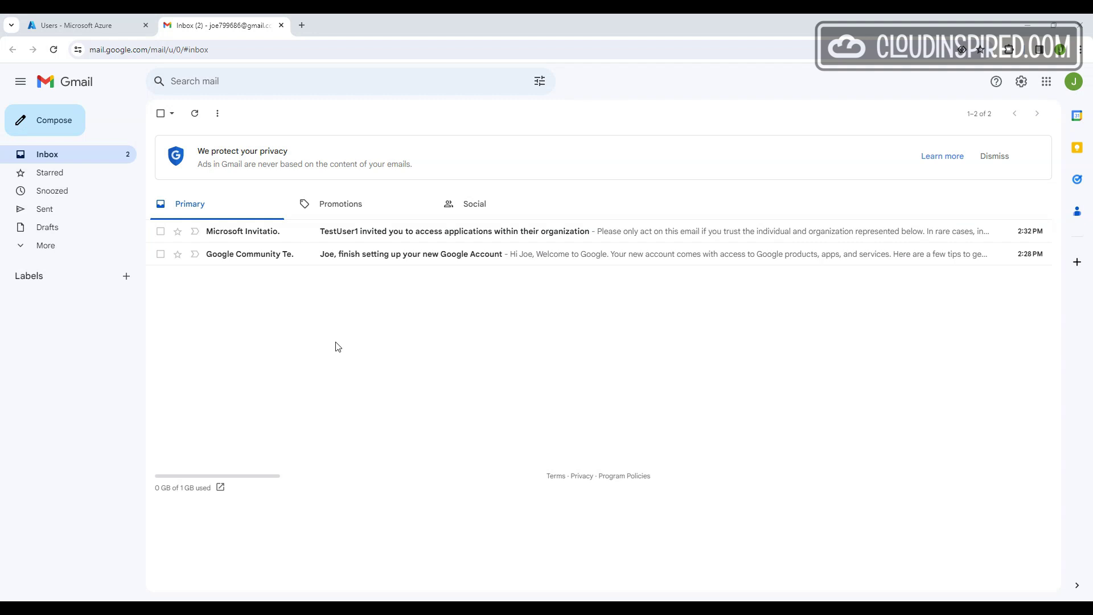
Open the Microsoft invitation email, accept it, and request a sign-in code
click(254, 232)
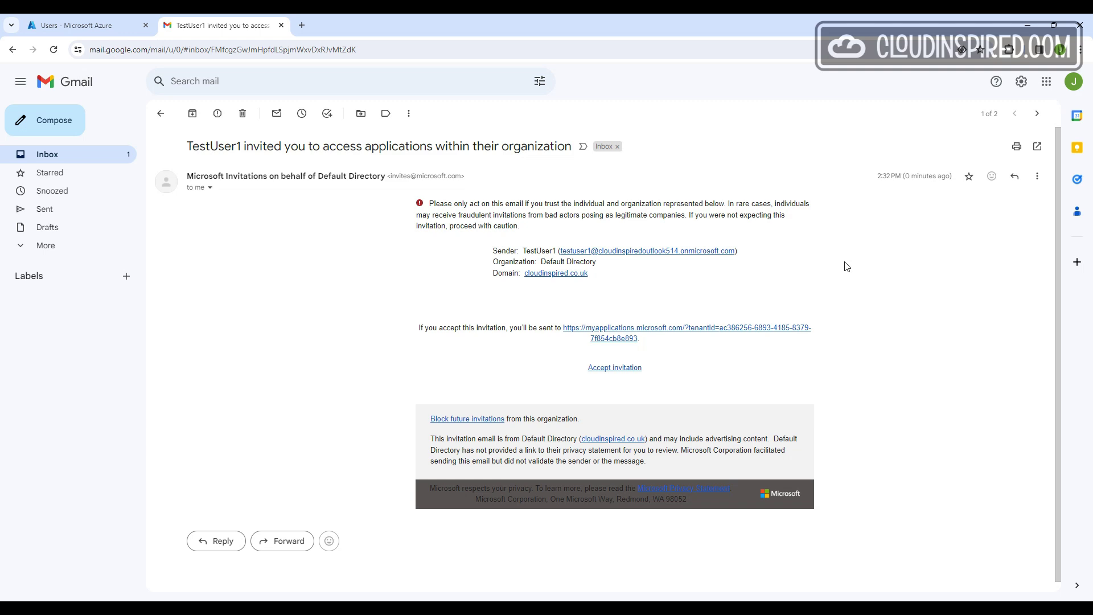
click(626, 368)
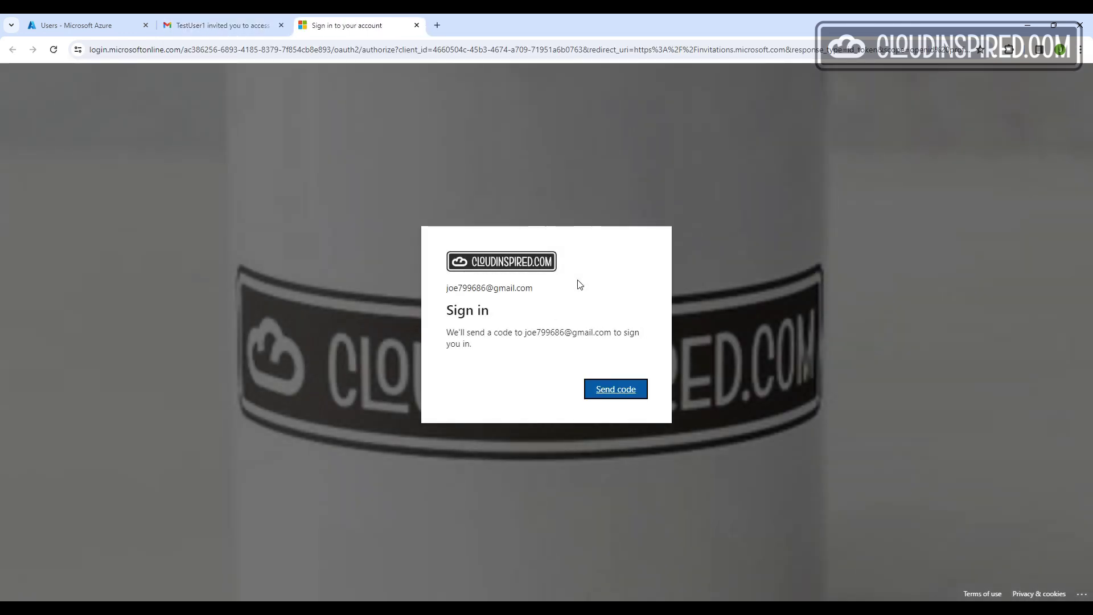
click(615, 388)
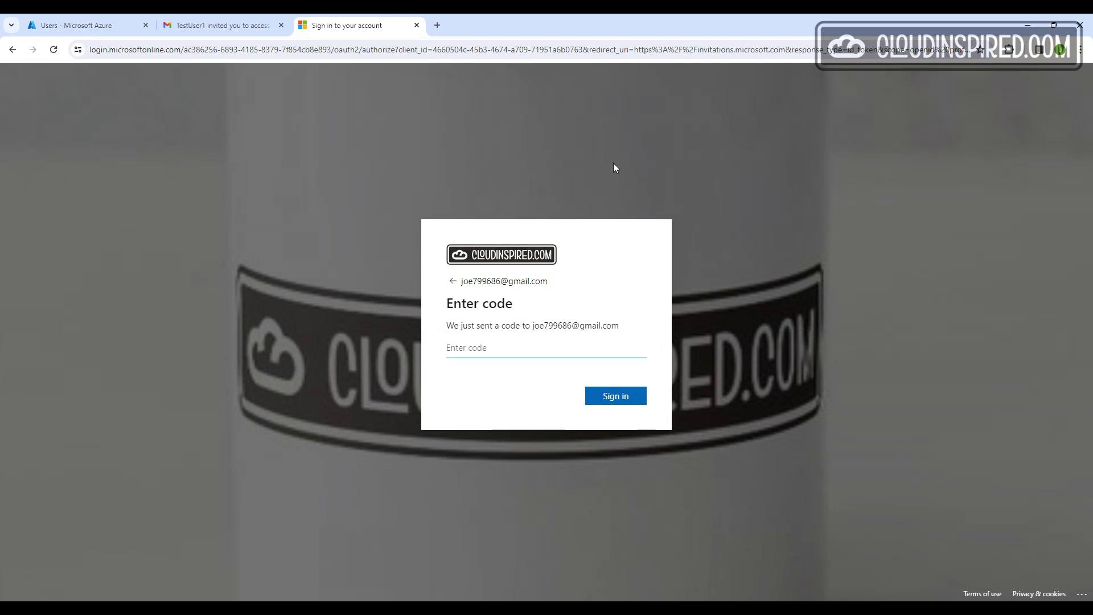
Copy the verification code from the new email and sign in as the guest with it
click(228, 26)
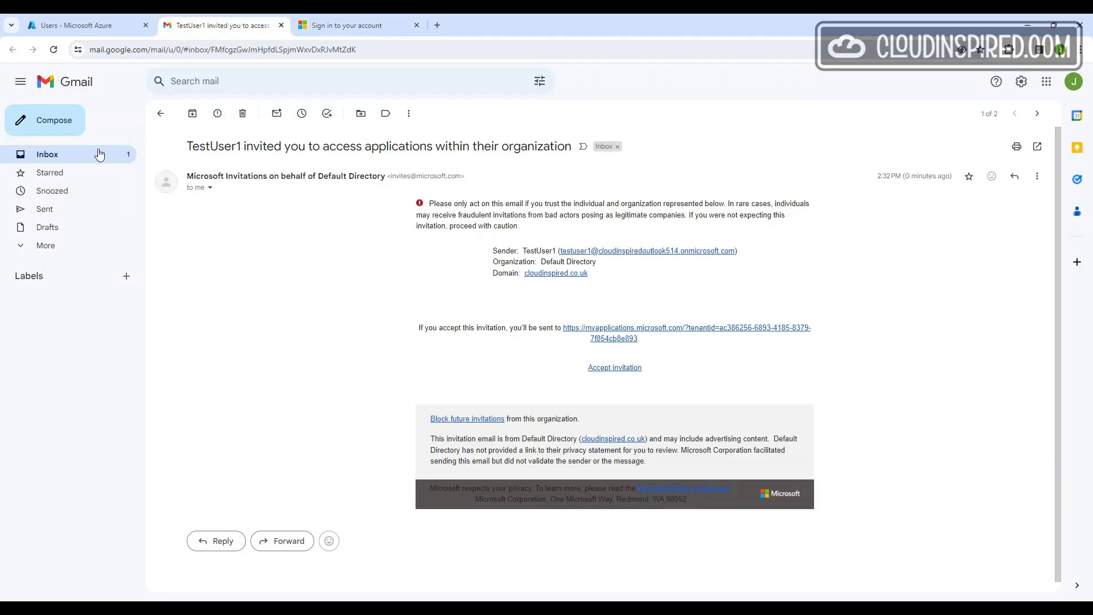
click(47, 154)
click(220, 232)
double_click(213, 313)
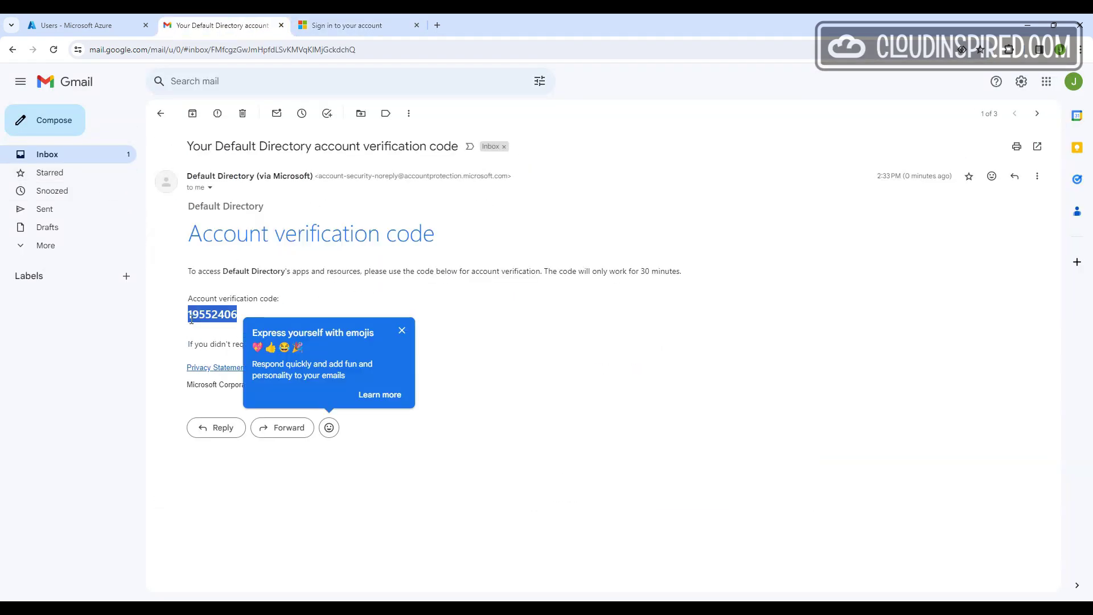
right_click(223, 323)
click(240, 327)
click(353, 25)
right_click(515, 350)
click(537, 435)
click(615, 395)
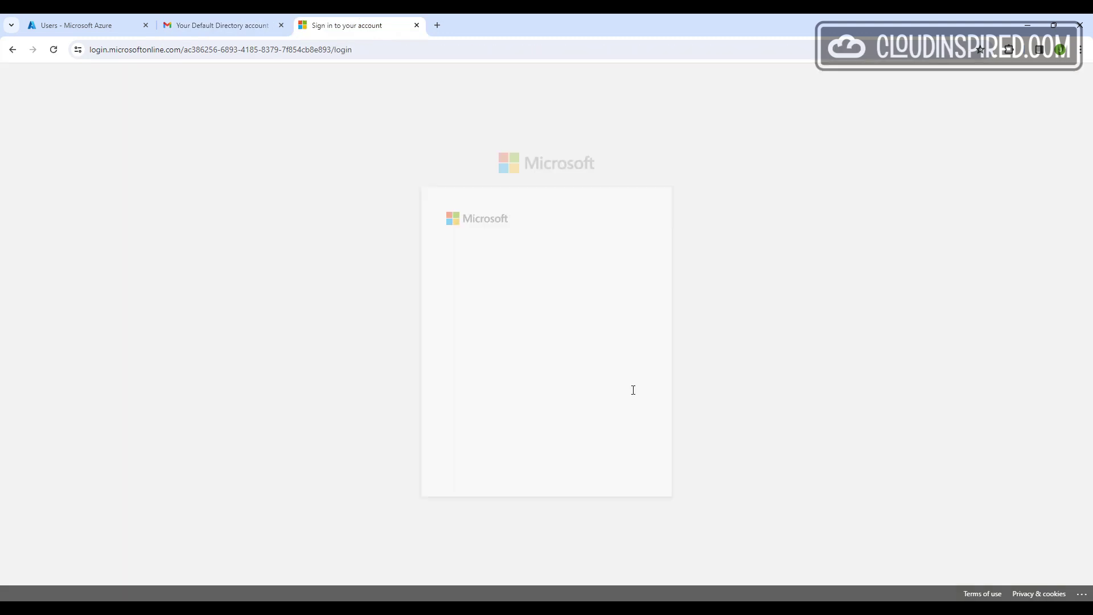
click(163, 79)
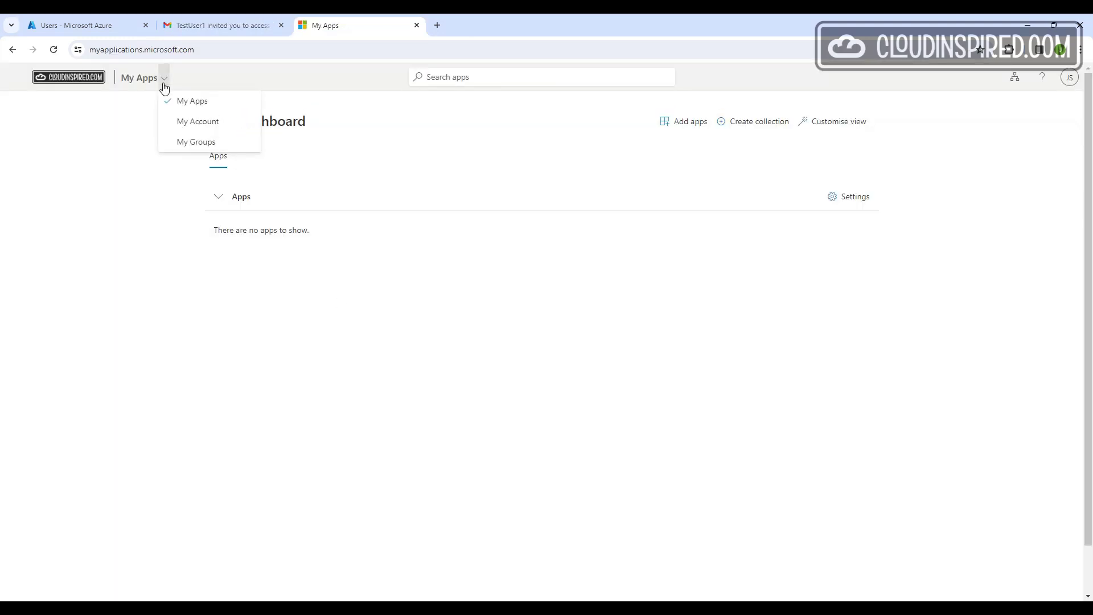
click(176, 261)
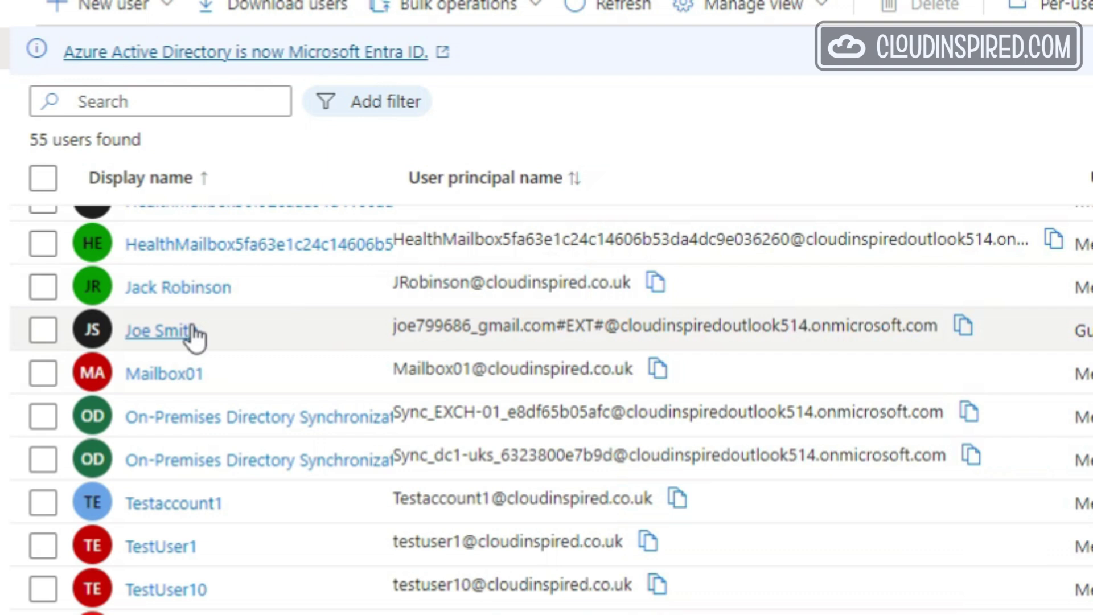
Share Test.docx with a link restricted to People you choose
click(193, 331)
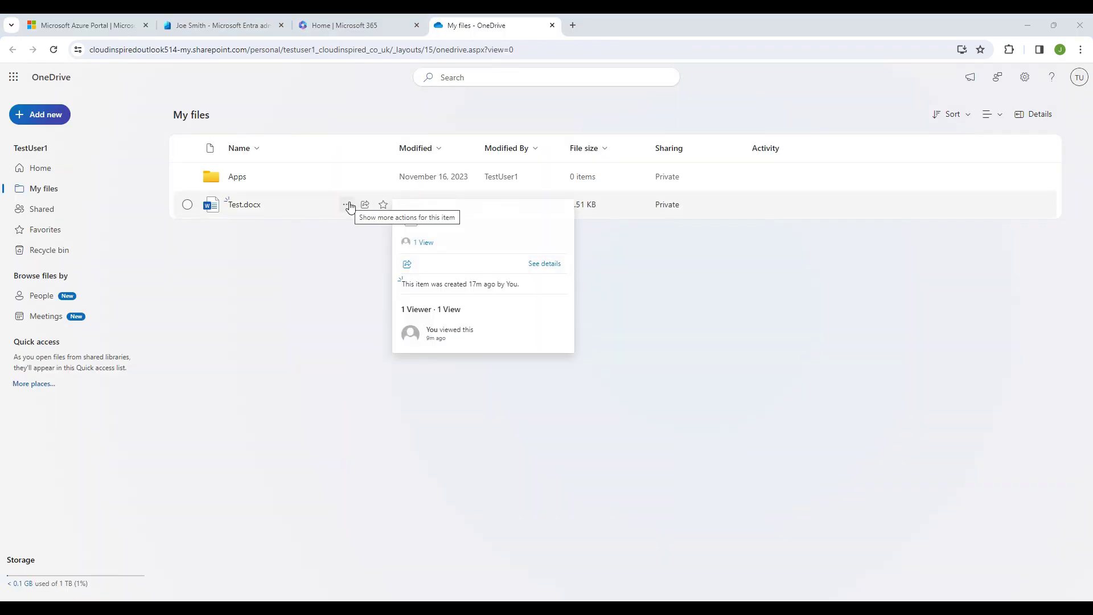
click(346, 204)
click(446, 251)
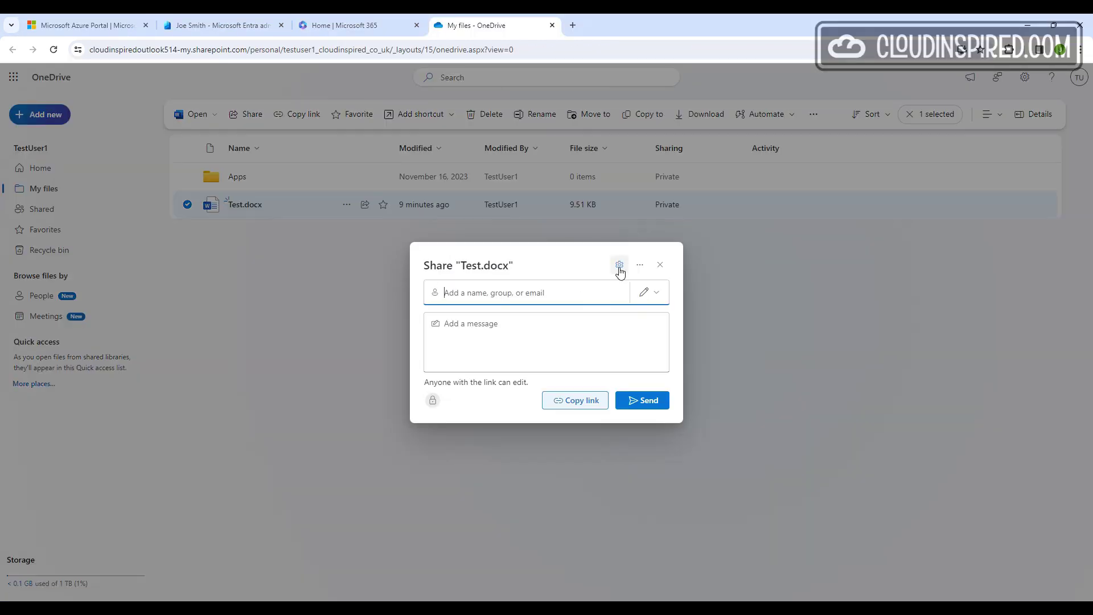
click(620, 264)
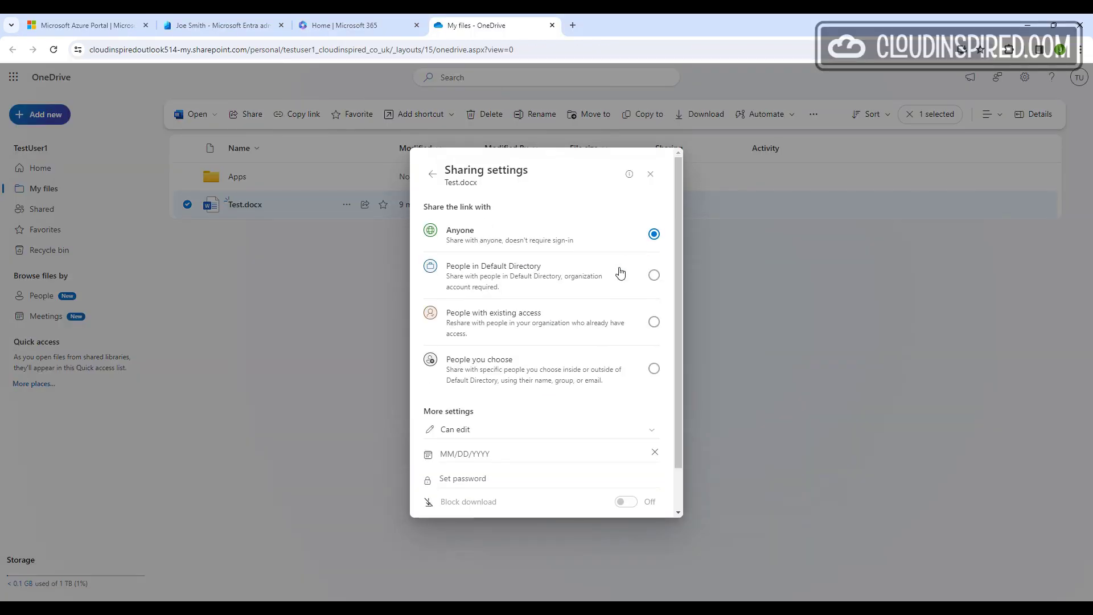
click(626, 374)
click(592, 494)
Add the guest's e-mail as recipient, include a short note about the file, and send
key(ctrl+v)
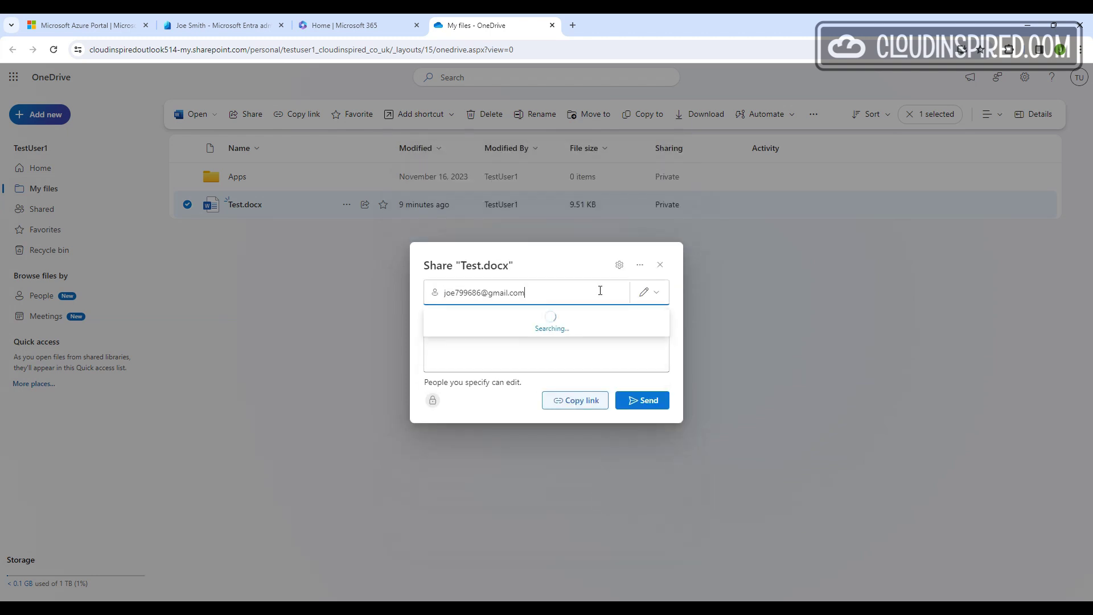
click(540, 322)
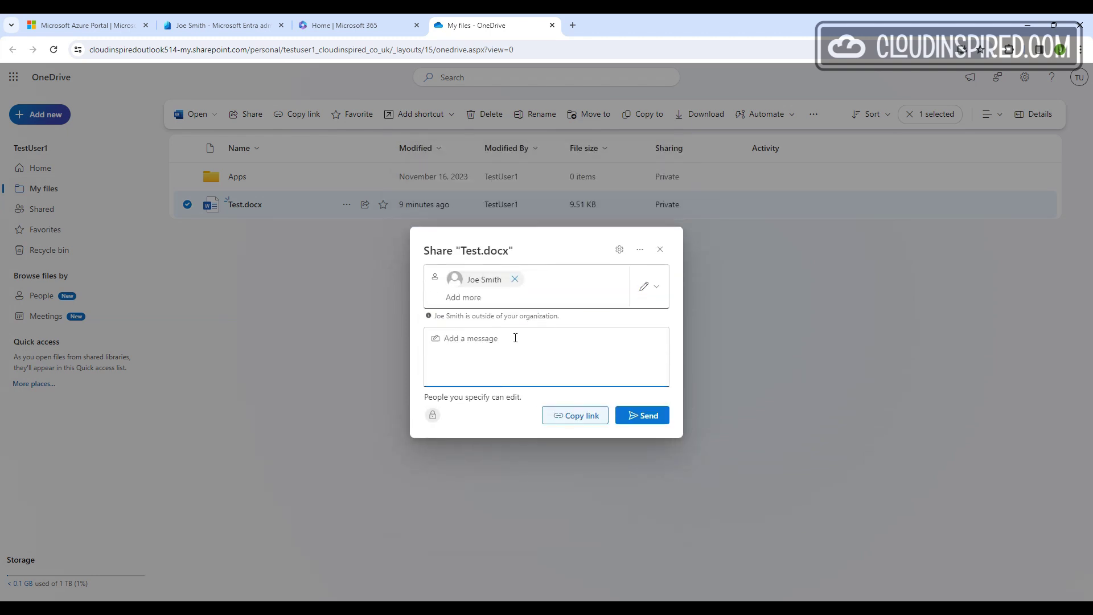
text(Hi Joe, heres that file we were discussing...)
click(643, 415)
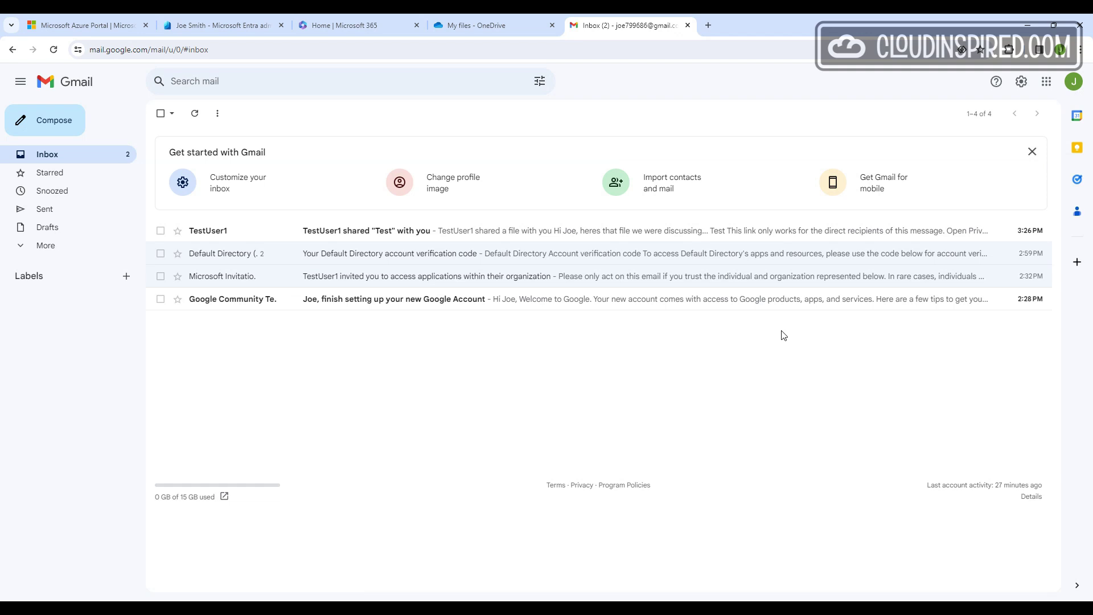
Open the shared Test email, follow its Open link, and show details of the unusual-link warning
click(210, 231)
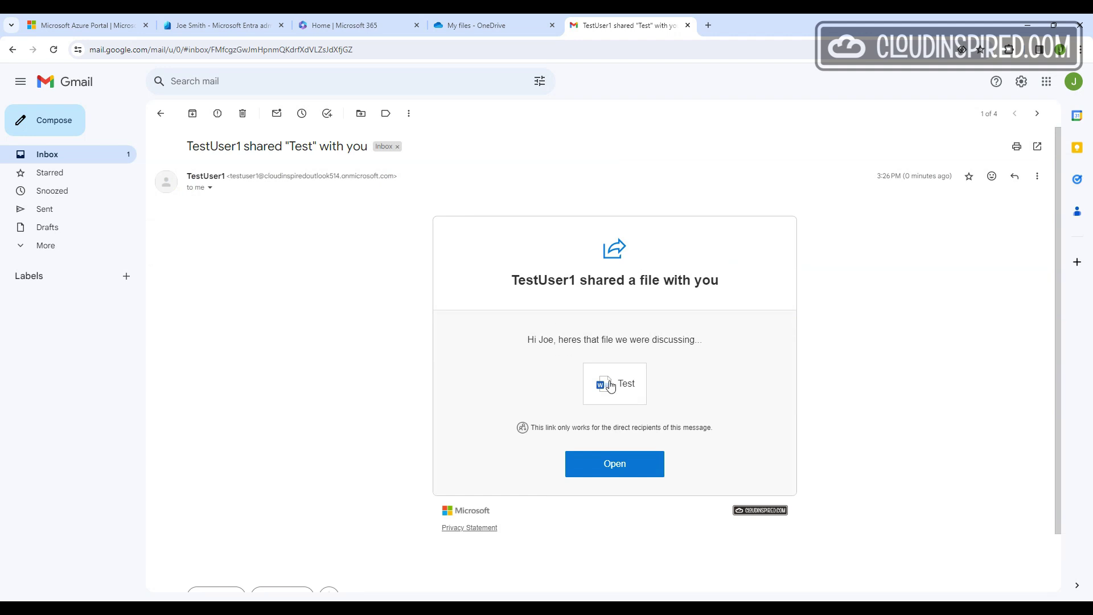
click(630, 462)
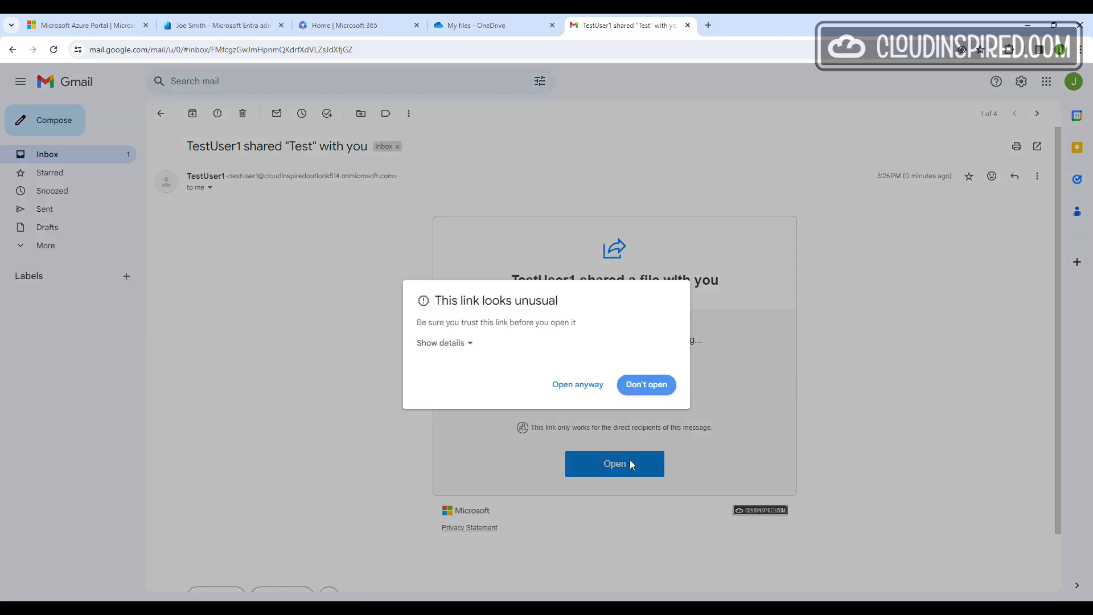
click(471, 343)
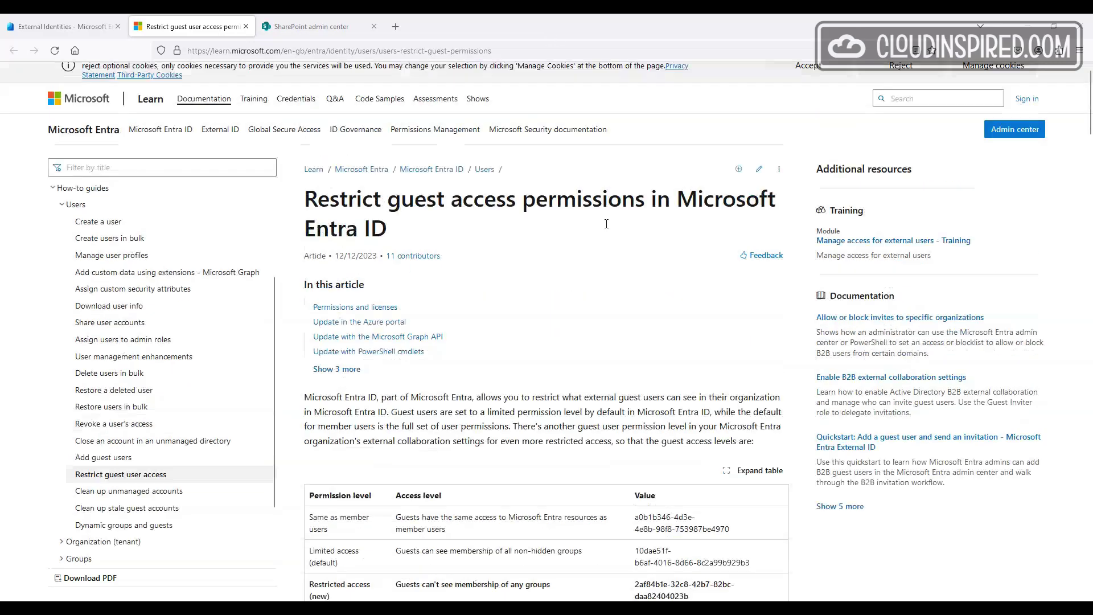
scroll(595, 284, down, 4)
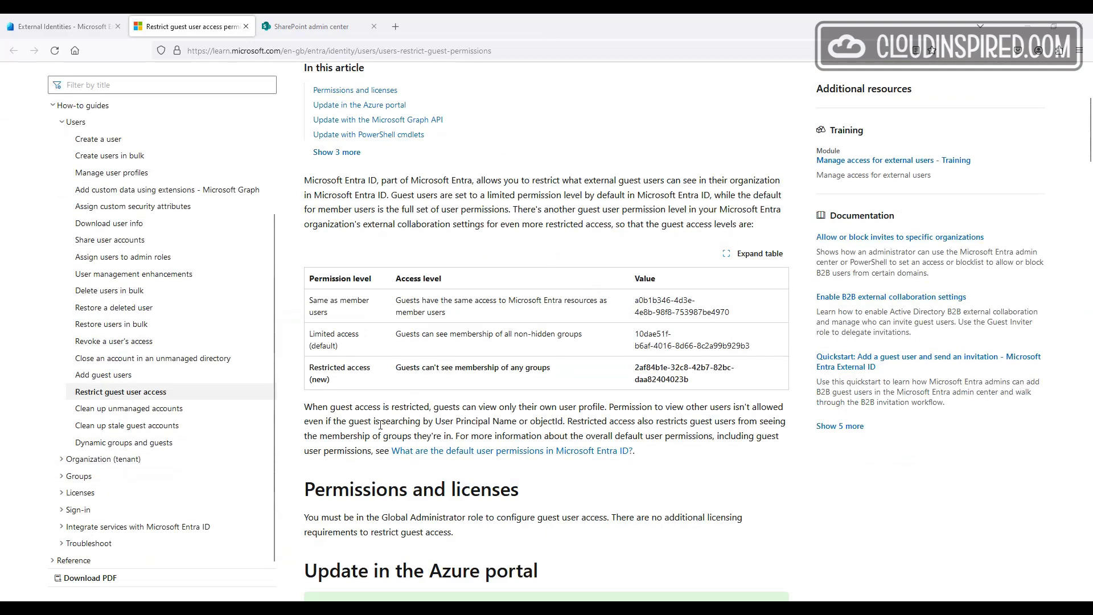
drag(309, 367, 710, 385)
click(600, 375)
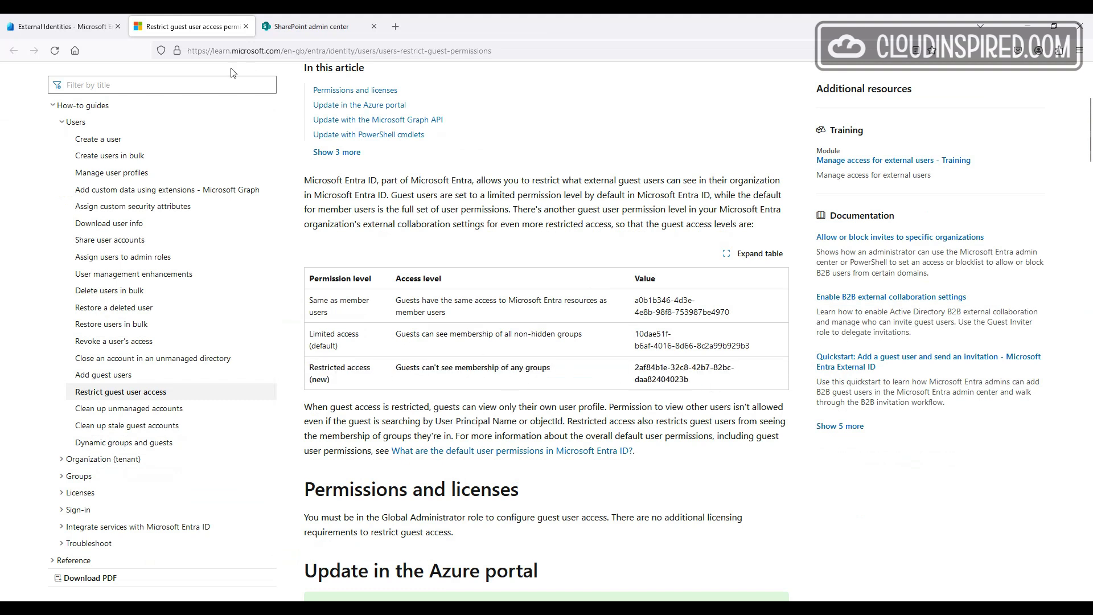
In External collaboration settings, let only users assigned to specific admin roles invite guests
click(80, 25)
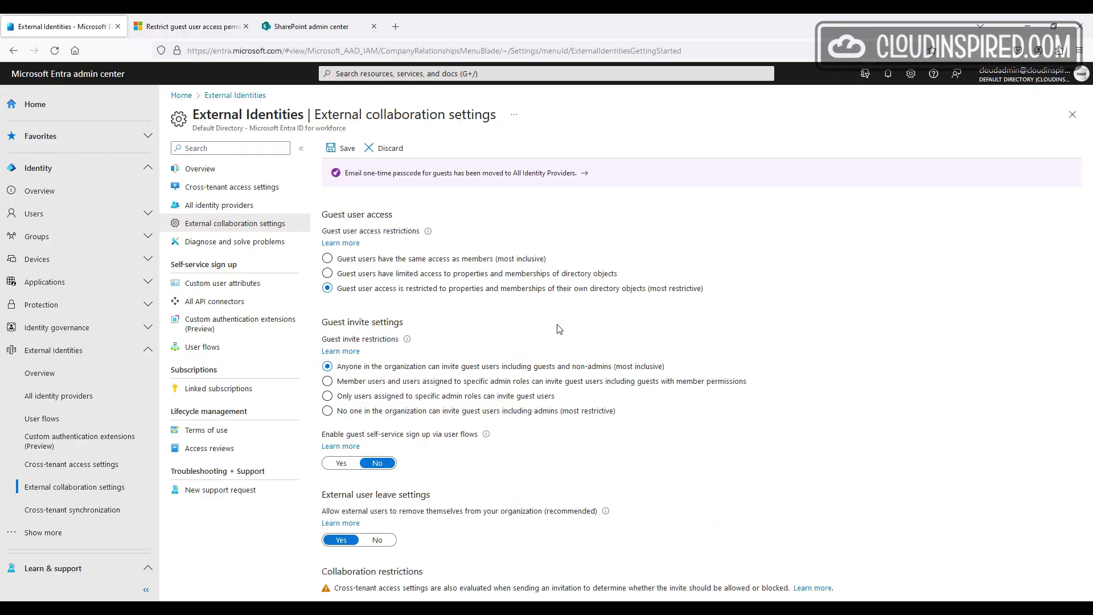
click(544, 397)
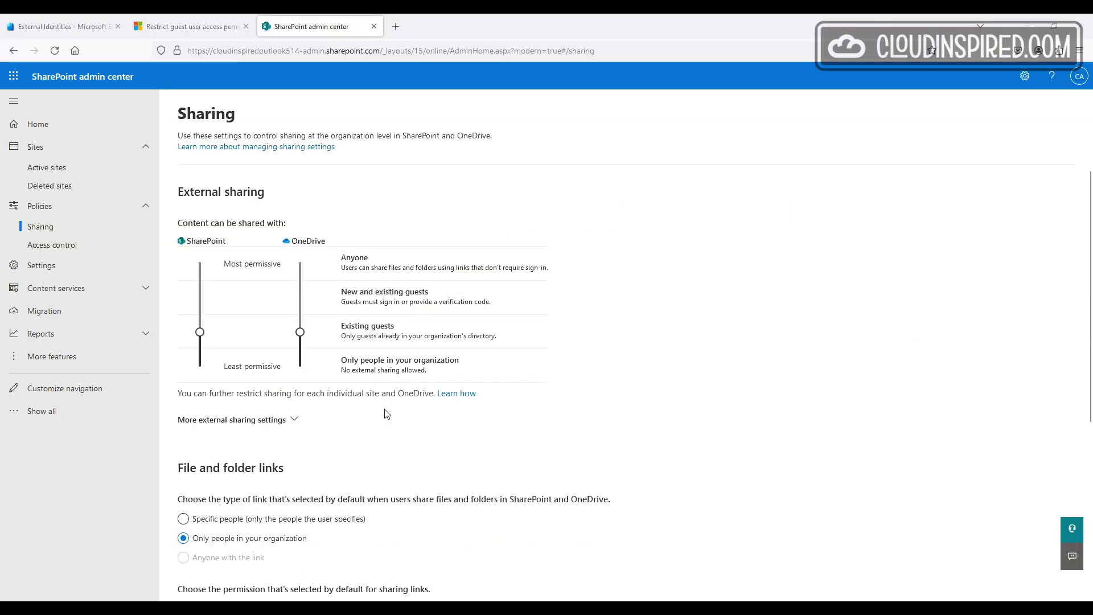
Limit OneDrive and SharePoint sharing to Only people in your organization, then send a guest invitation
click(301, 363)
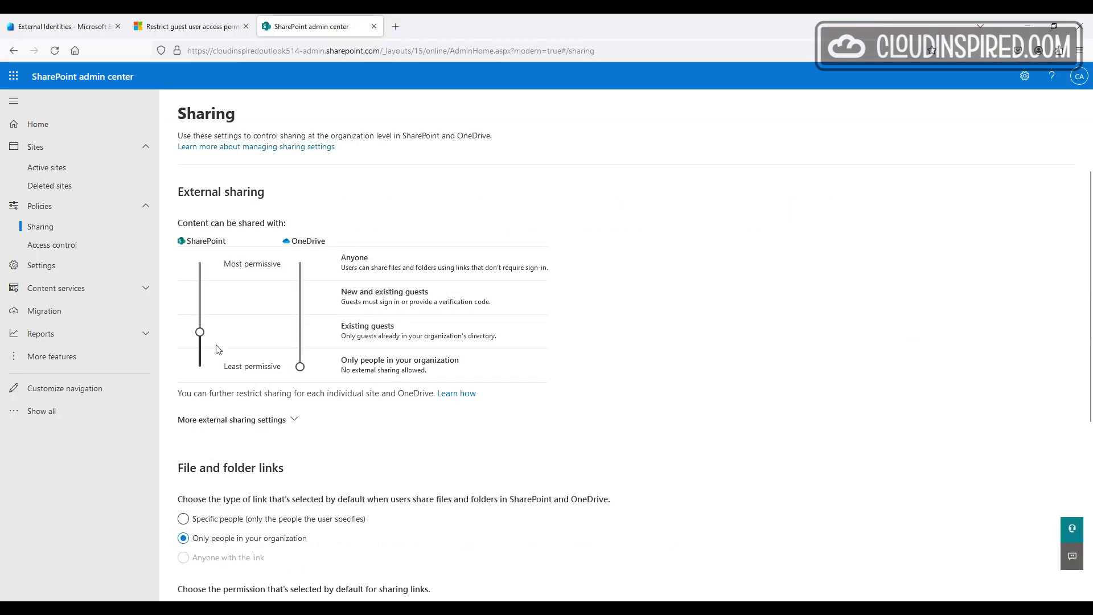
drag(200, 333, 200, 366)
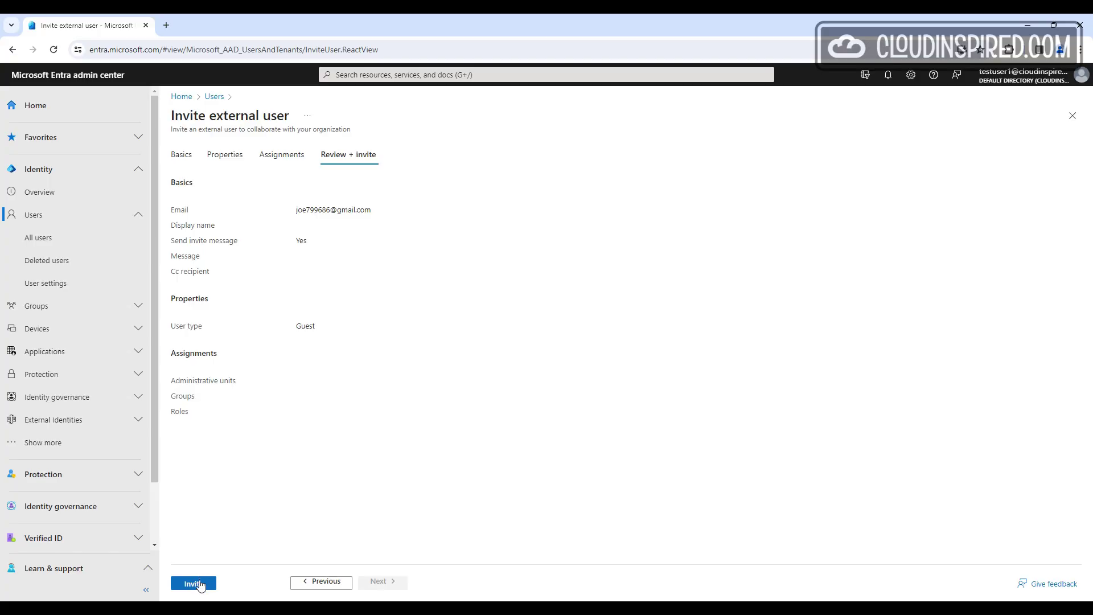
click(199, 581)
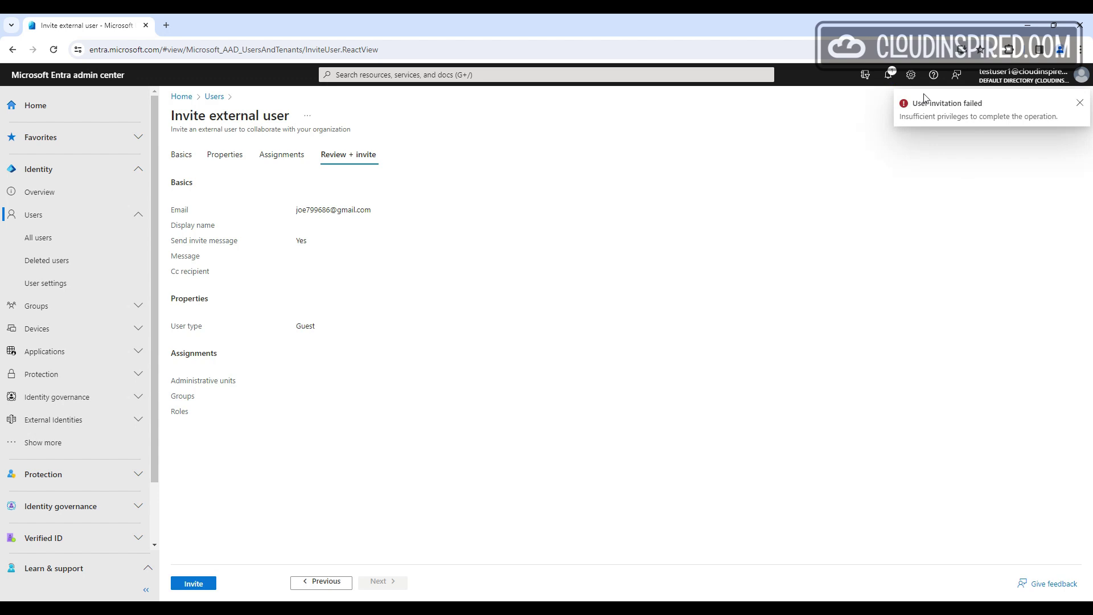
Read the notification showing the guest invitation failed for insufficient privileges
click(890, 76)
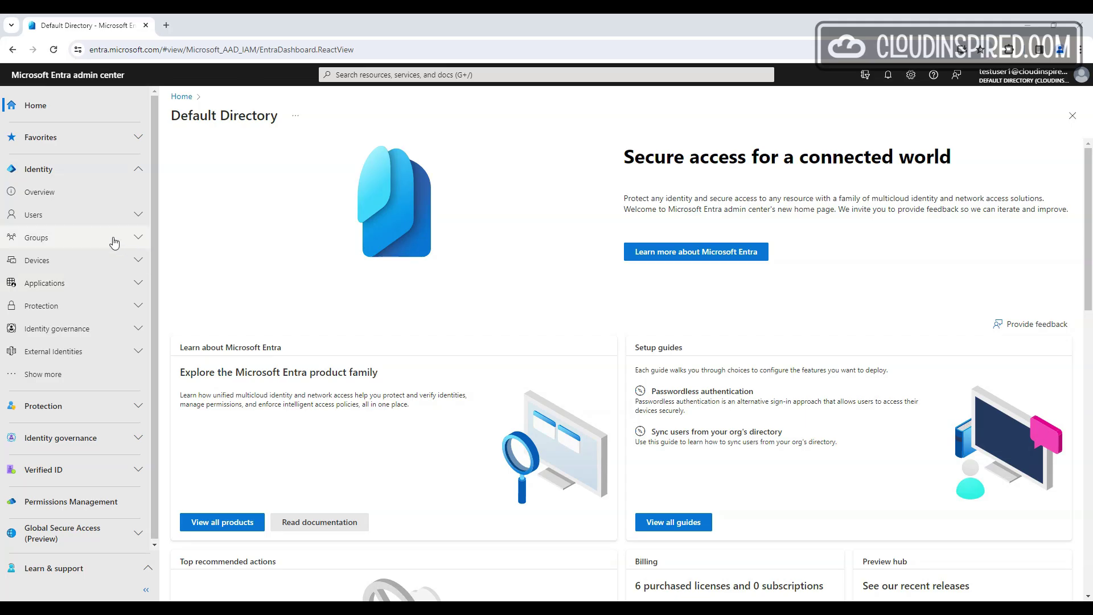
Attempt to register a new application named TestApp from App registrations
click(98, 283)
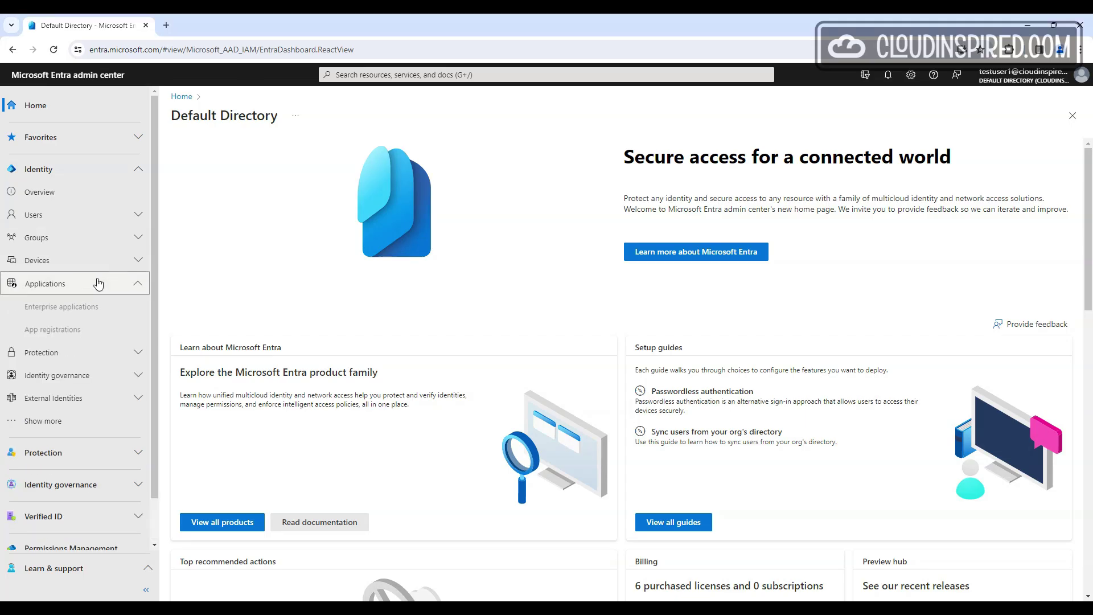
click(89, 330)
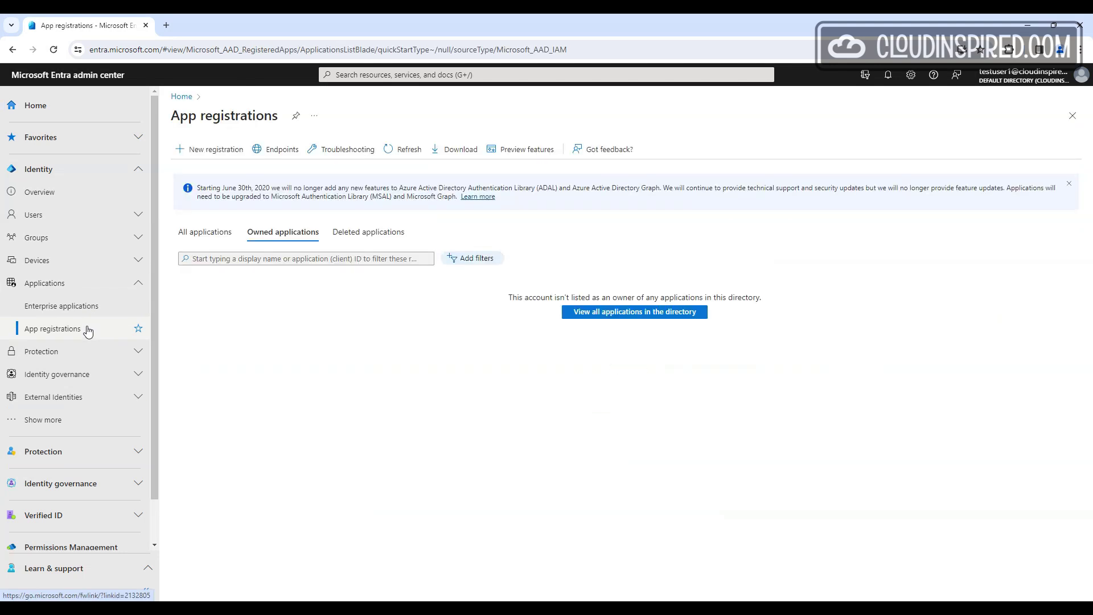
click(212, 152)
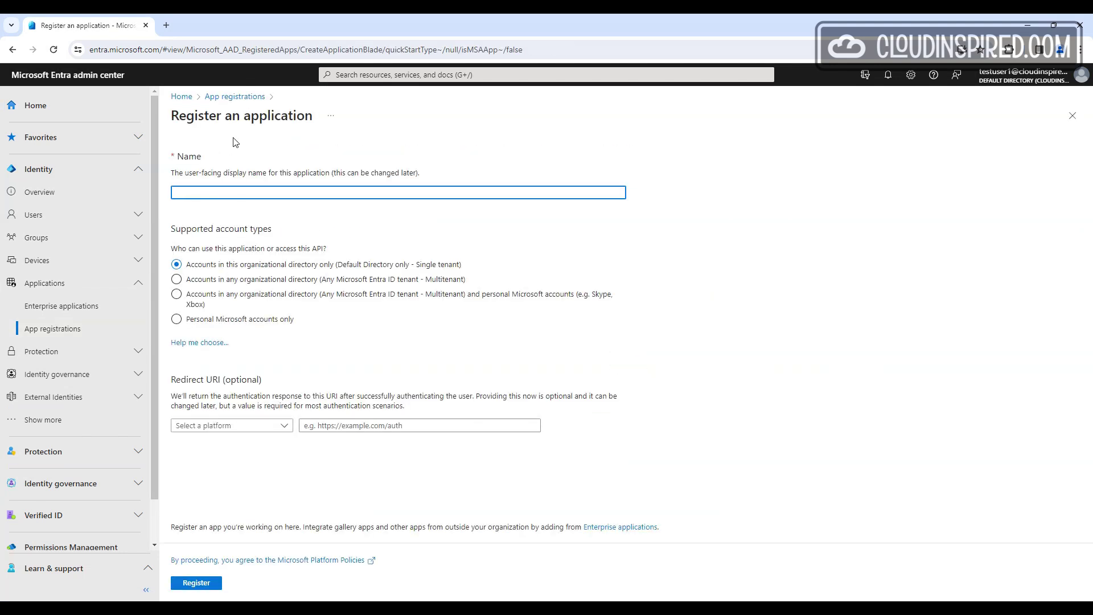
text(TestAoo)
key(BackSpace)
key(BackSpace)
text(pp)
click(205, 583)
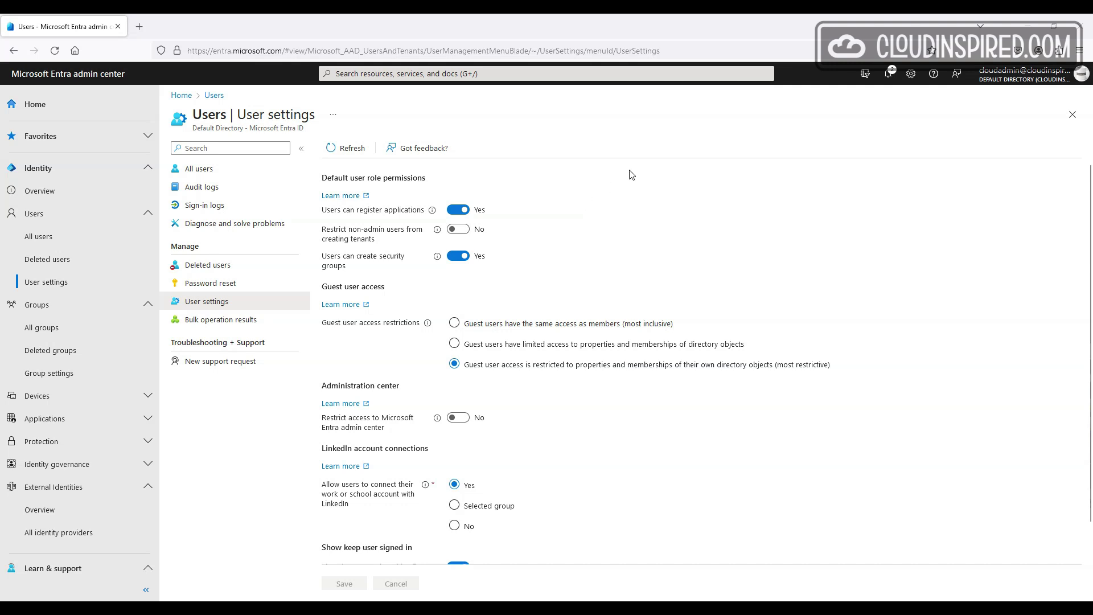
Stop users from registering applications, save the user settings, and retry New registration
click(462, 210)
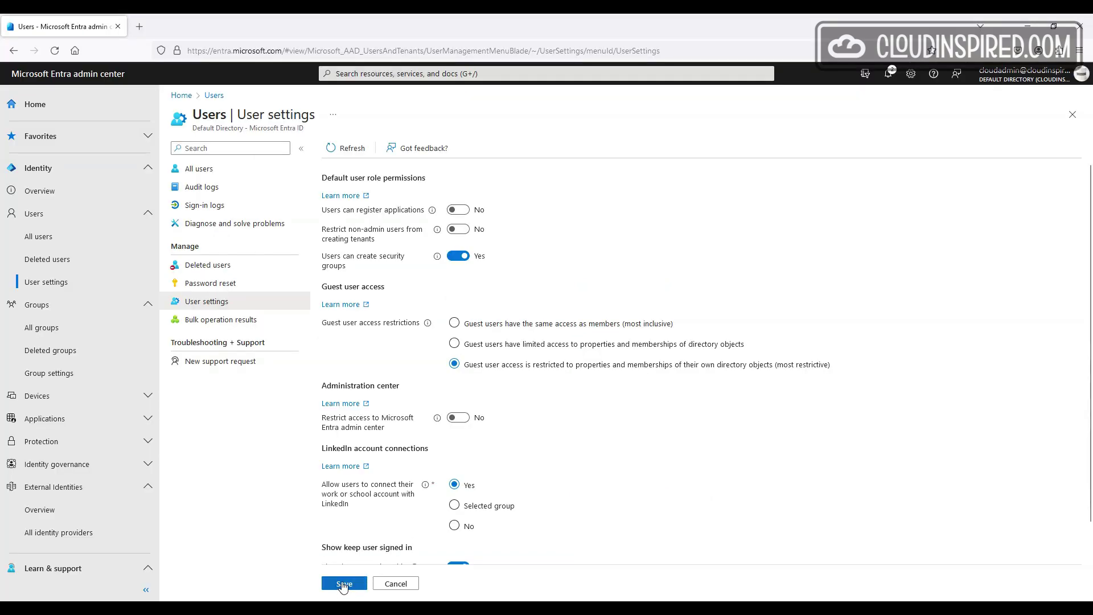
click(345, 583)
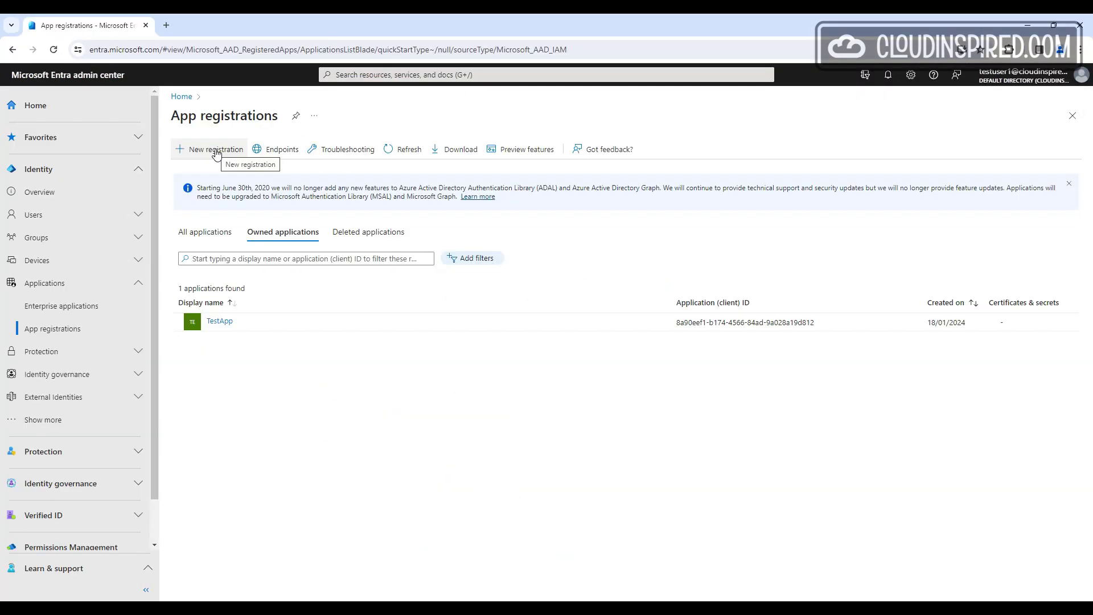
click(216, 151)
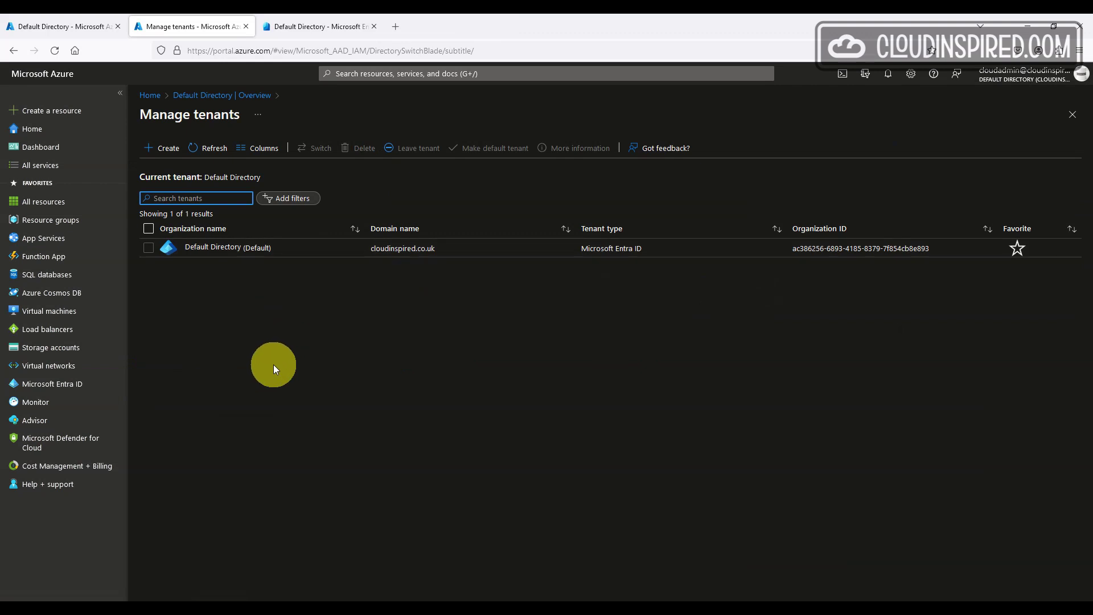
View the Create a tenant page, then open Default Directory's Manage tenants list in Entra
click(170, 151)
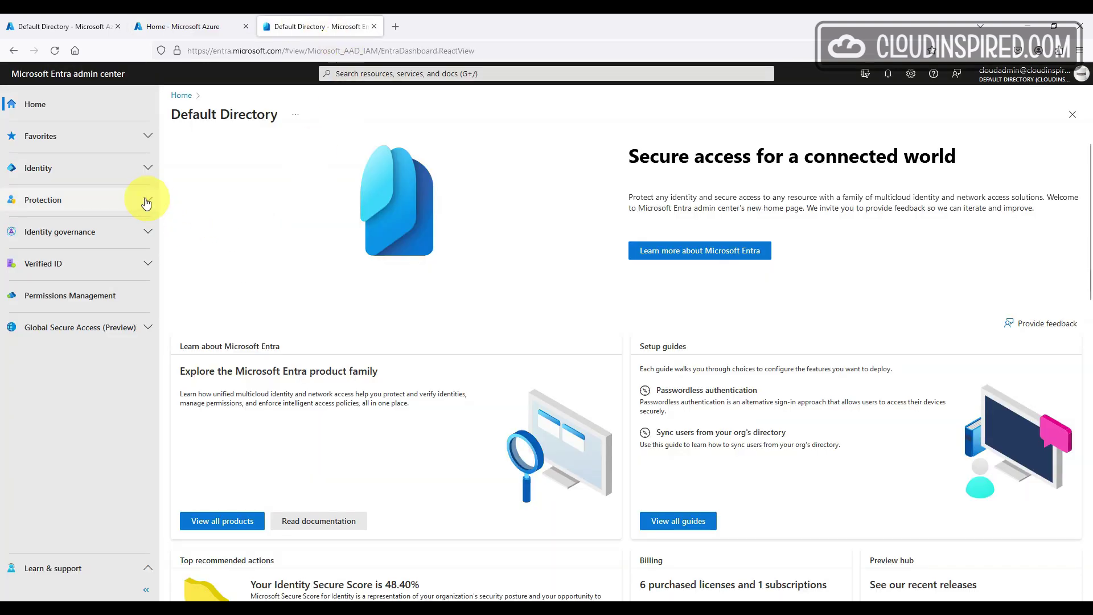
click(115, 169)
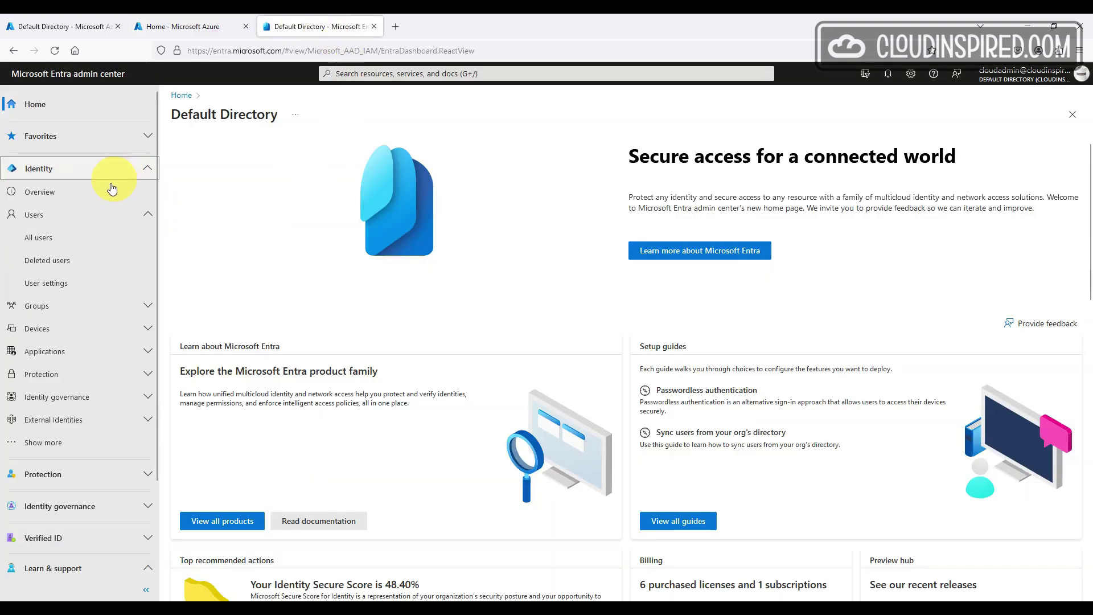
click(108, 192)
click(256, 148)
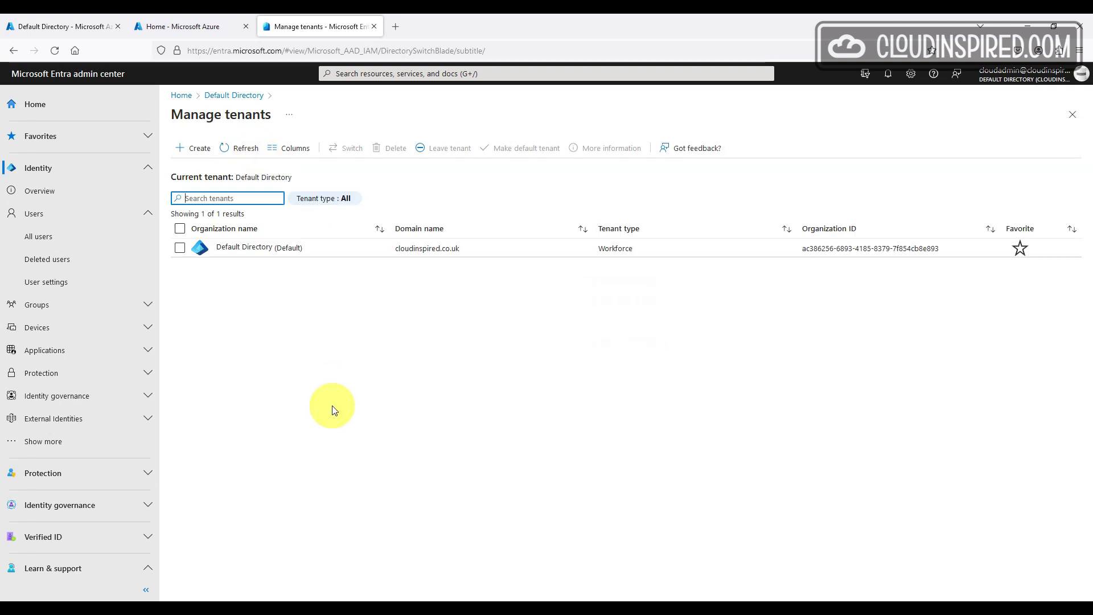
Try creating a tenant, then set 'Restrict non-admin users from creating tenants' to Yes and save
click(197, 149)
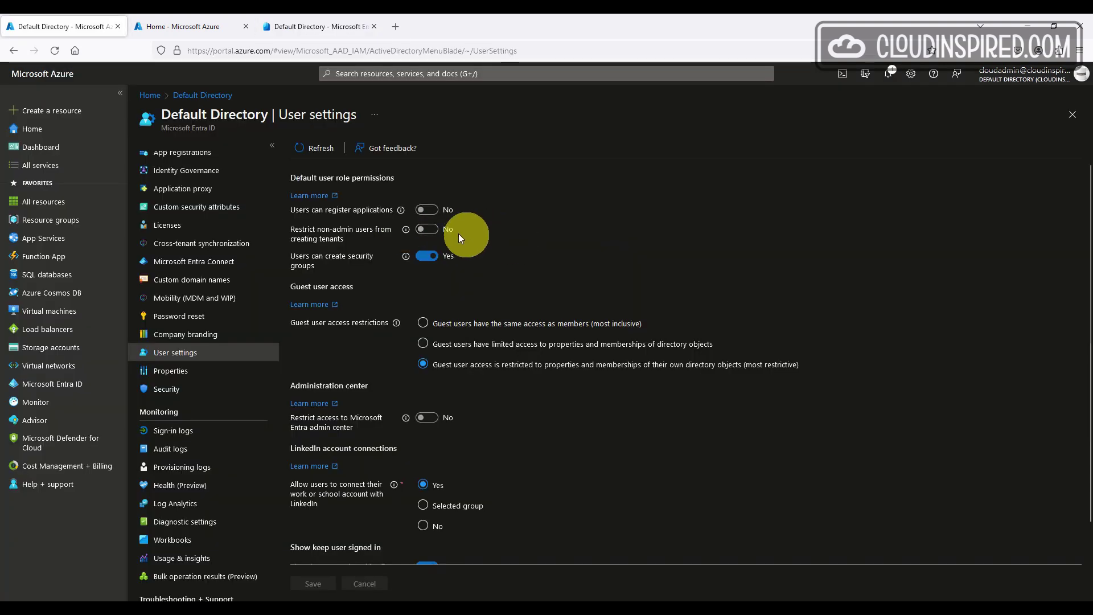
click(430, 231)
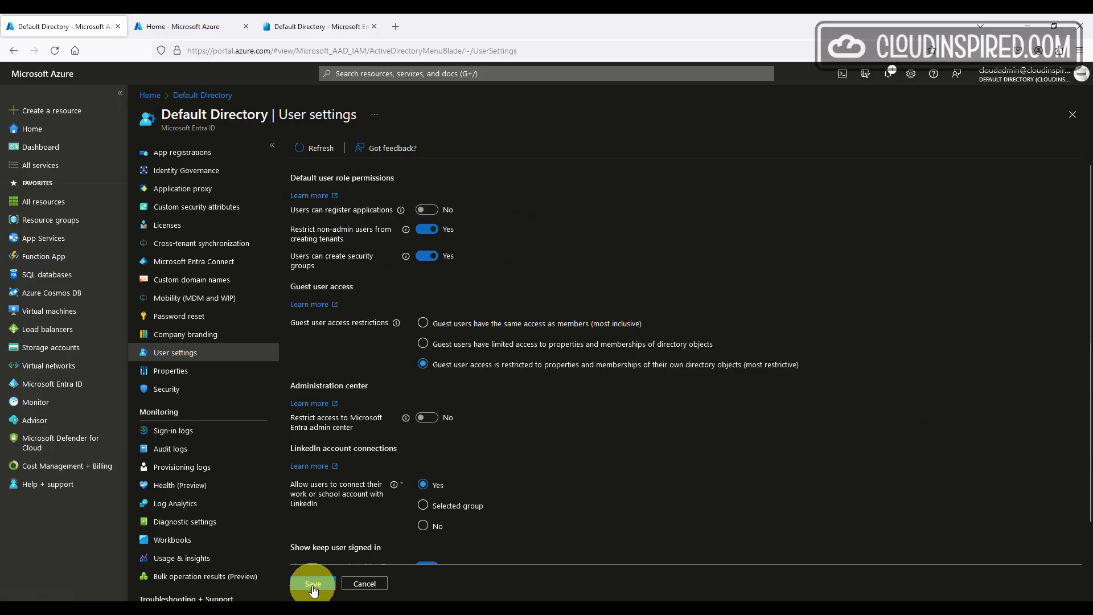
click(313, 584)
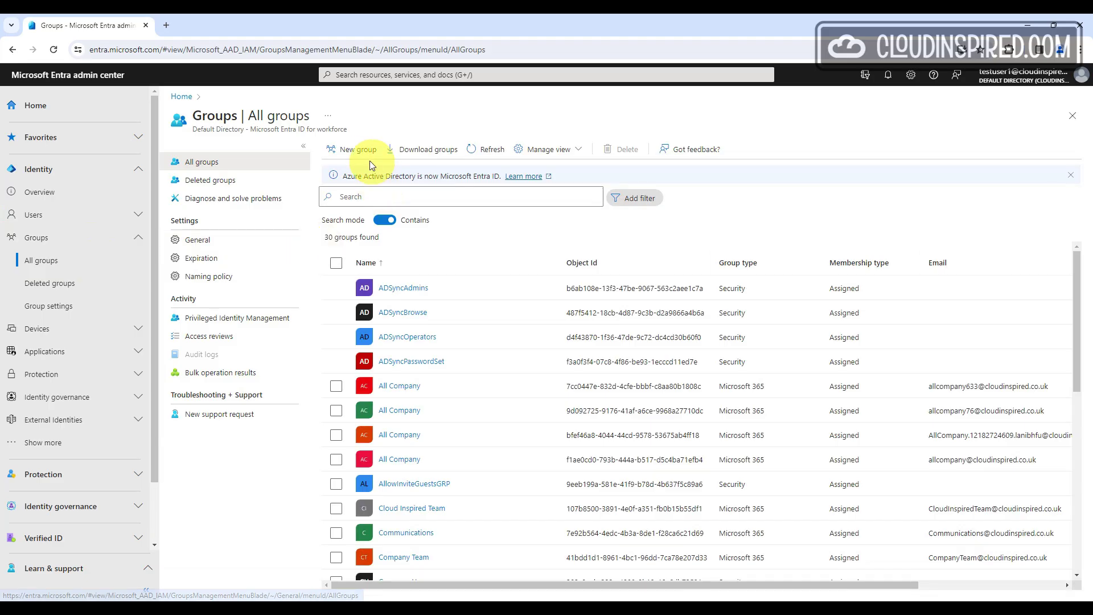
Start a new group named Testgroupcreation and add one user as its member
click(353, 150)
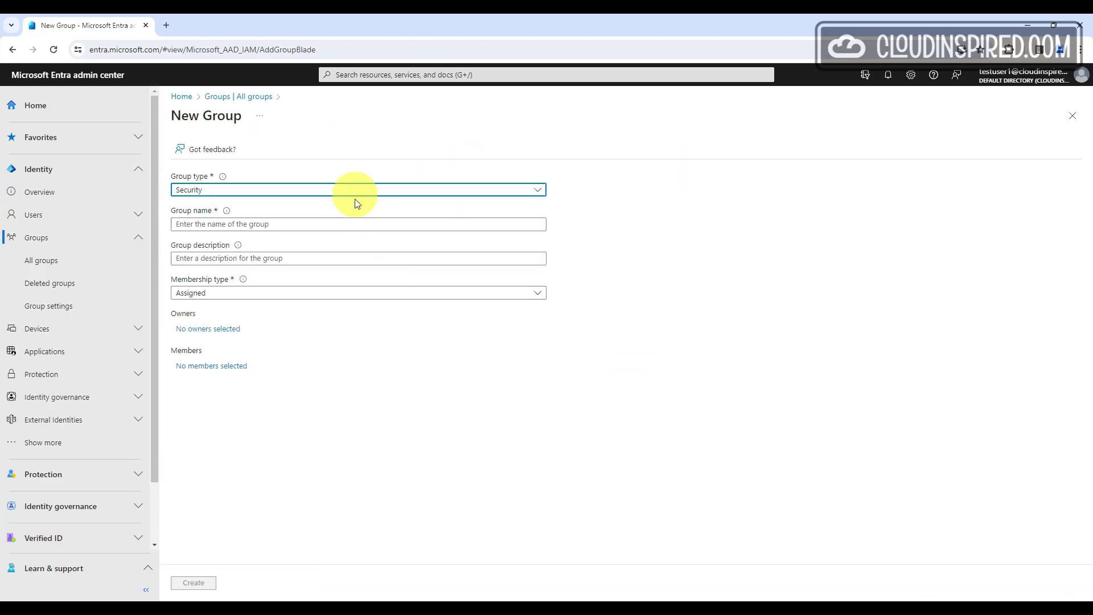
click(359, 224)
text(Testgroupcreation)
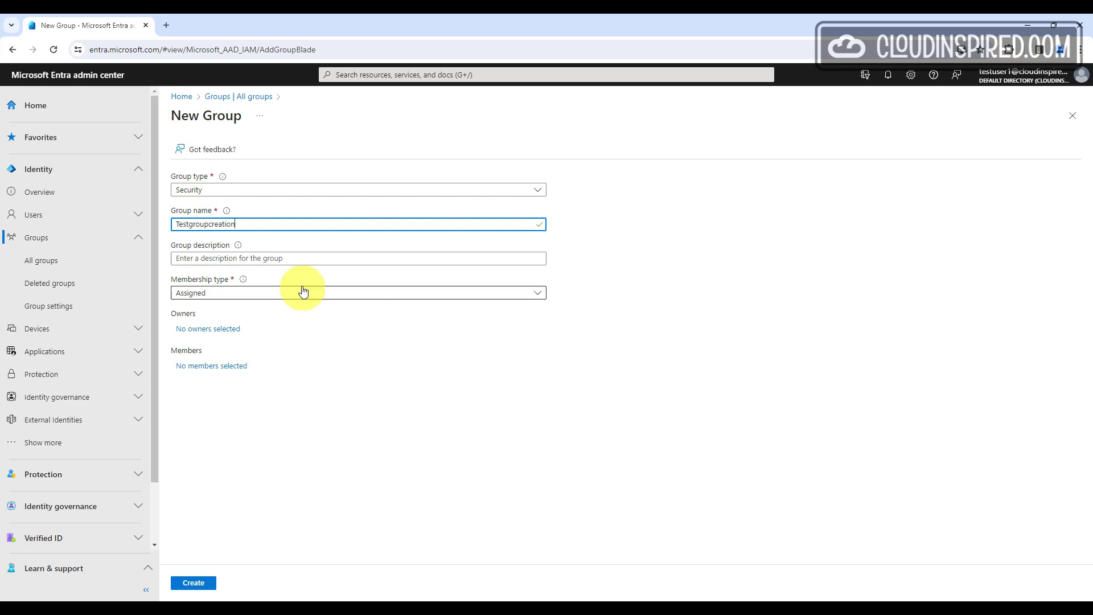
click(238, 367)
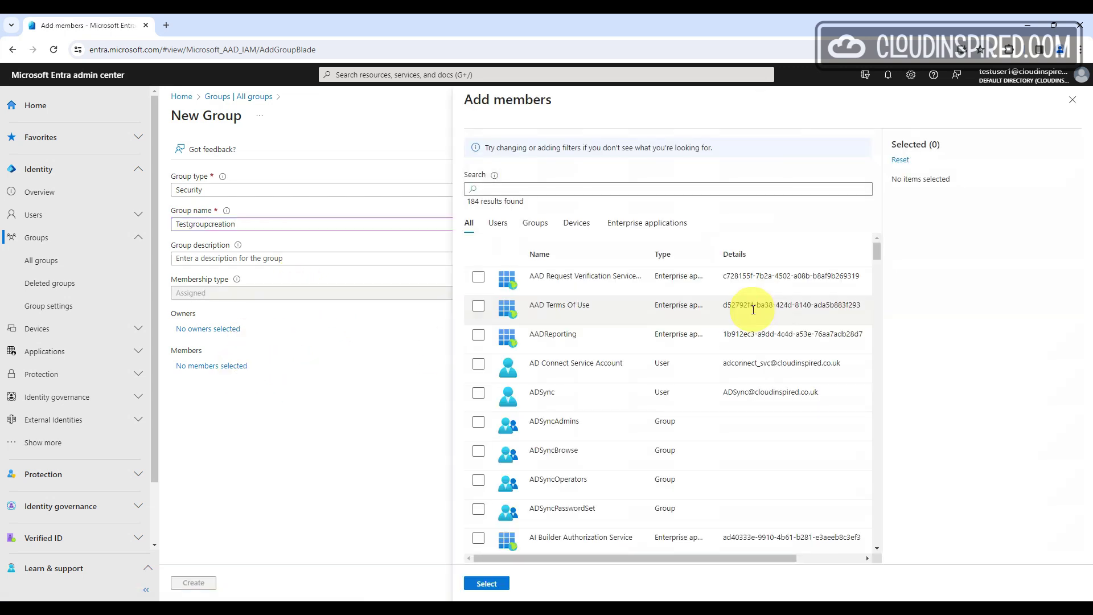
scroll(714, 363, down, 15)
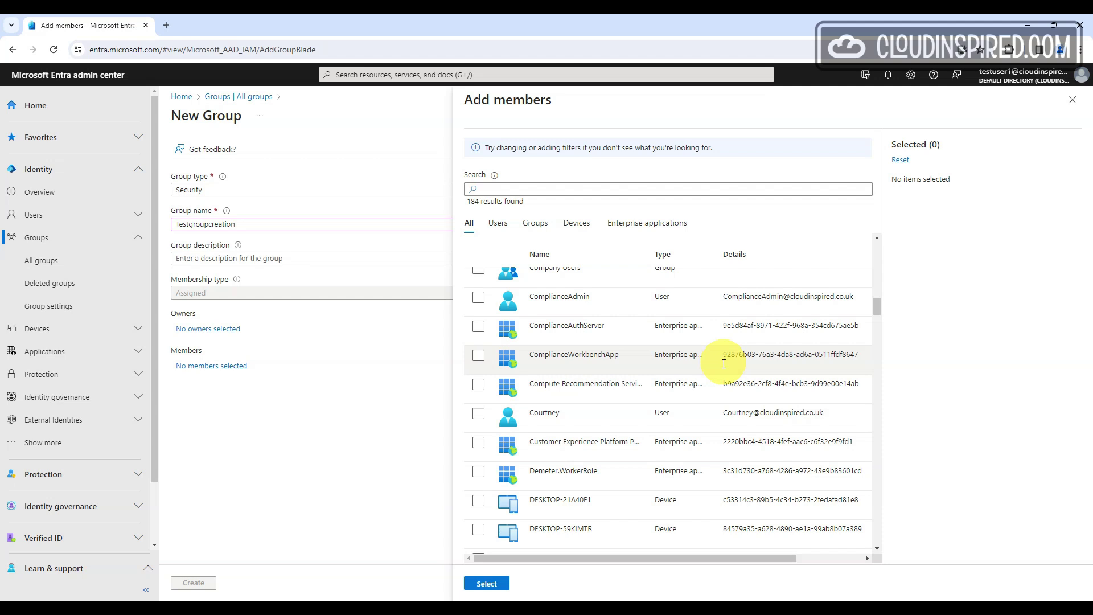
click(479, 413)
click(487, 584)
Add a test user as owner and create the Testgroupcreation group
click(236, 329)
click(658, 189)
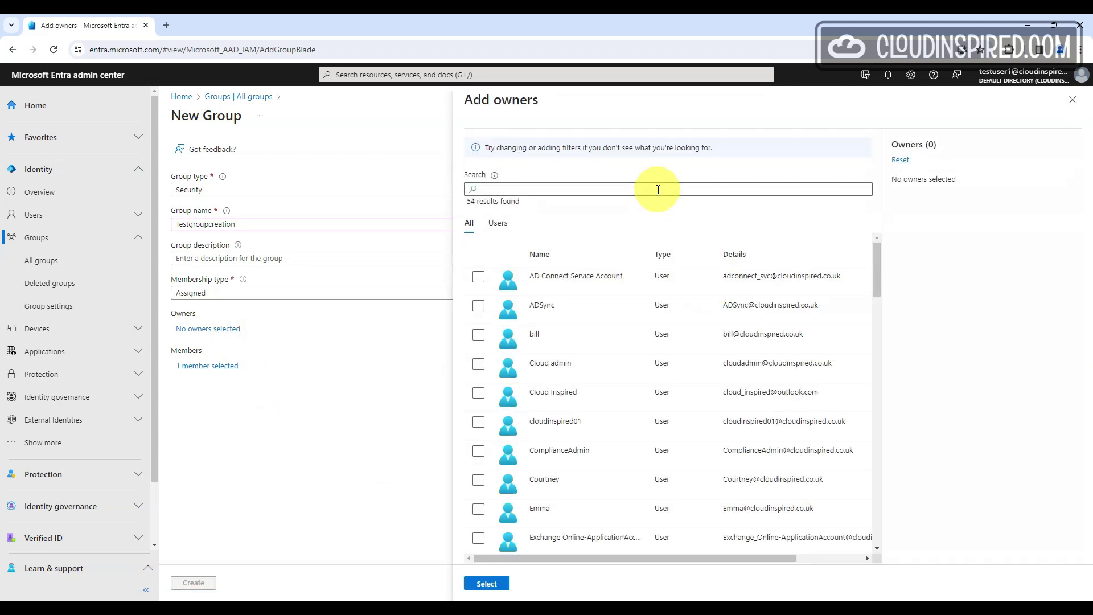
text(test)
click(478, 391)
click(487, 583)
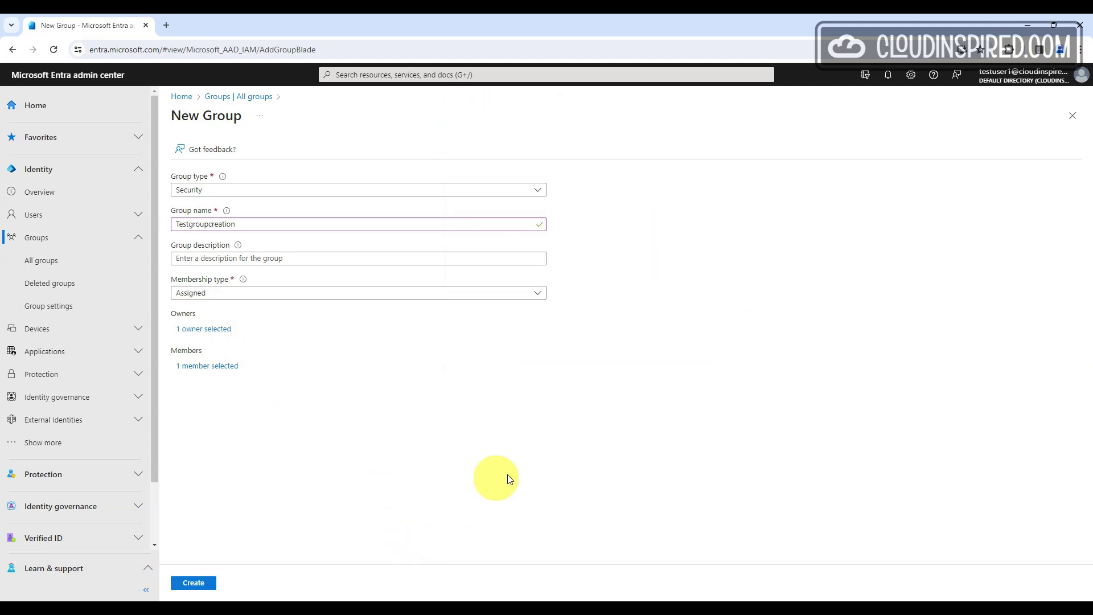
click(980, 75)
click(193, 582)
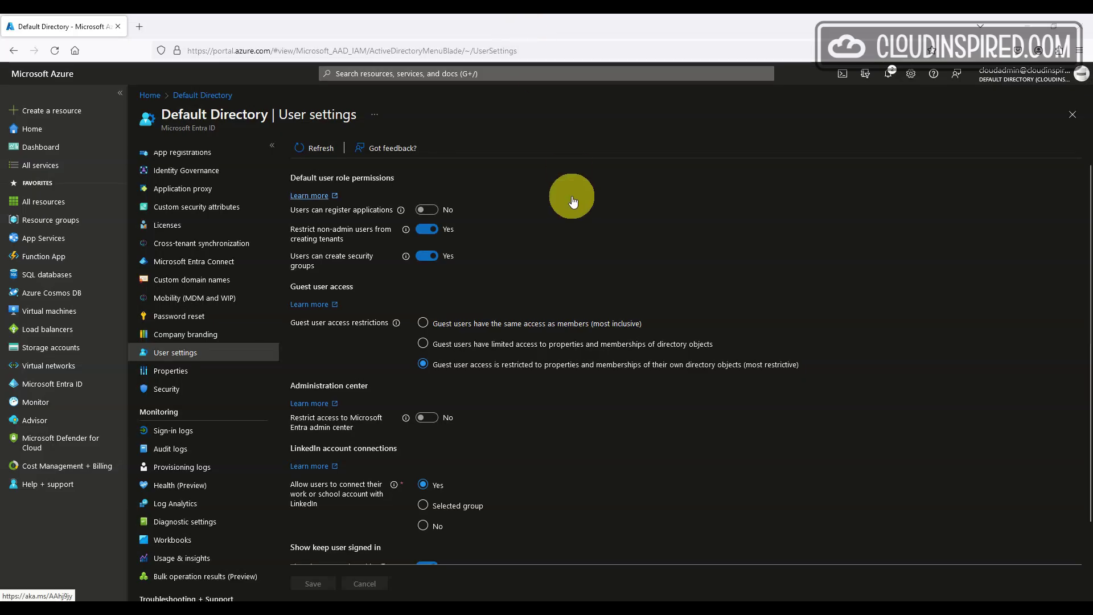
Set 'Users can create security groups' to No and save the user settings
click(426, 259)
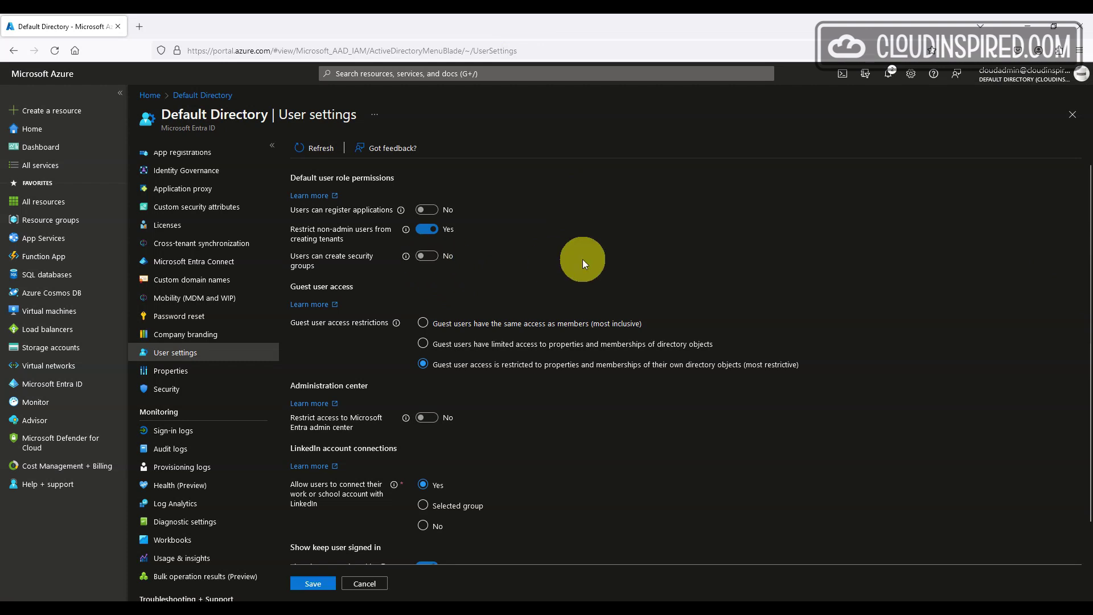
click(314, 589)
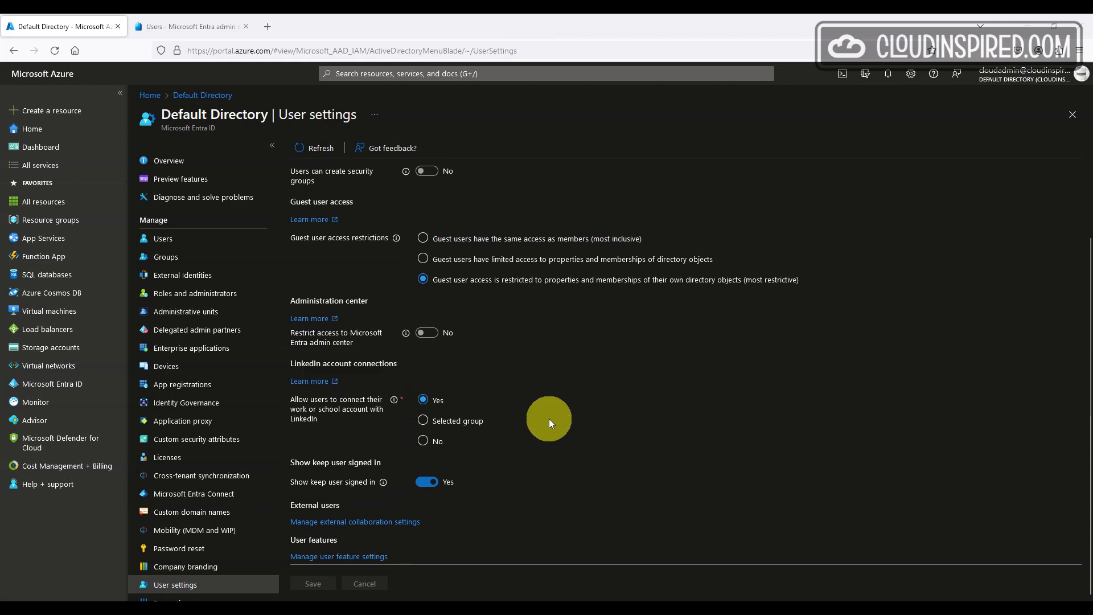
Try Selected group for LinkedIn account connections, close the picker unchanged, then choose No
click(476, 425)
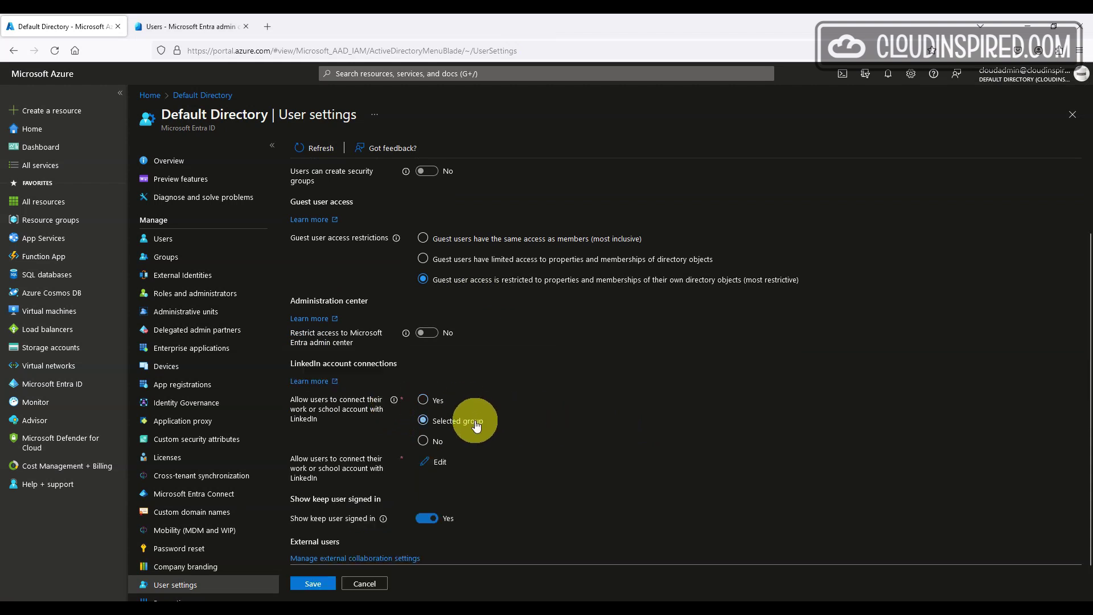
click(430, 461)
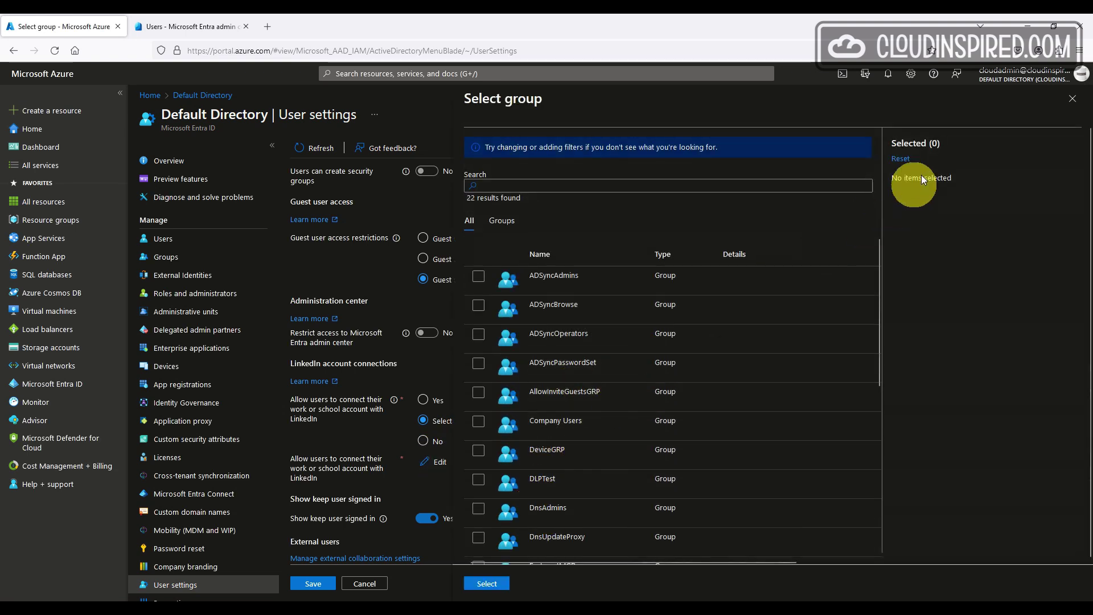
click(1072, 103)
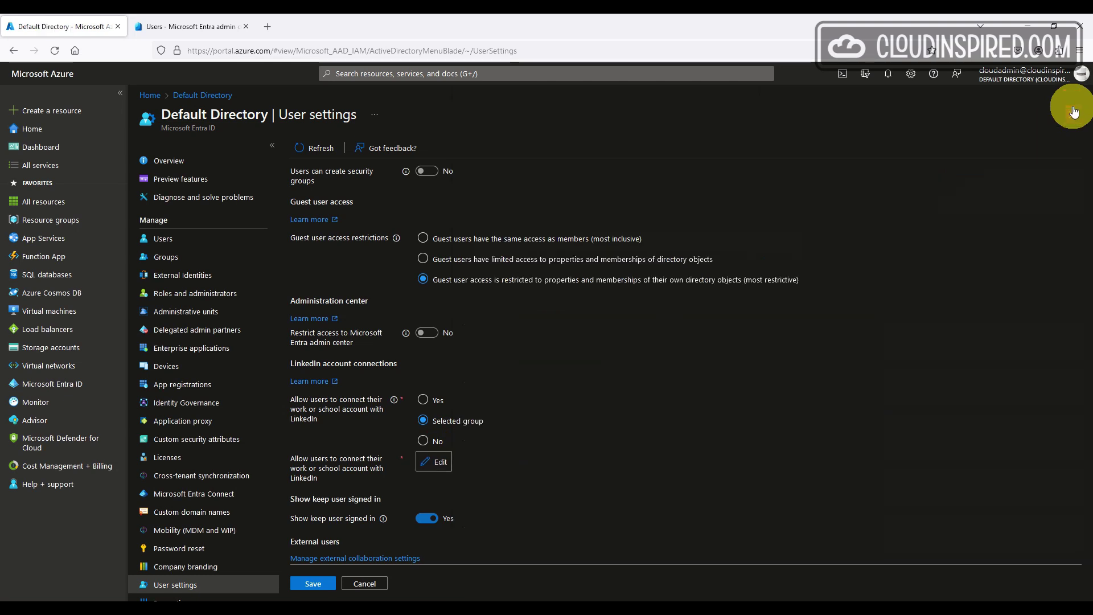
click(424, 447)
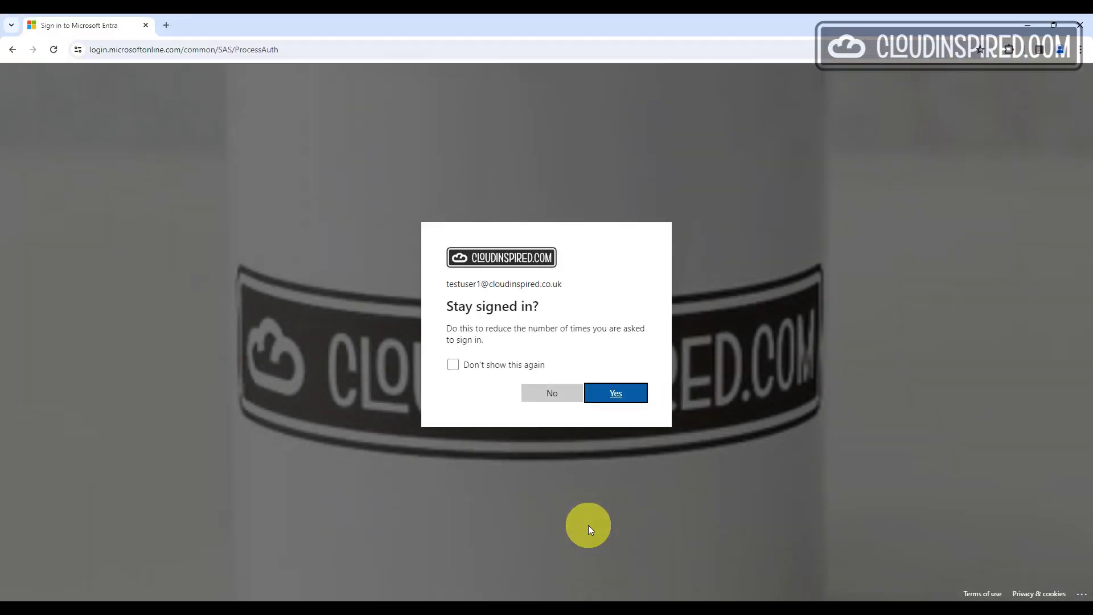
Answer Yes on the 'Stay signed in?' prompt to finish the test user's sign-in
click(628, 403)
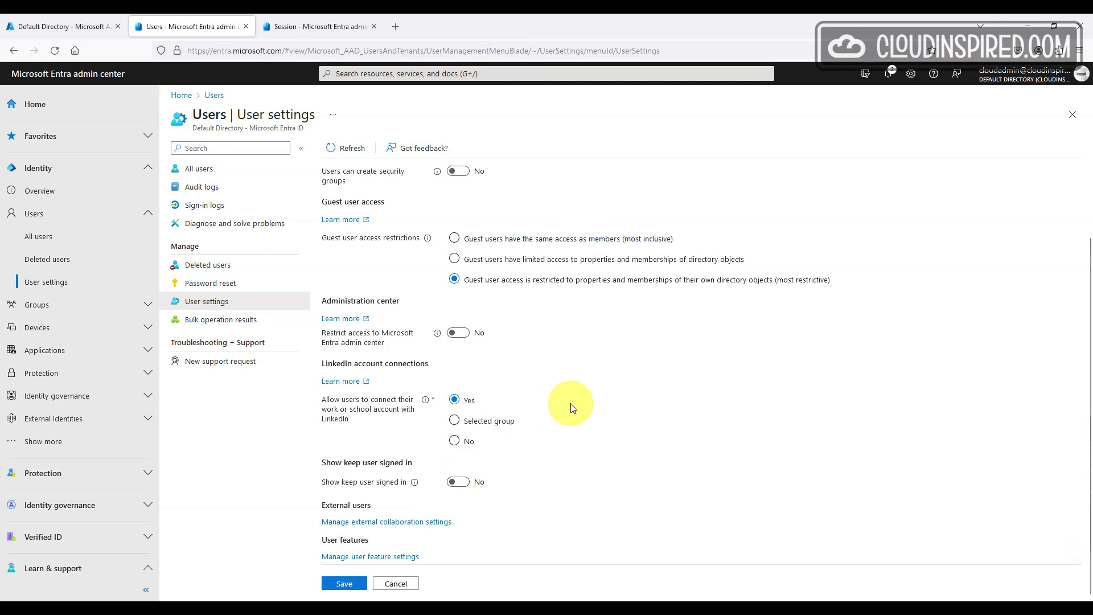
Save the user settings with 'Show keep user signed in' set to No, then return to the policy draft
click(90, 18)
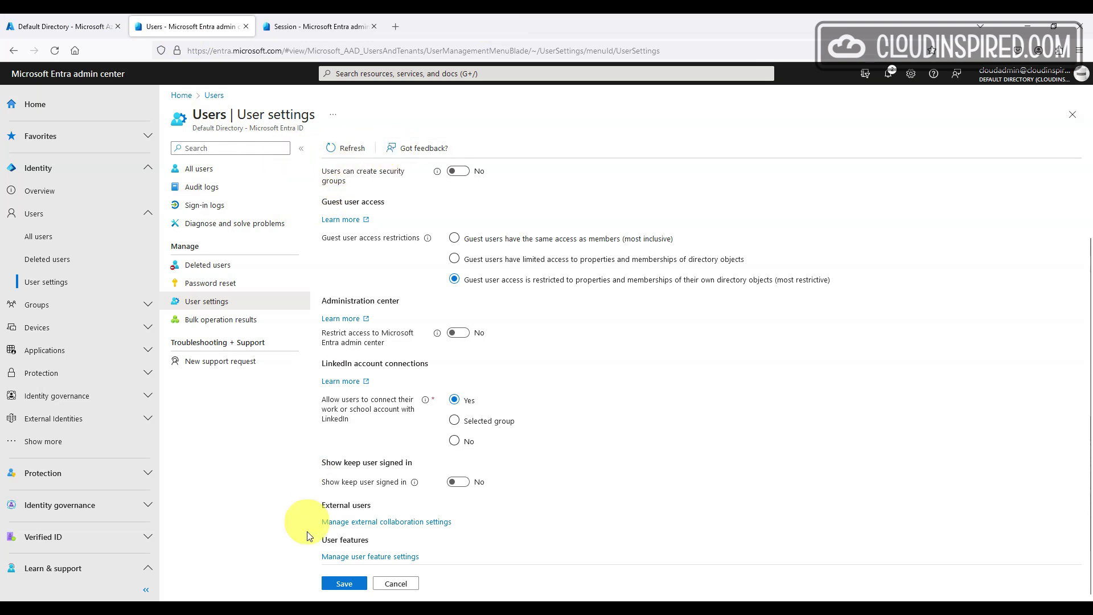
click(344, 584)
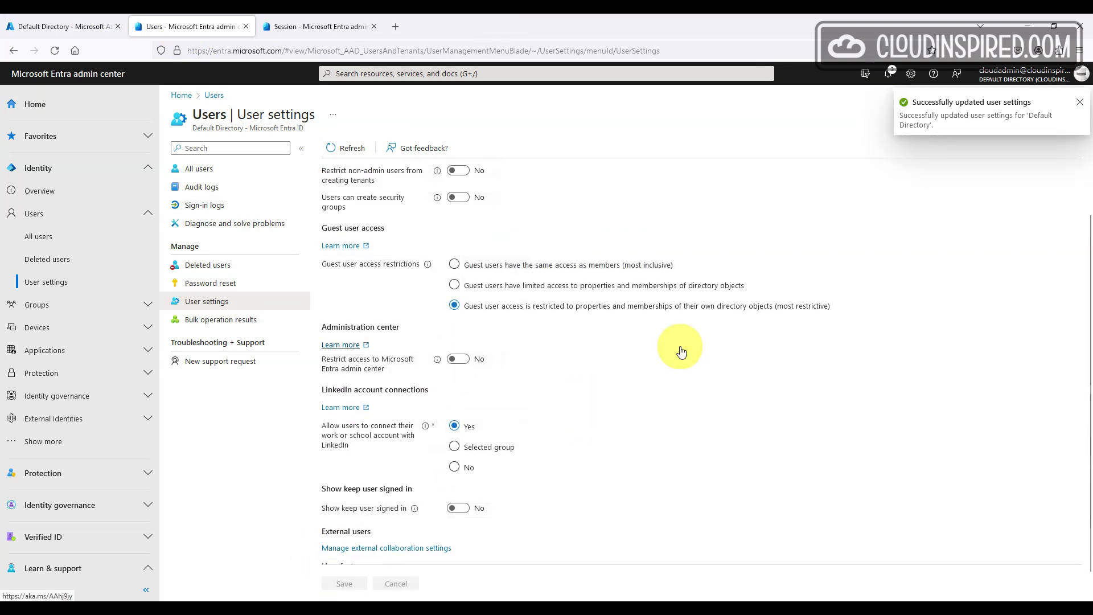
key(ctrl+Tab)
Paste in the policy name and assign the policy to a selected test user
click(289, 216)
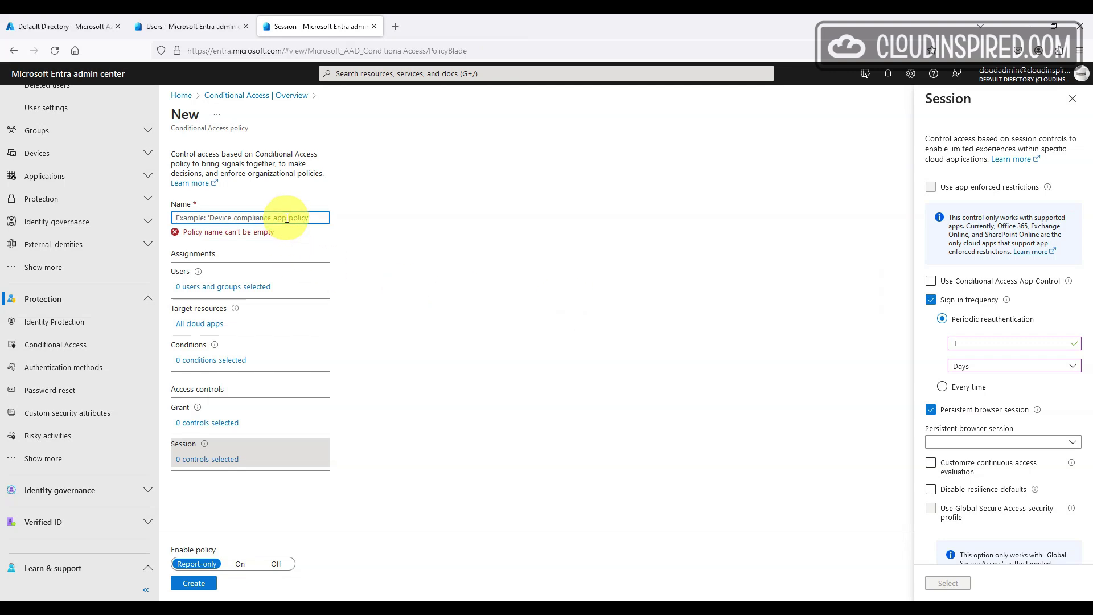
text(Office 365 Timeout)
click(258, 277)
click(378, 246)
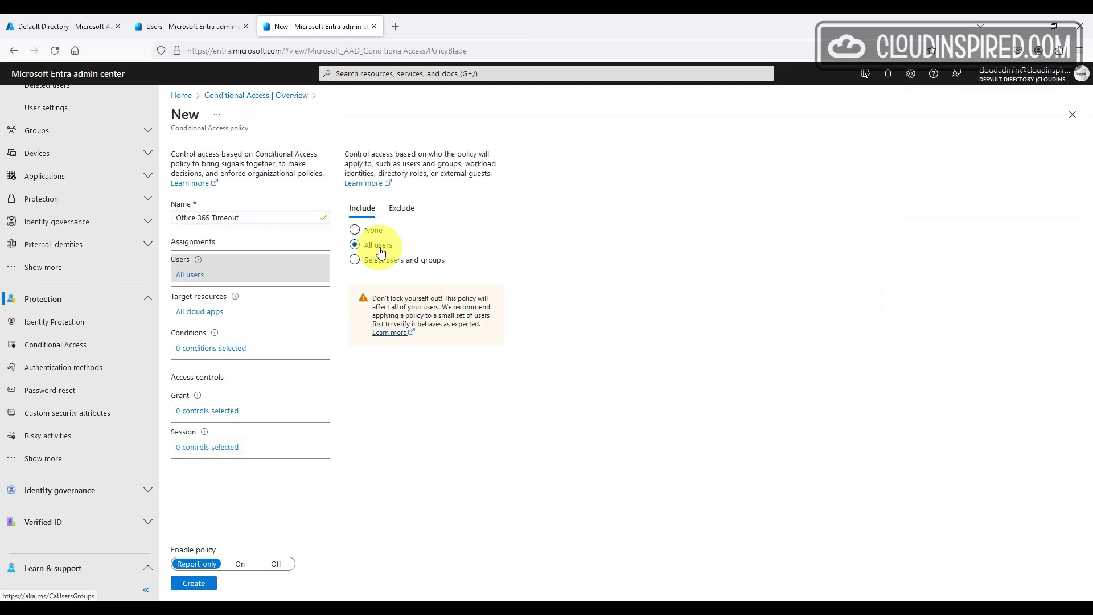
click(443, 264)
click(422, 318)
text(test)
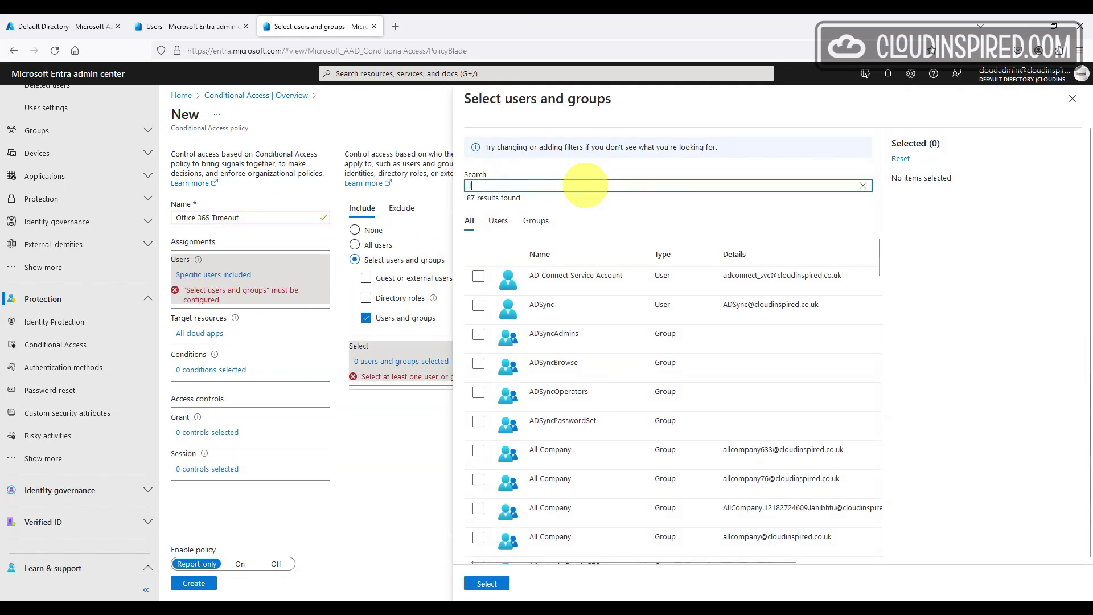
click(479, 363)
click(487, 584)
Target the policy at the Office 365 app only
click(199, 311)
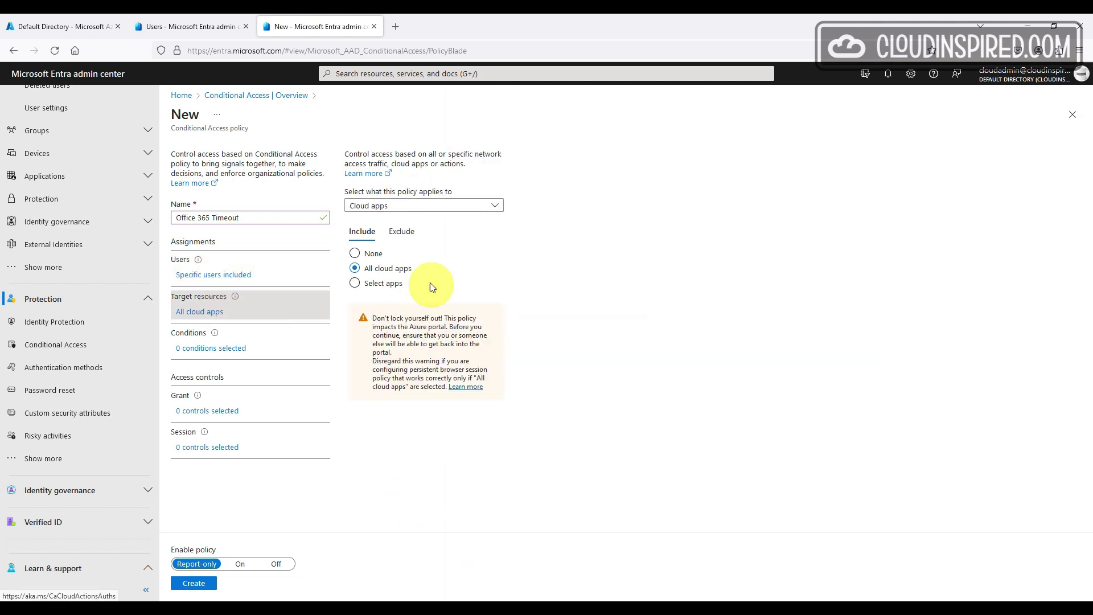
click(355, 283)
click(368, 357)
text(office)
click(944, 154)
click(951, 581)
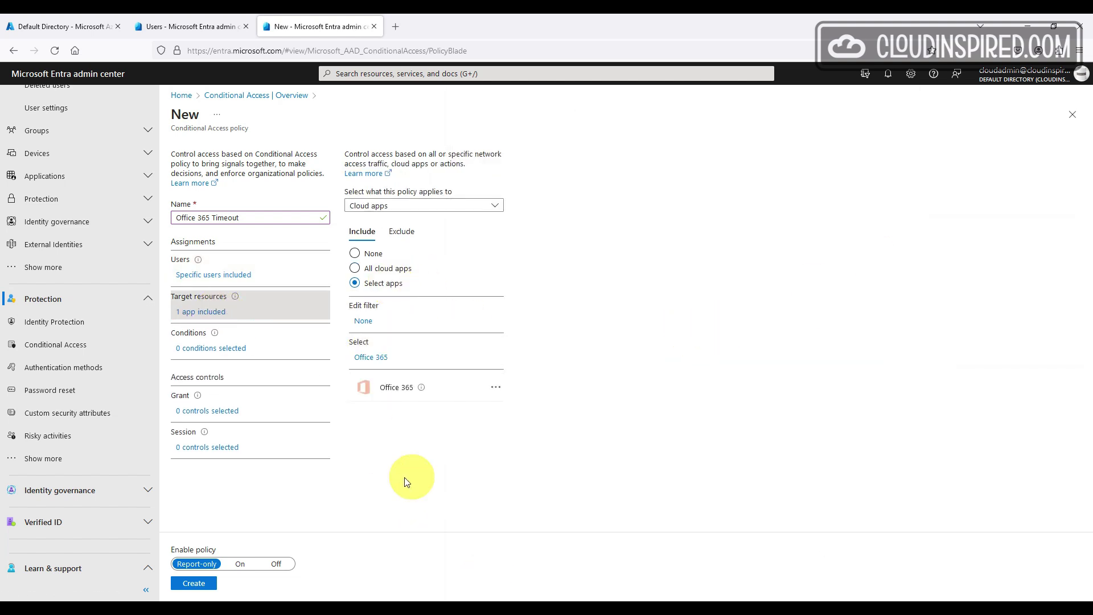
Review device platform and location conditions, then require multifactor authentication to grant access
click(242, 349)
click(374, 206)
click(375, 243)
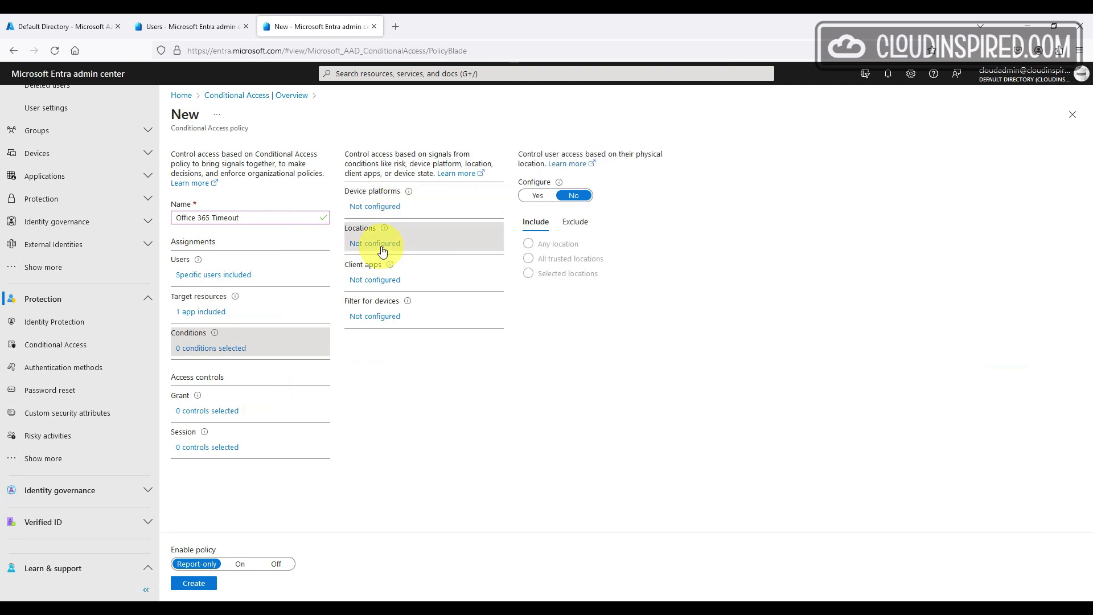
click(376, 279)
click(228, 411)
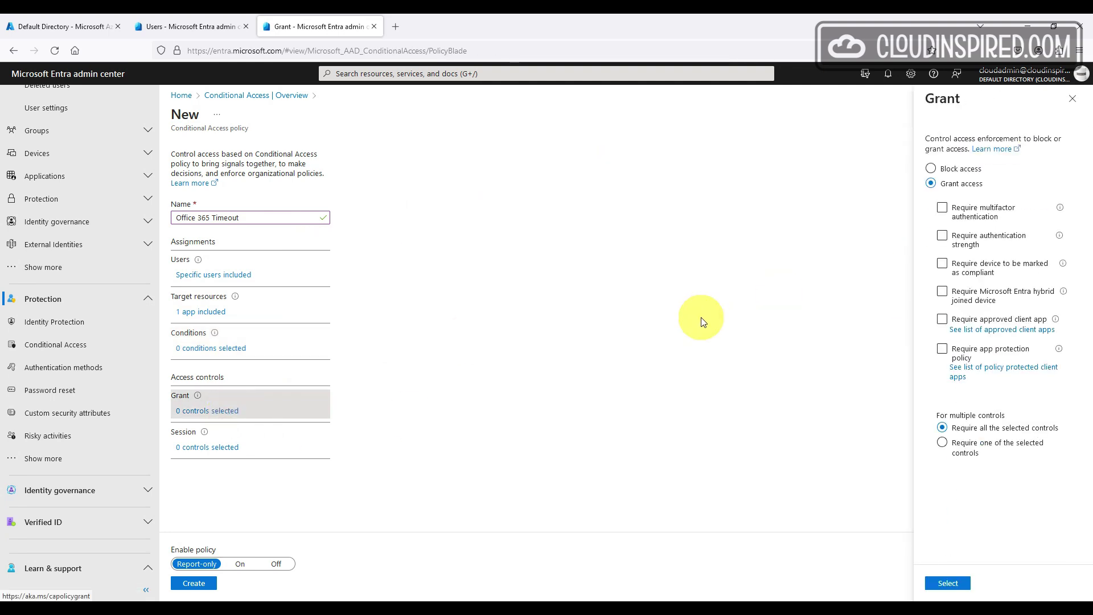
click(943, 207)
Set sign-in frequency to 1 Days, switch the policy On, and create Office 365 Timeout
click(948, 583)
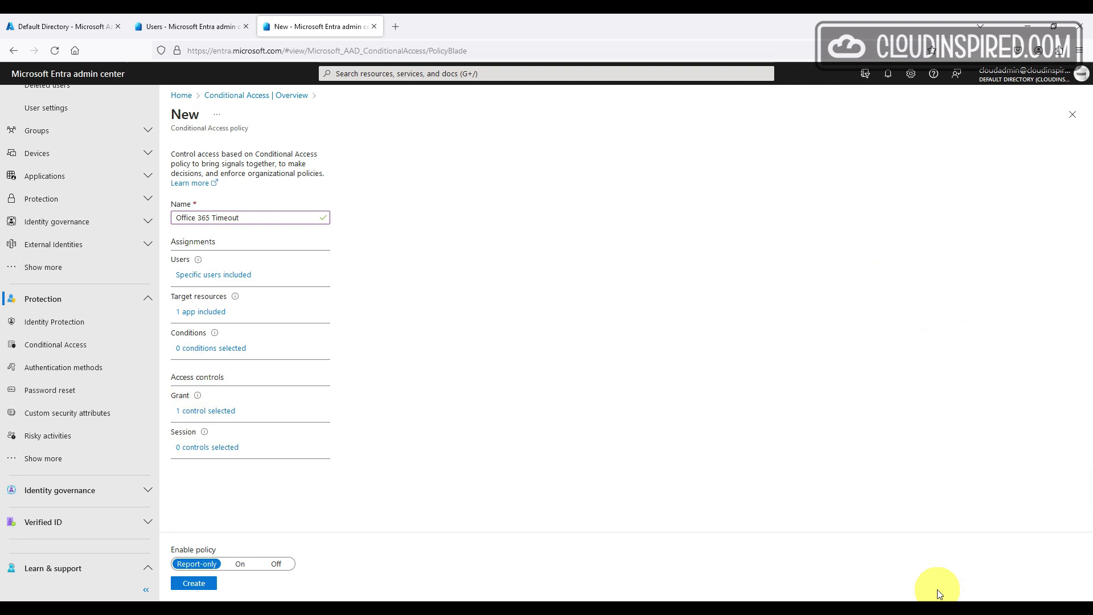
click(208, 447)
click(935, 226)
mouse_move(1013, 226)
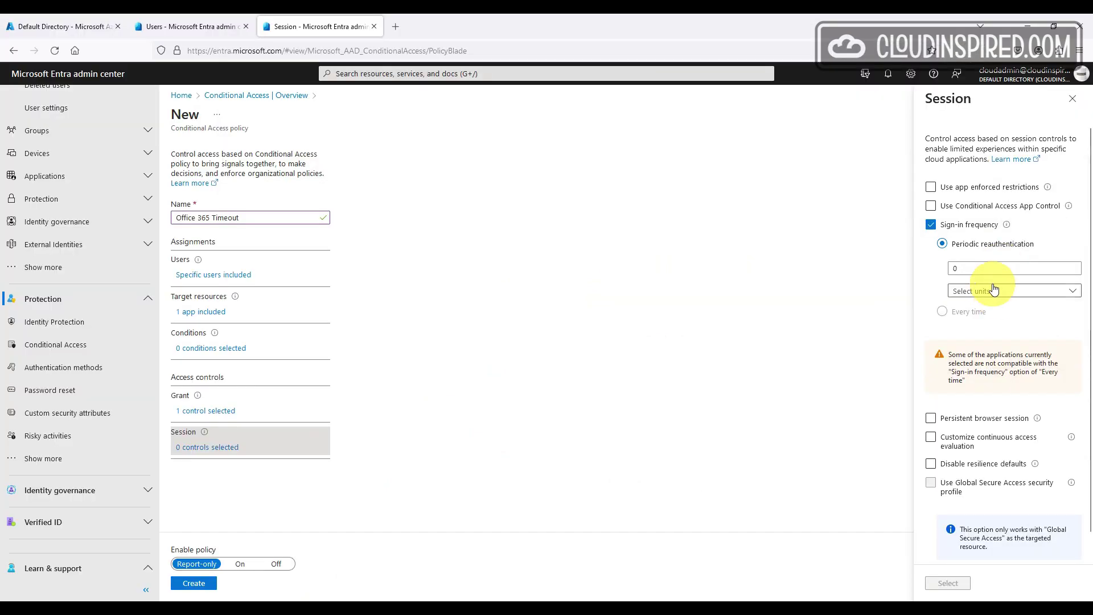
click(854, 433)
click(690, 522)
double_click(711, 363)
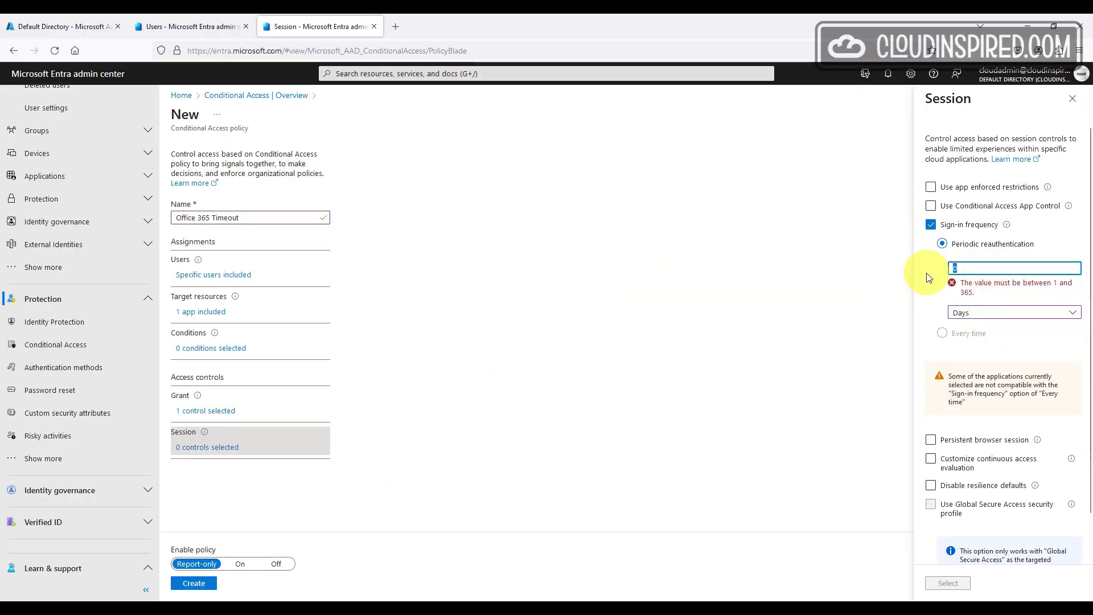
text(1)
click(990, 421)
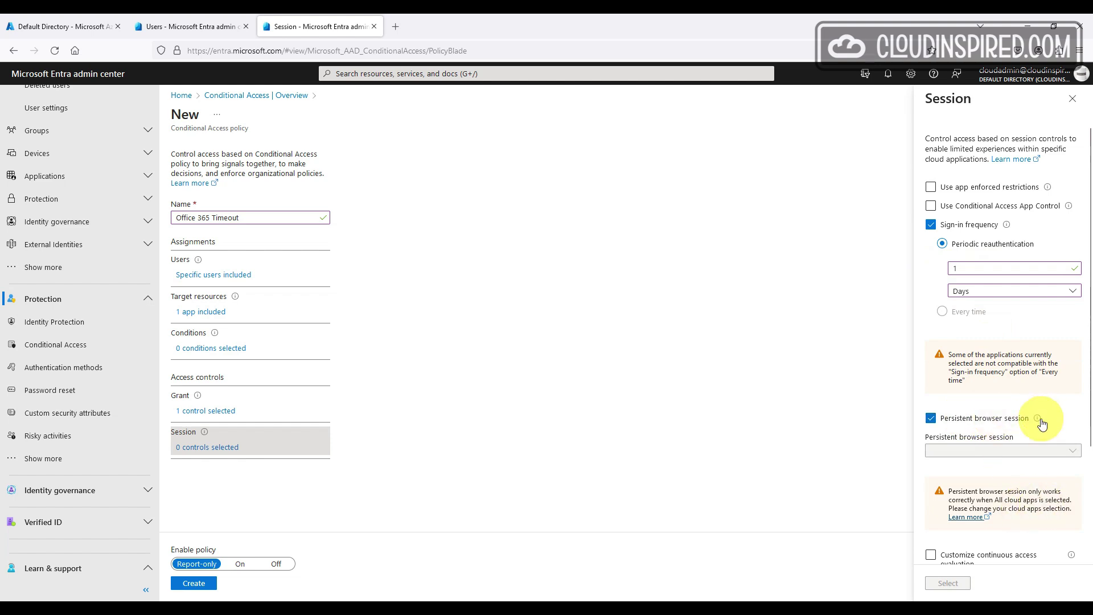
mouse_move(1038, 418)
click(930, 419)
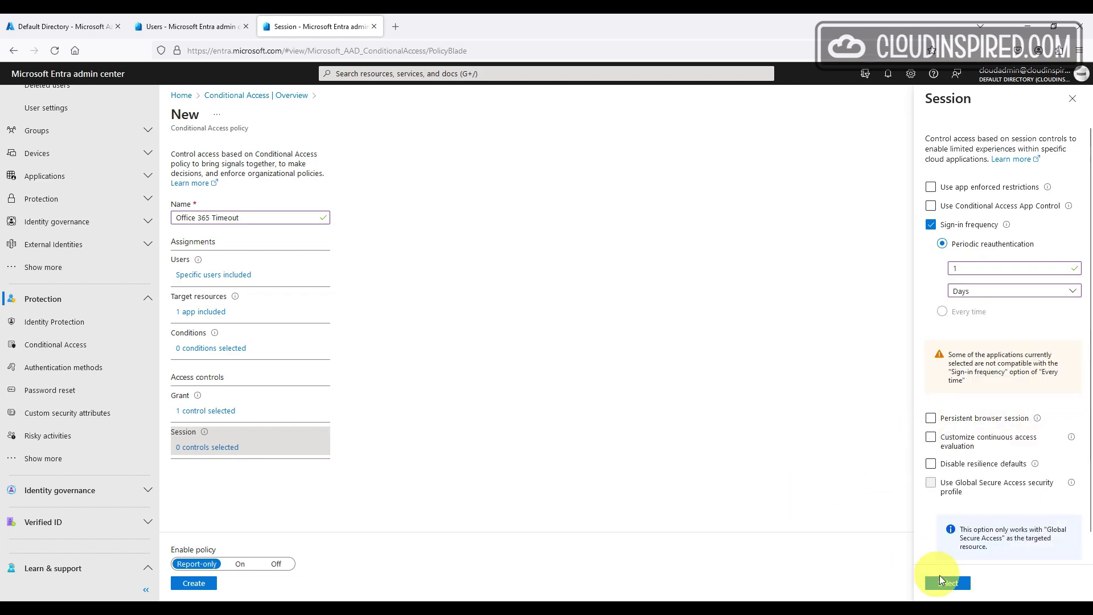
click(947, 583)
click(240, 563)
click(193, 583)
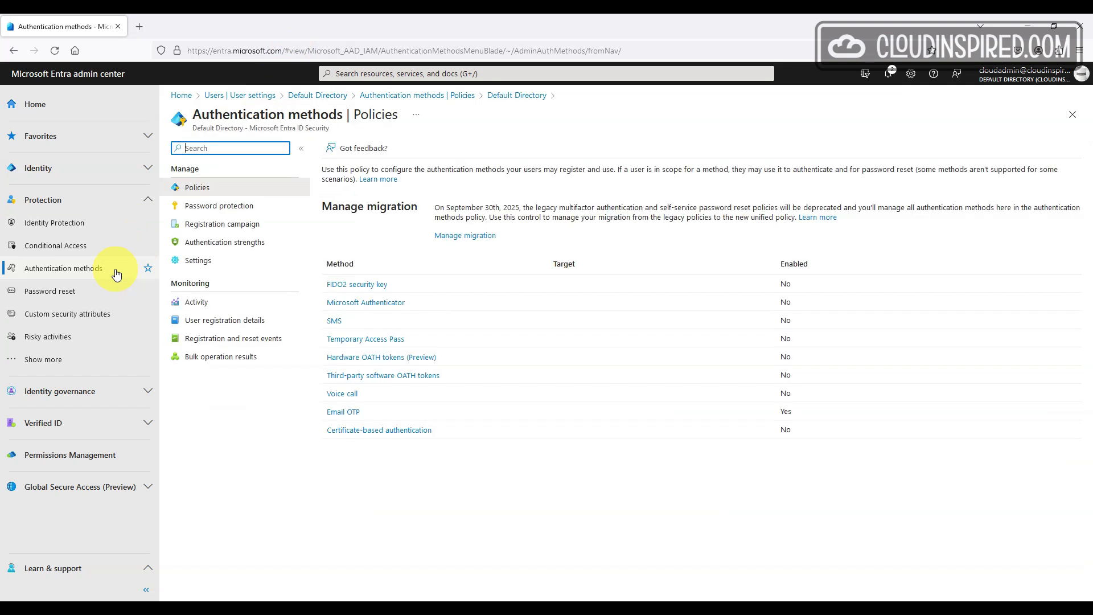
Open Authentication methods Settings and highlight the report-suspicious-activity notes on blocking and user risk
click(237, 268)
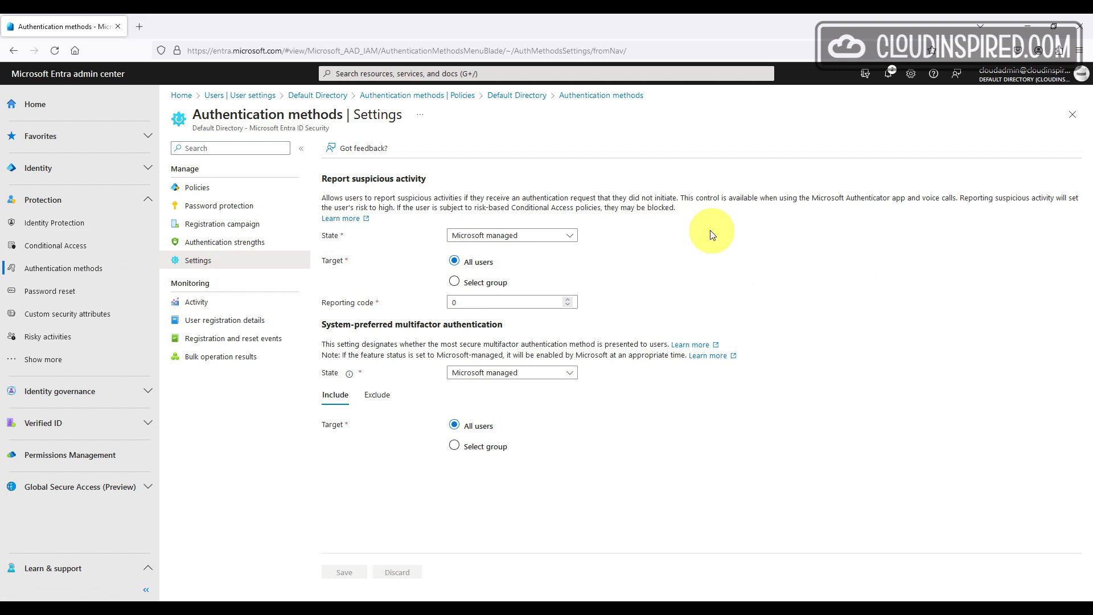
drag(693, 222, 397, 210)
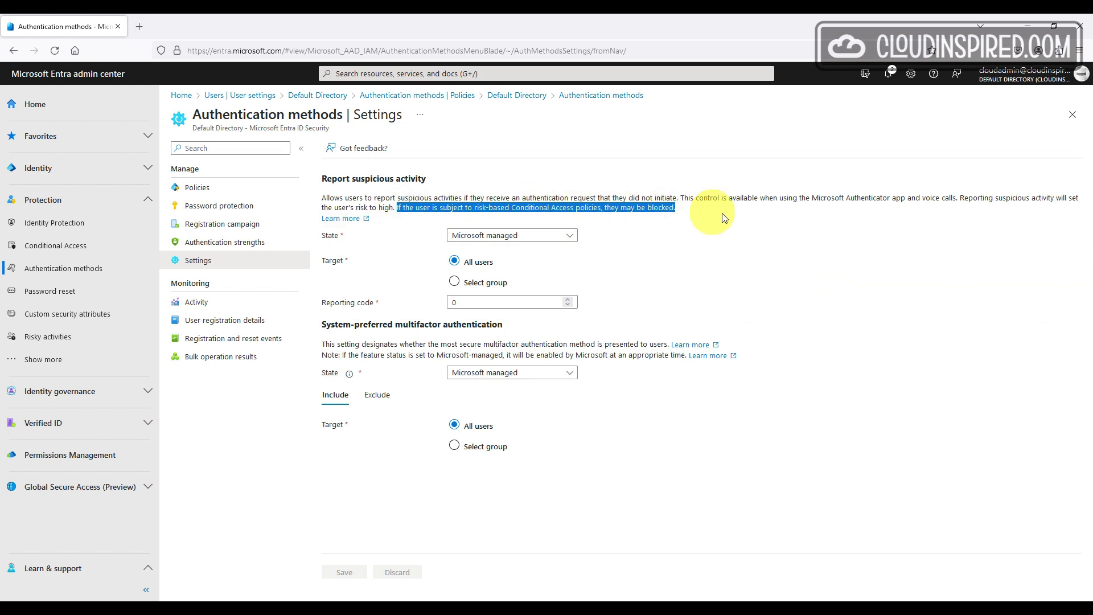
click(819, 268)
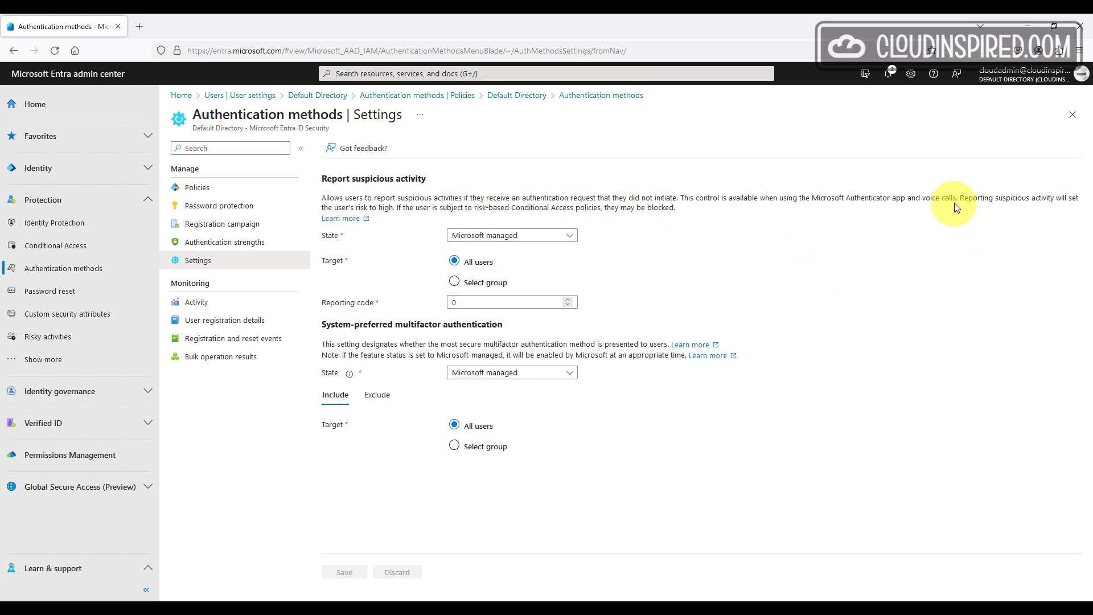
drag(960, 198, 395, 209)
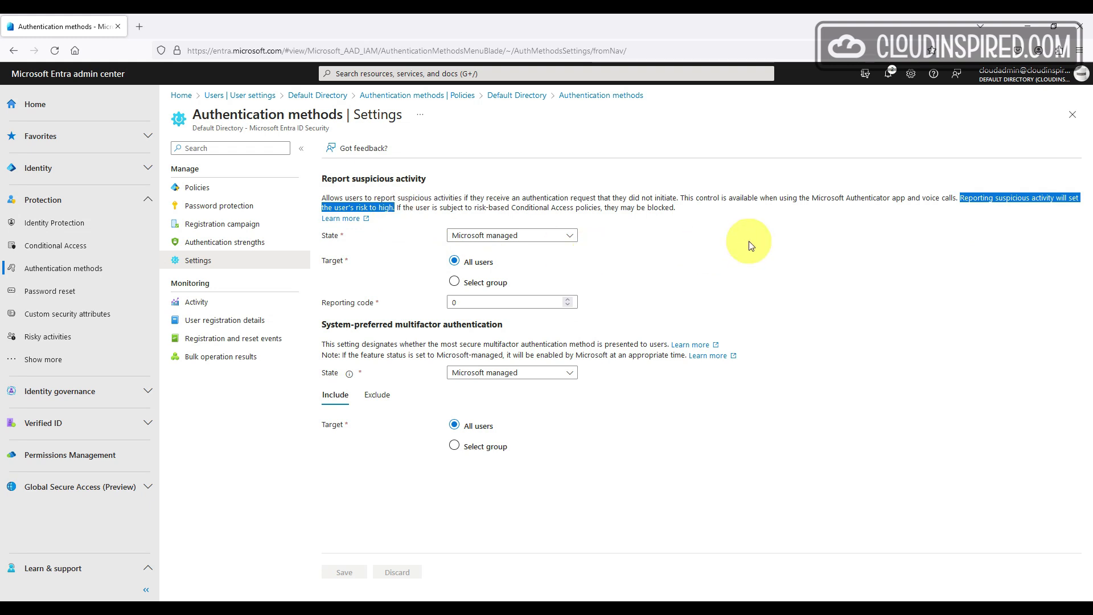
Set Report suspicious activity to Enabled with target All users and save it
click(750, 244)
click(566, 235)
click(561, 273)
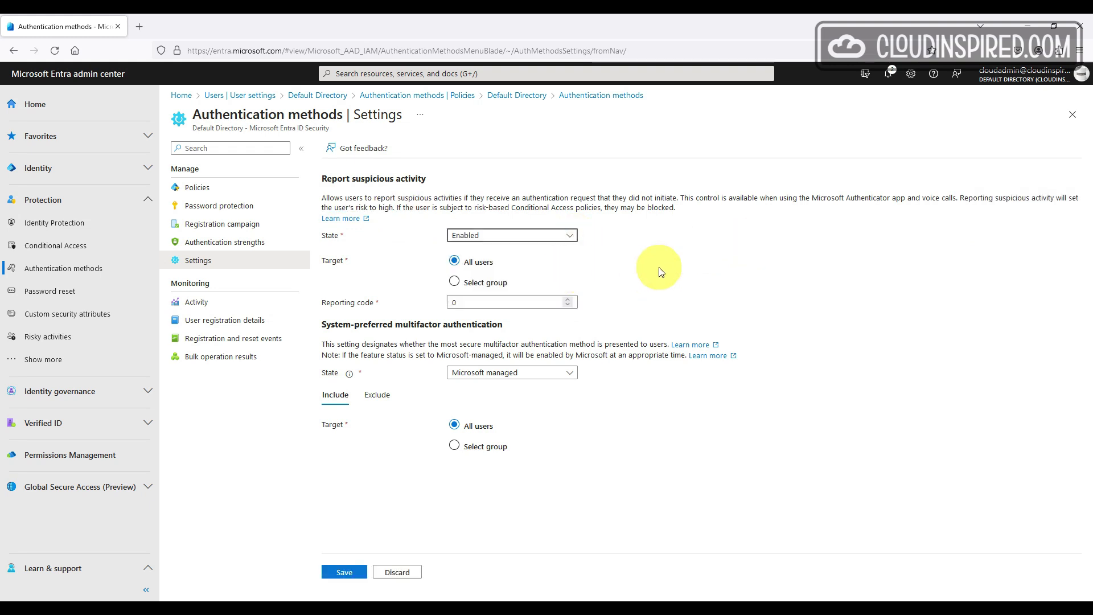
click(494, 285)
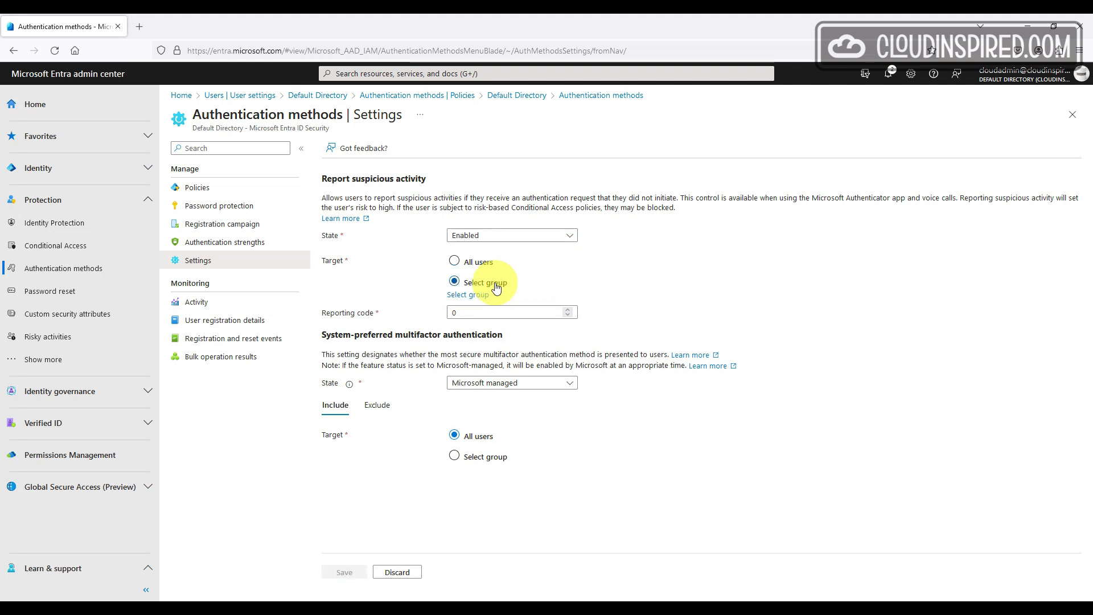
click(478, 294)
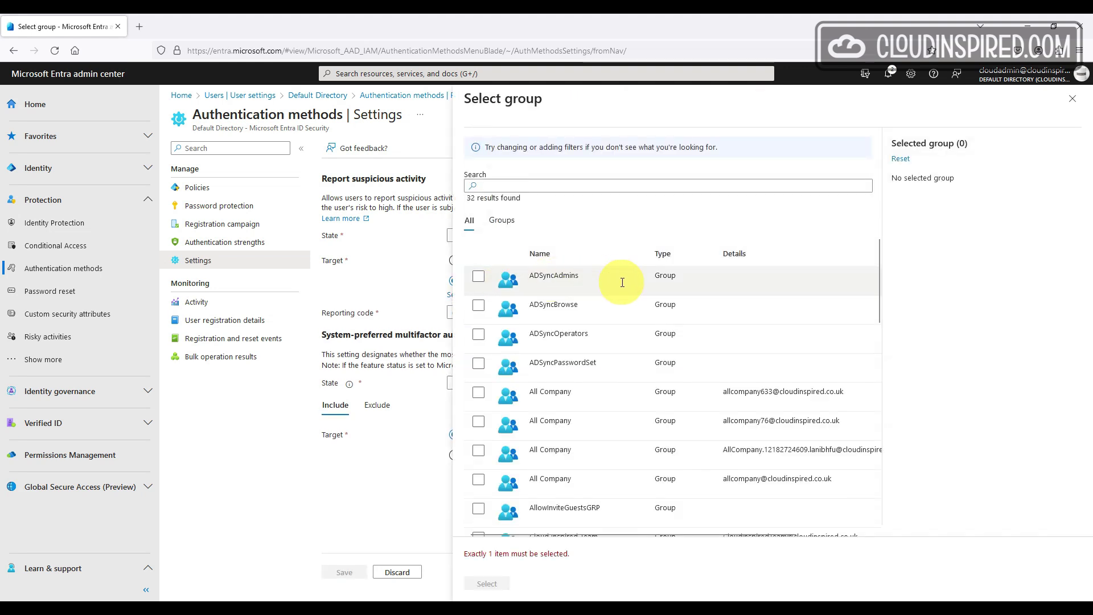
click(1072, 100)
click(455, 262)
click(339, 573)
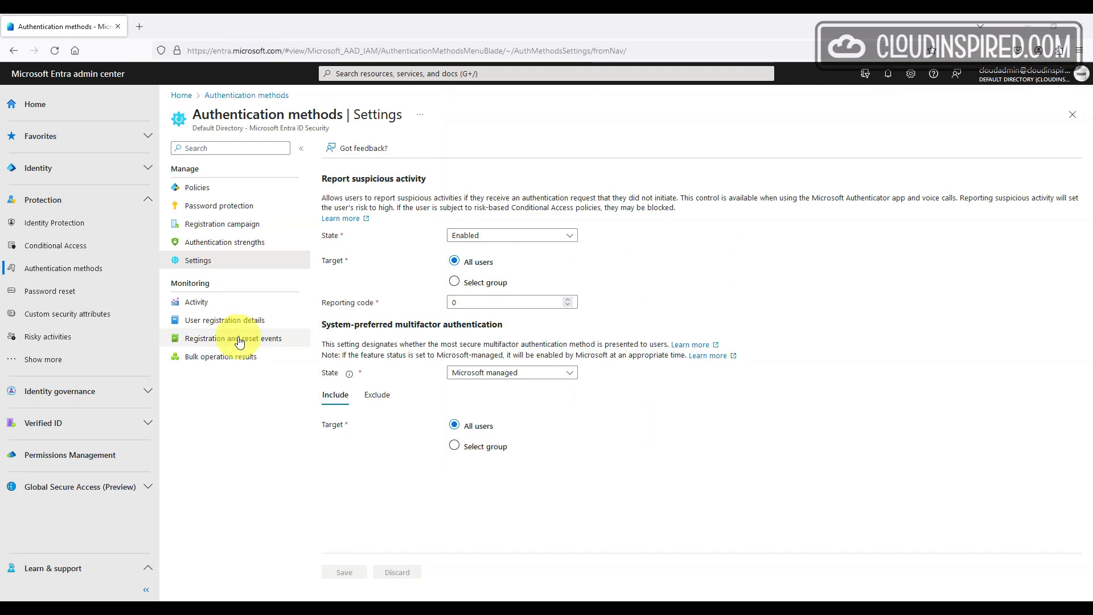
Look over the multifactor authentication notification settings, then return to Authentication methods Policies
click(119, 361)
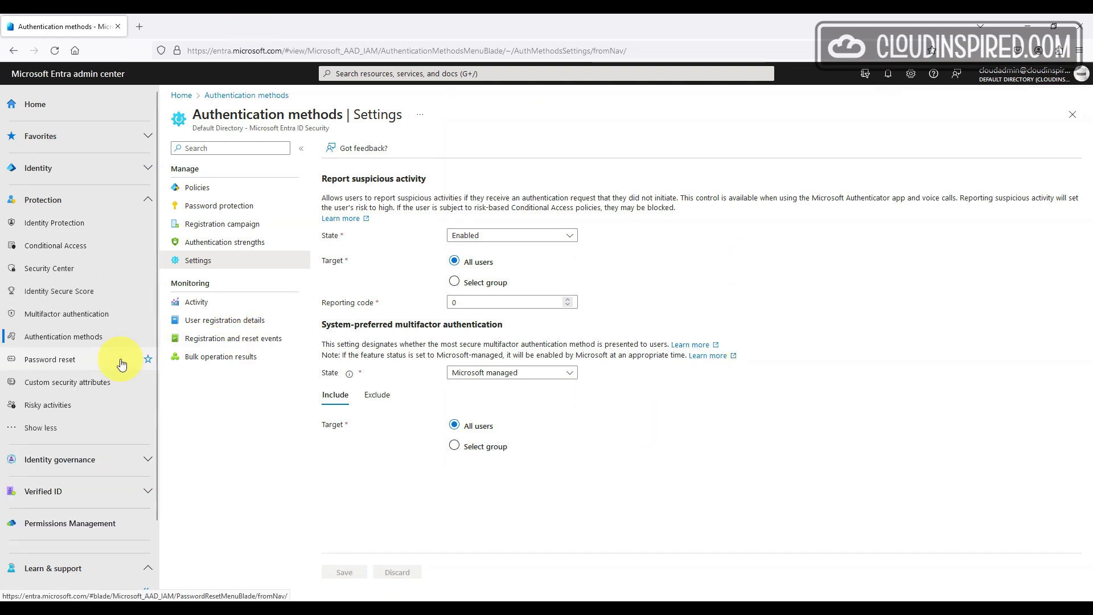
click(122, 325)
click(212, 279)
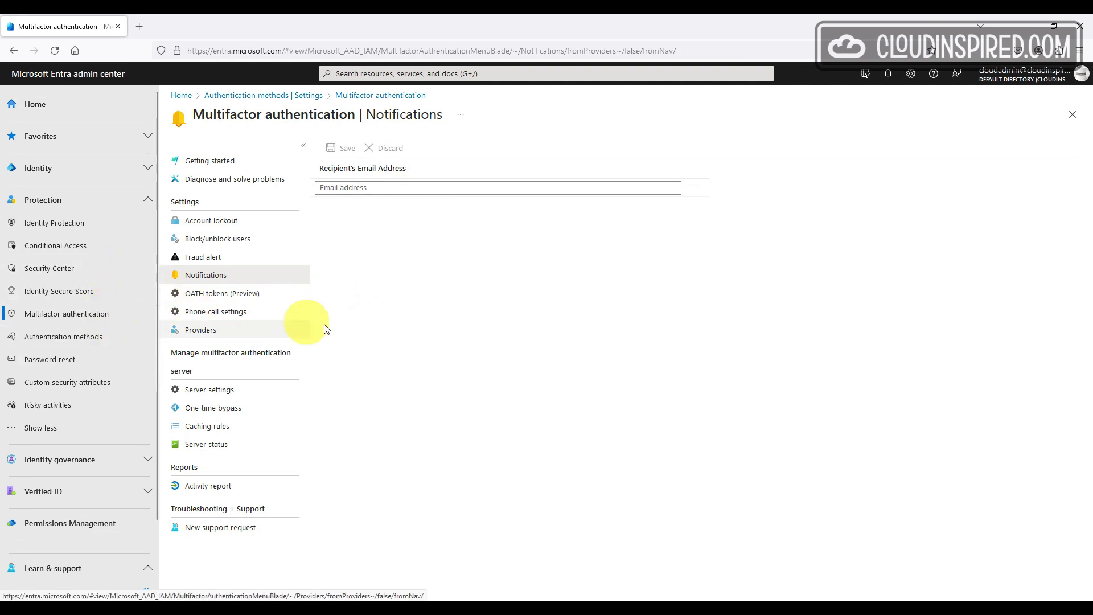
click(102, 336)
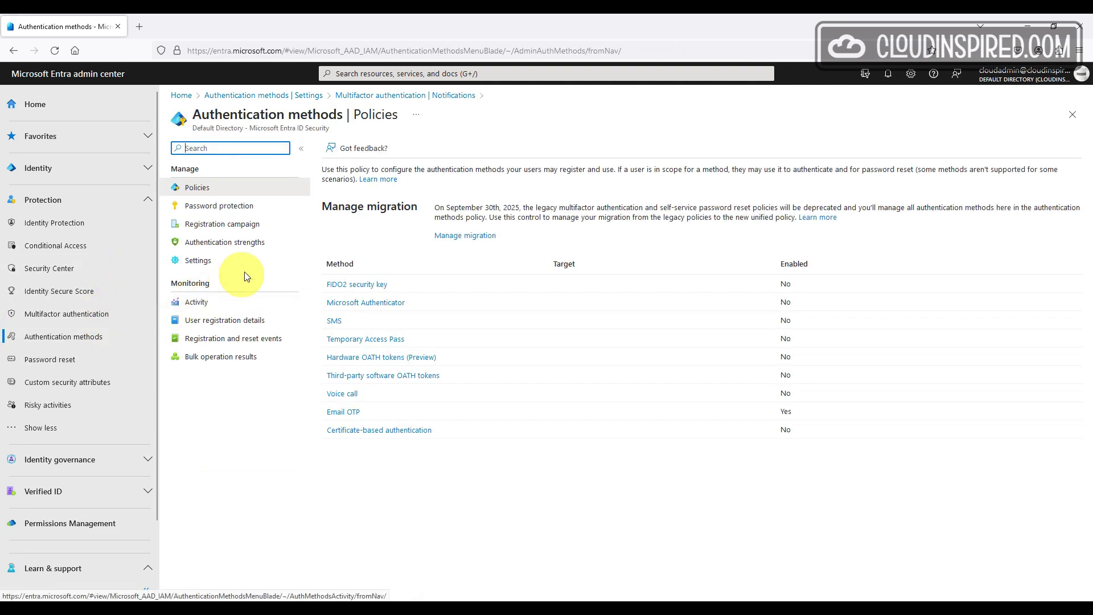
Read the Microsoft Learn article on reporting suspicious activity, down to its notifications section
click(254, 259)
click(353, 218)
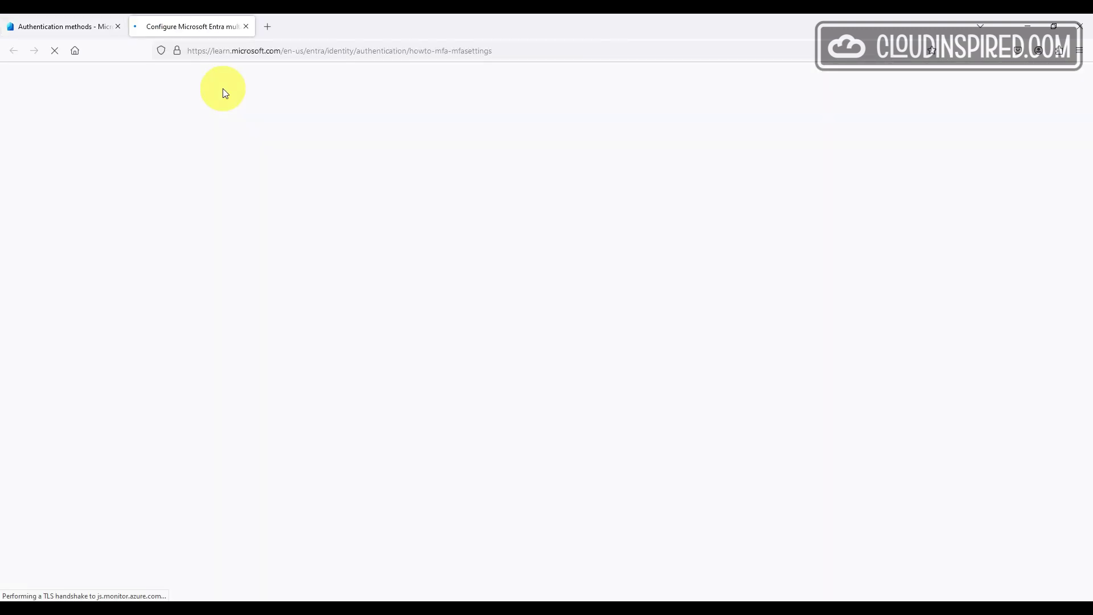
scroll(661, 231, down, 1)
scroll(661, 232, down, 3)
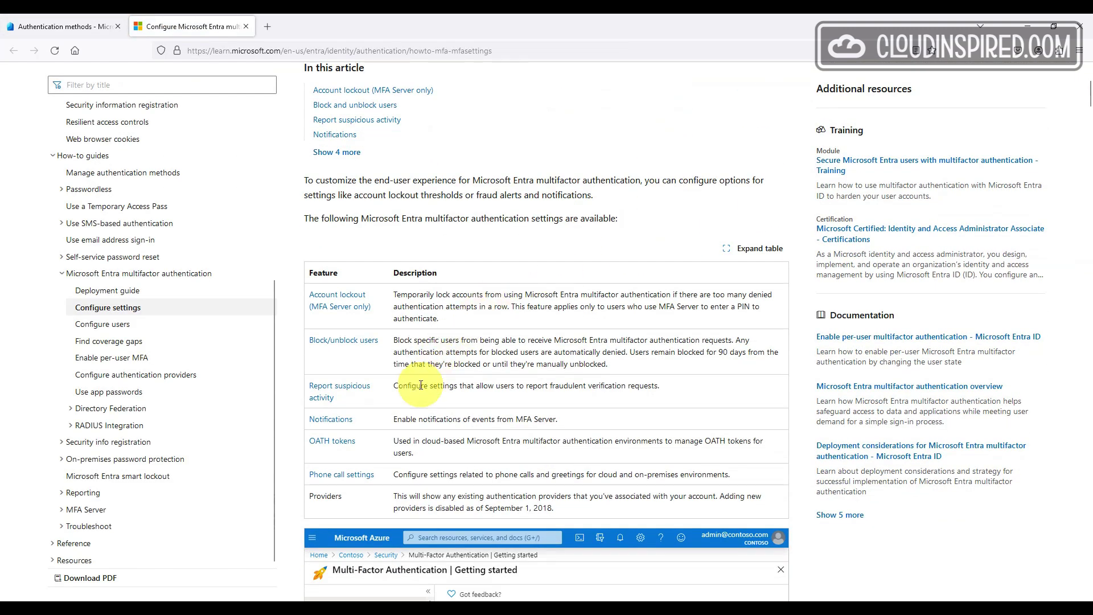
click(336, 420)
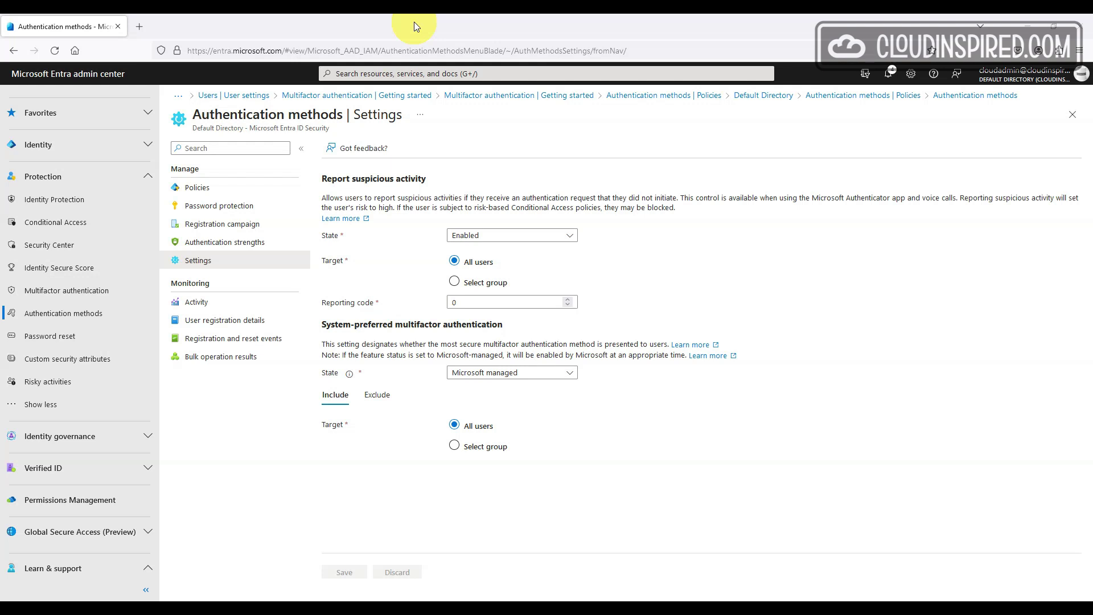
Set system-preferred multifactor authentication State to Enabled, targeting All users, and save
click(569, 372)
click(566, 407)
click(485, 443)
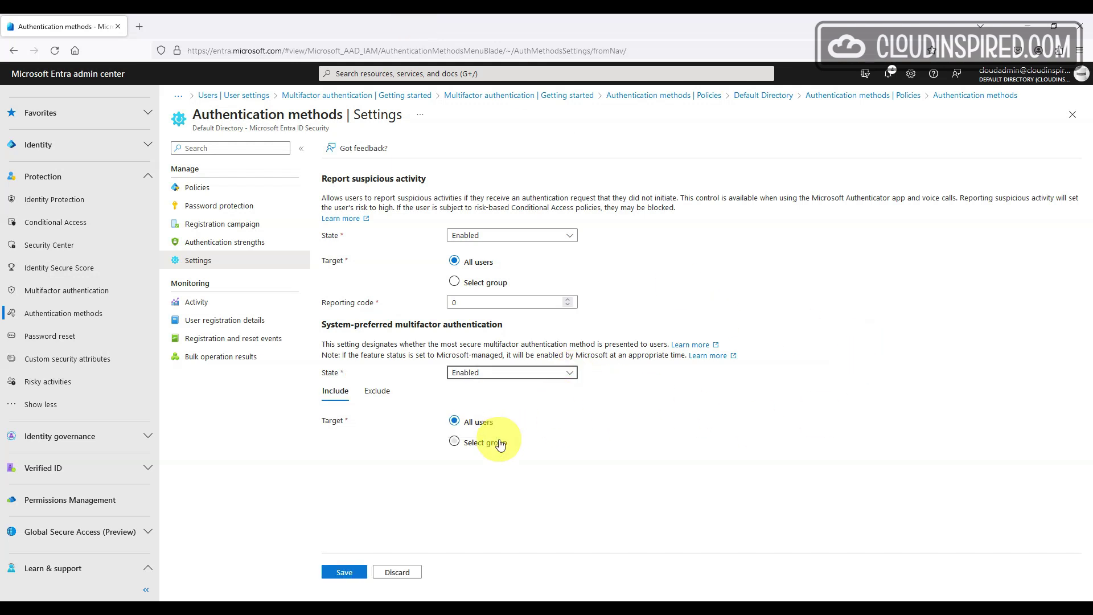
click(478, 422)
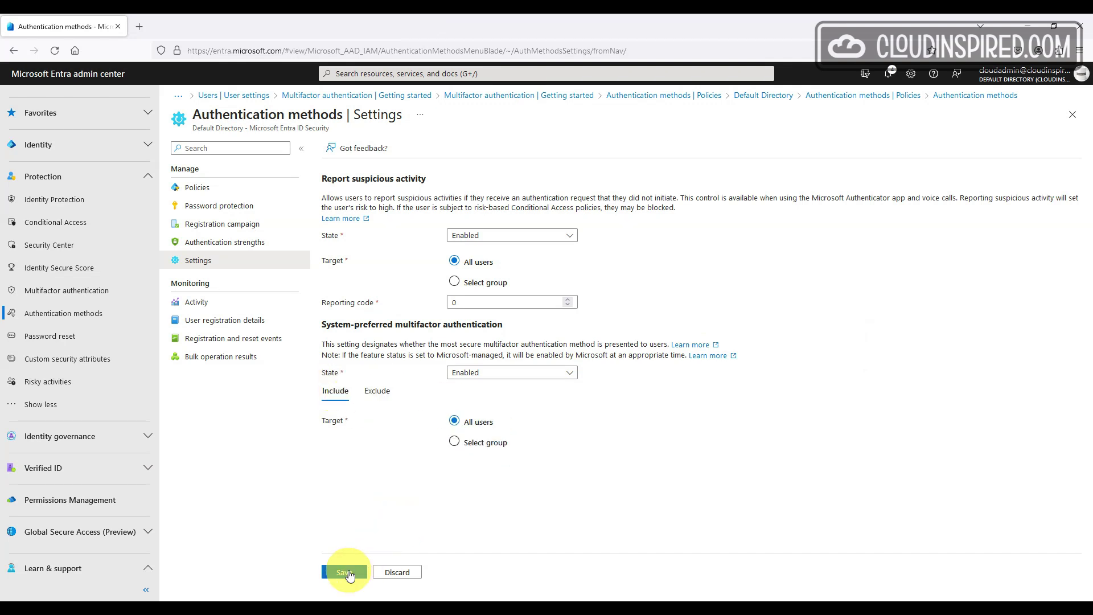
click(345, 572)
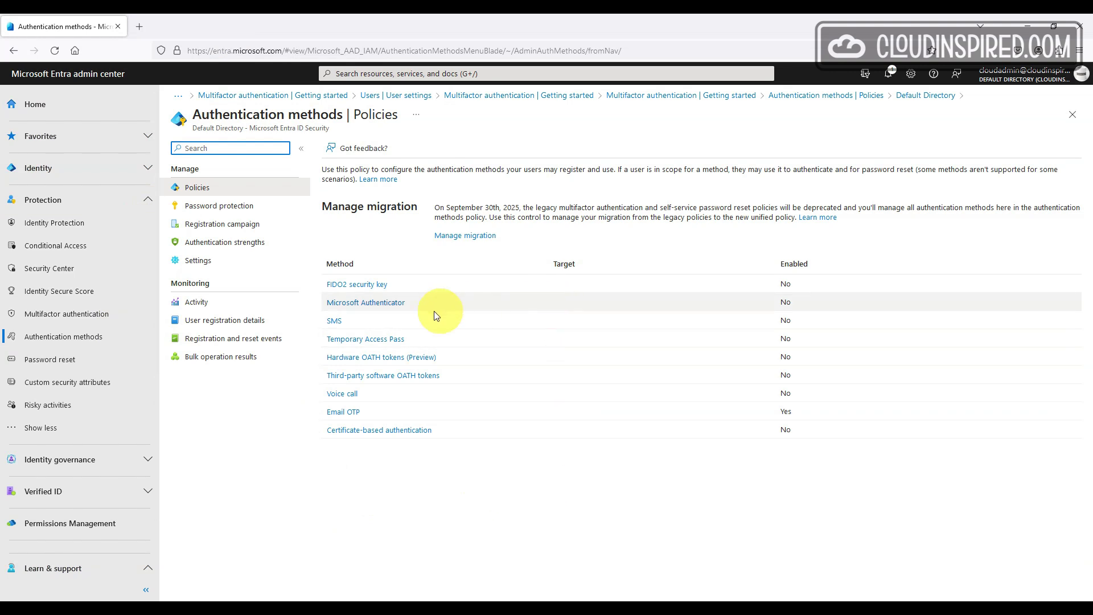
Switch on the Microsoft Authenticator method for All users with authentication mode Any
click(393, 302)
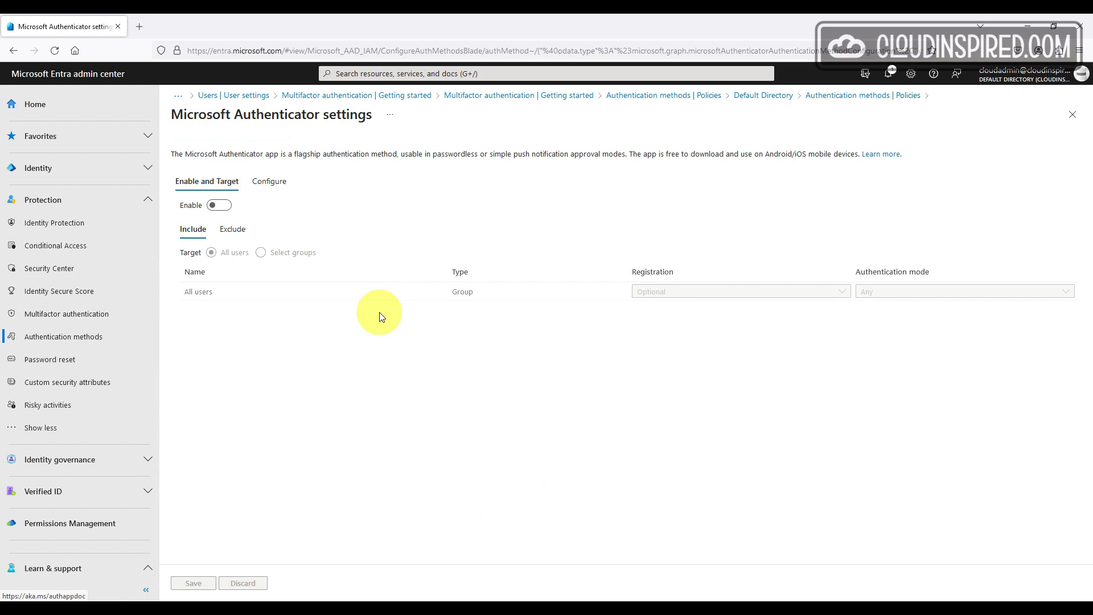
click(221, 206)
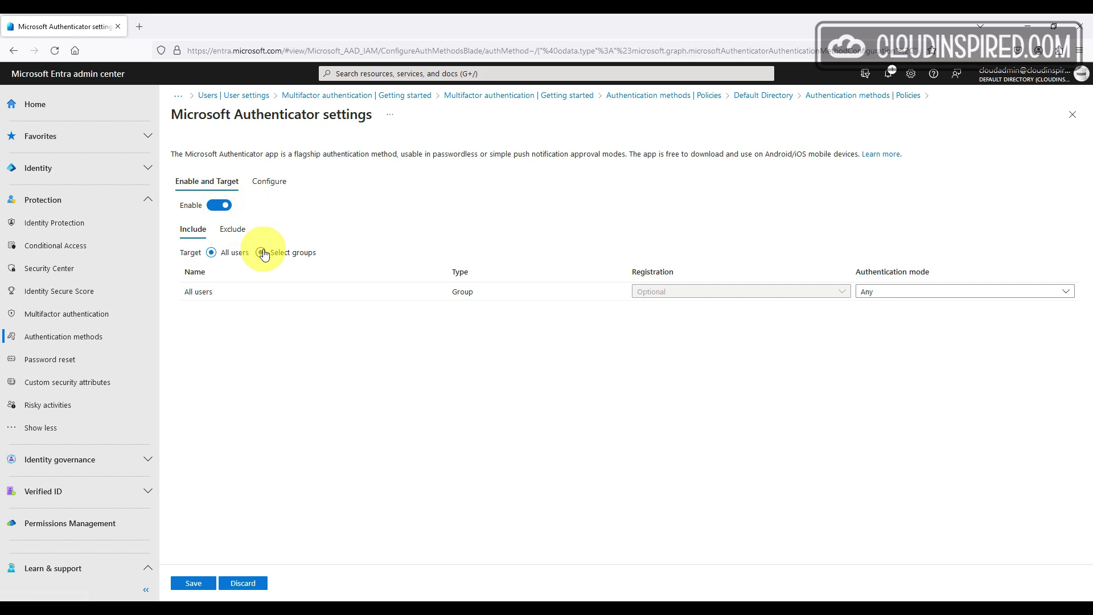
click(864, 291)
click(898, 293)
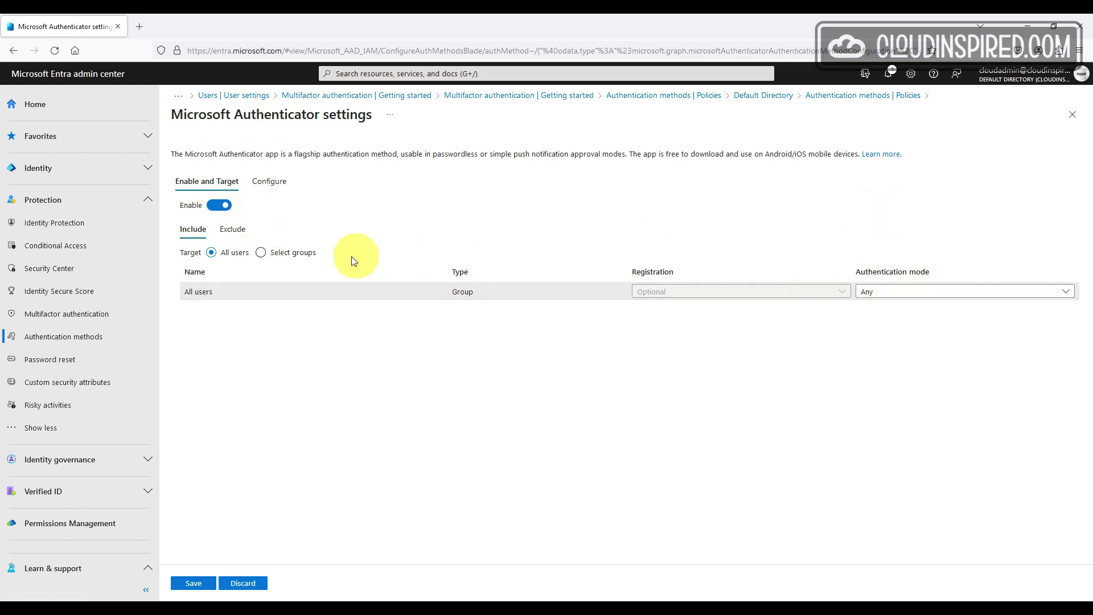
click(278, 254)
click(229, 253)
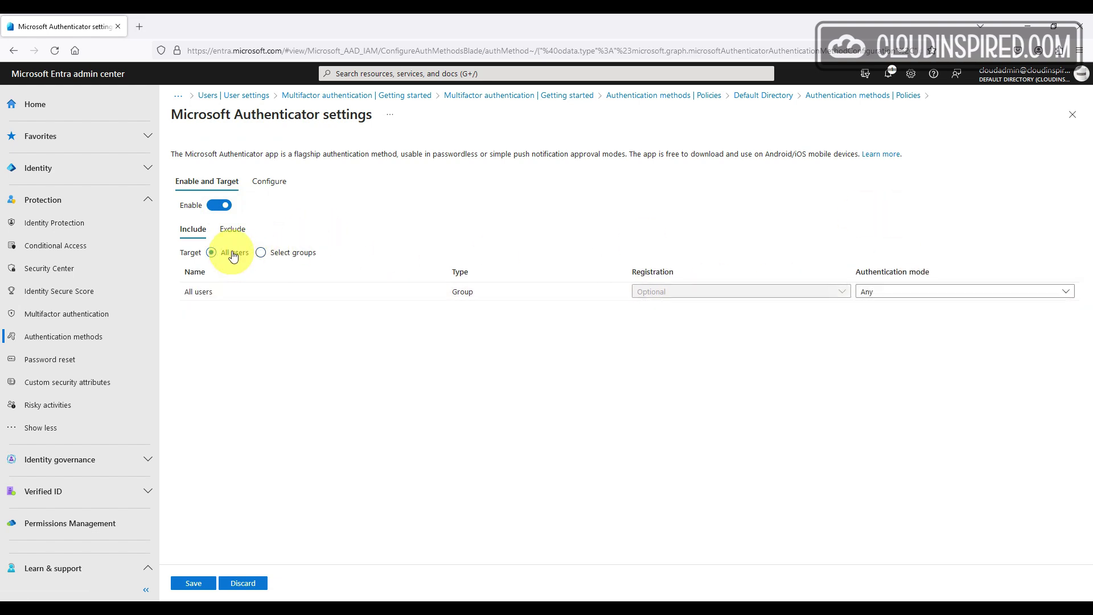
Set Authenticator's application name, geographic location and companion-app Status to Enabled, then save
click(271, 187)
scroll(278, 295, down, 1)
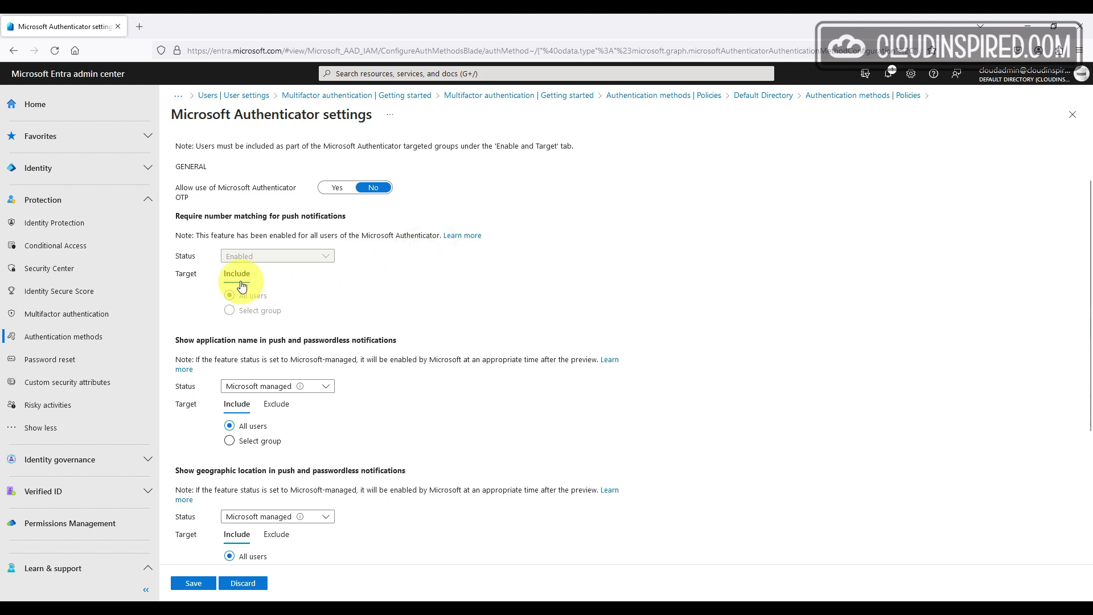
scroll(386, 315, down, 2)
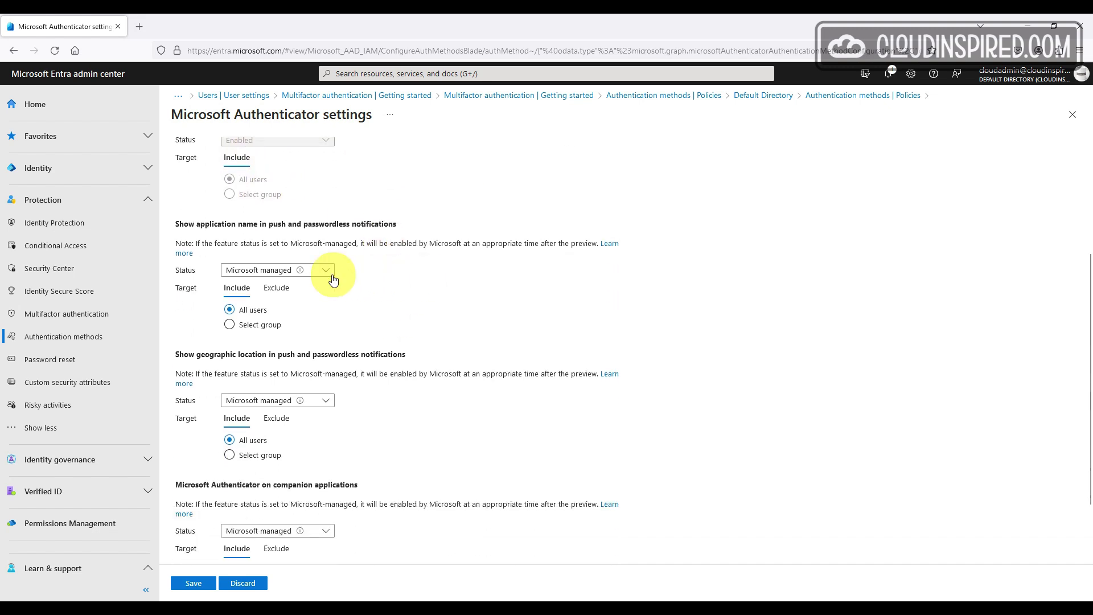
click(319, 270)
click(319, 305)
scroll(364, 294, down, 1)
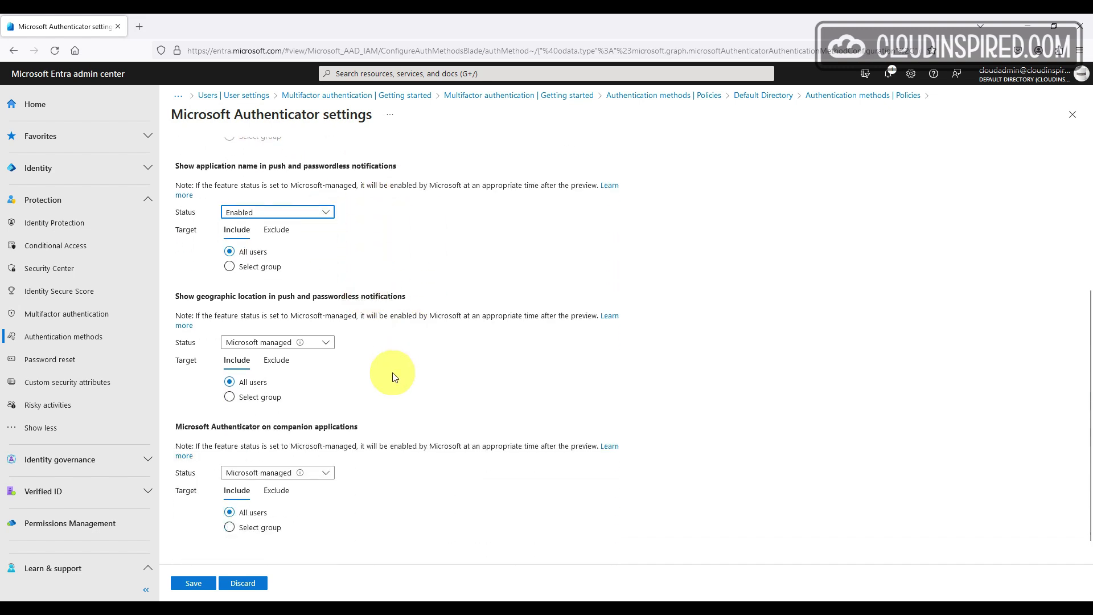
click(326, 344)
click(268, 377)
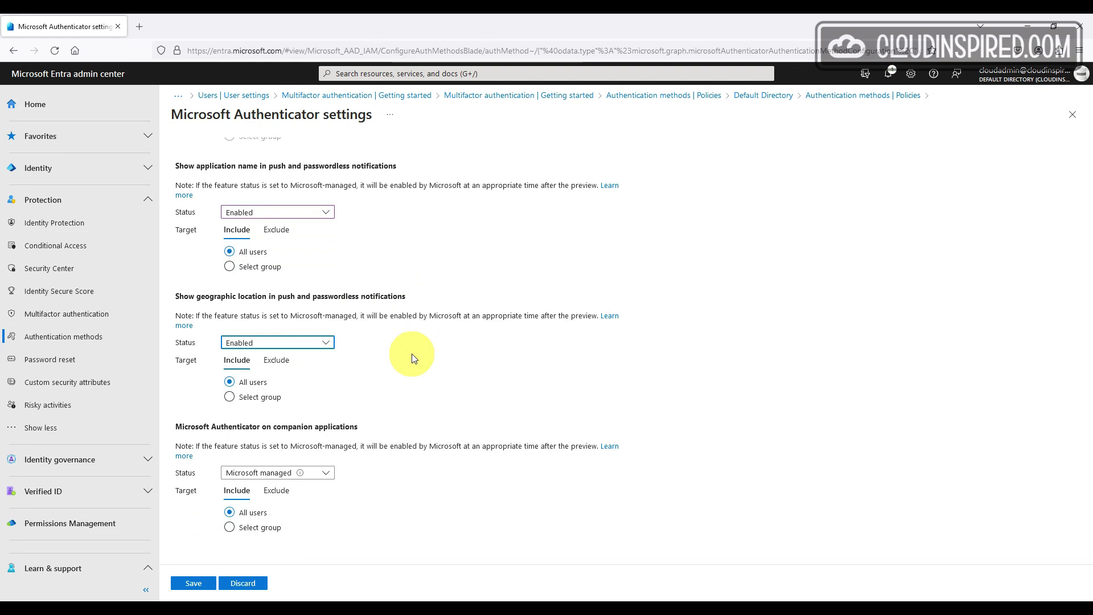
scroll(411, 353, down, 1)
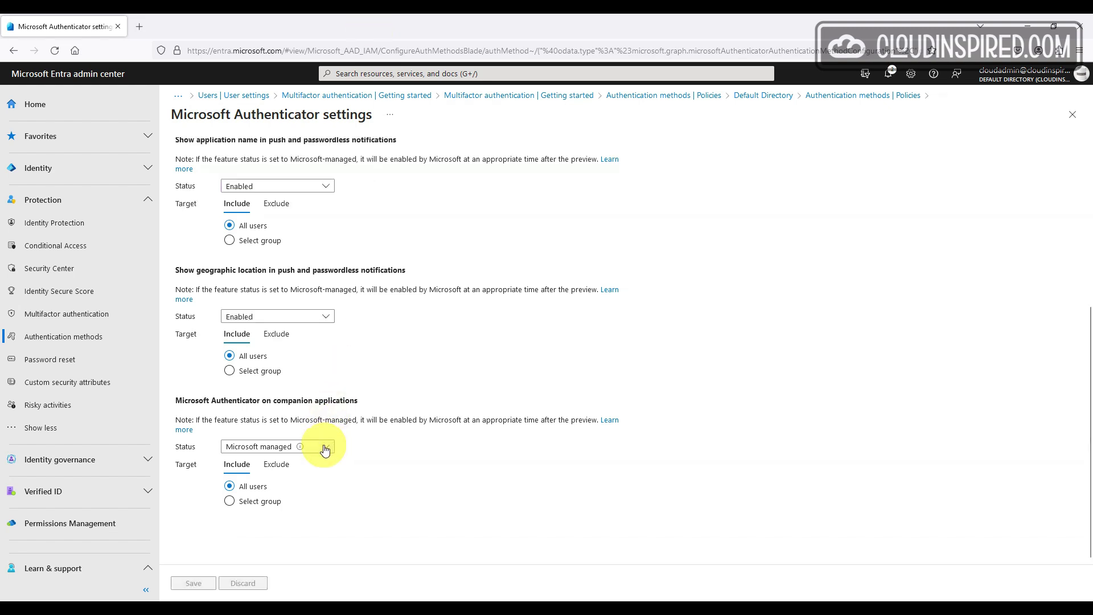
click(324, 447)
click(319, 481)
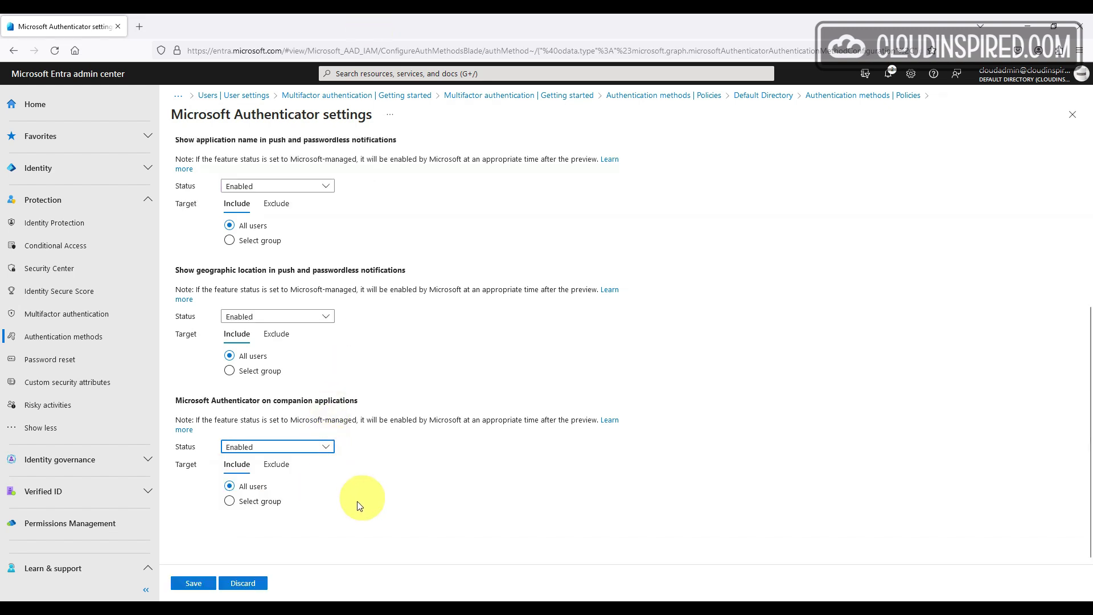
click(194, 583)
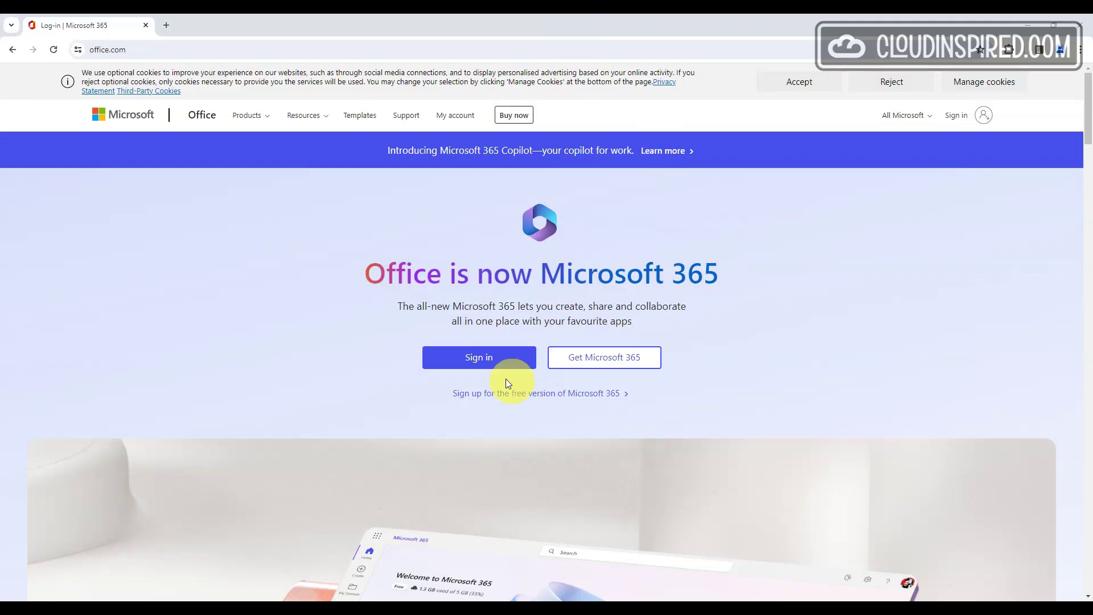
Begin the Microsoft 365 sign-in and choose the test user account
click(480, 360)
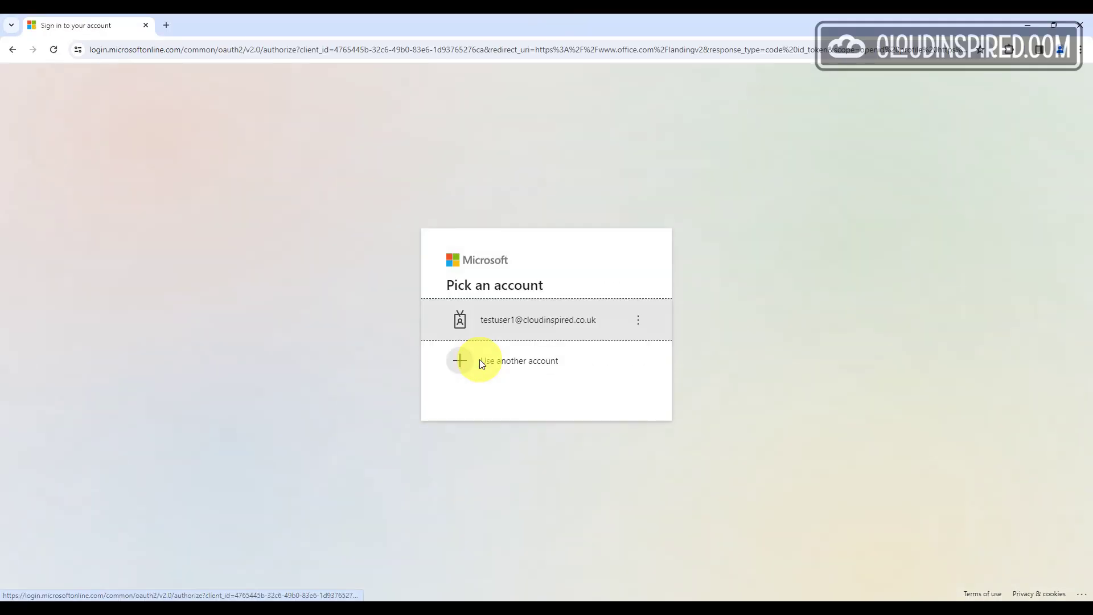
click(552, 323)
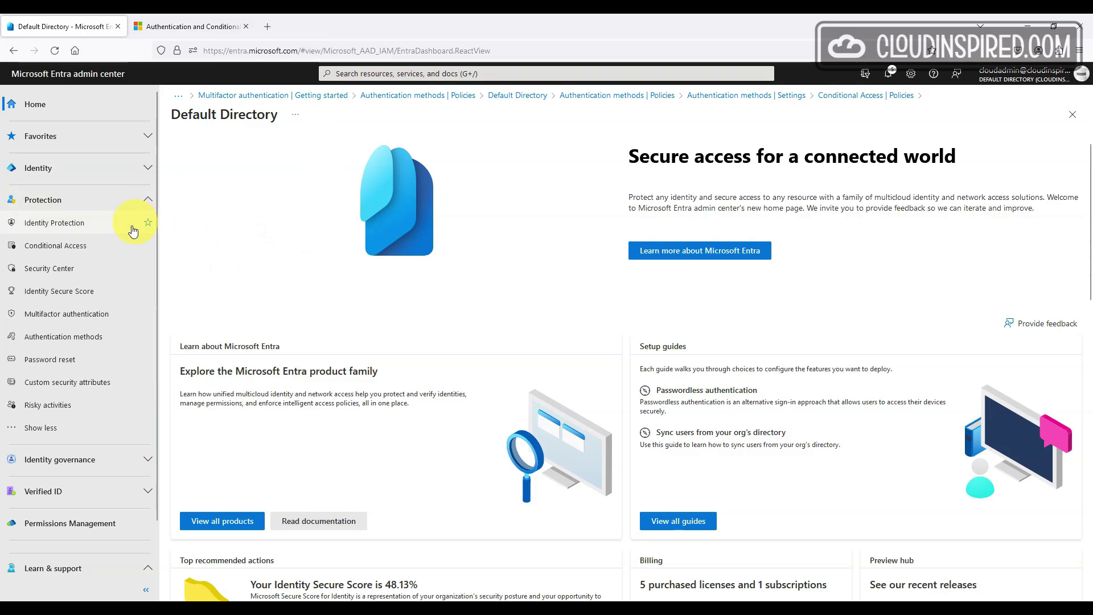
Start a new policy from the Conditional Access Policies list
click(57, 245)
click(197, 179)
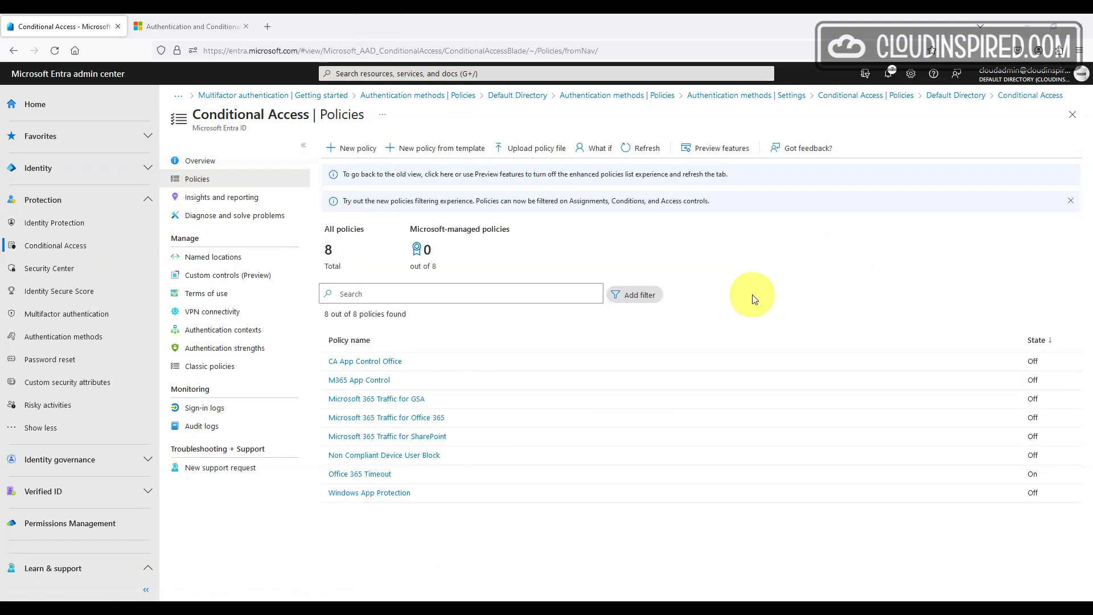
click(349, 148)
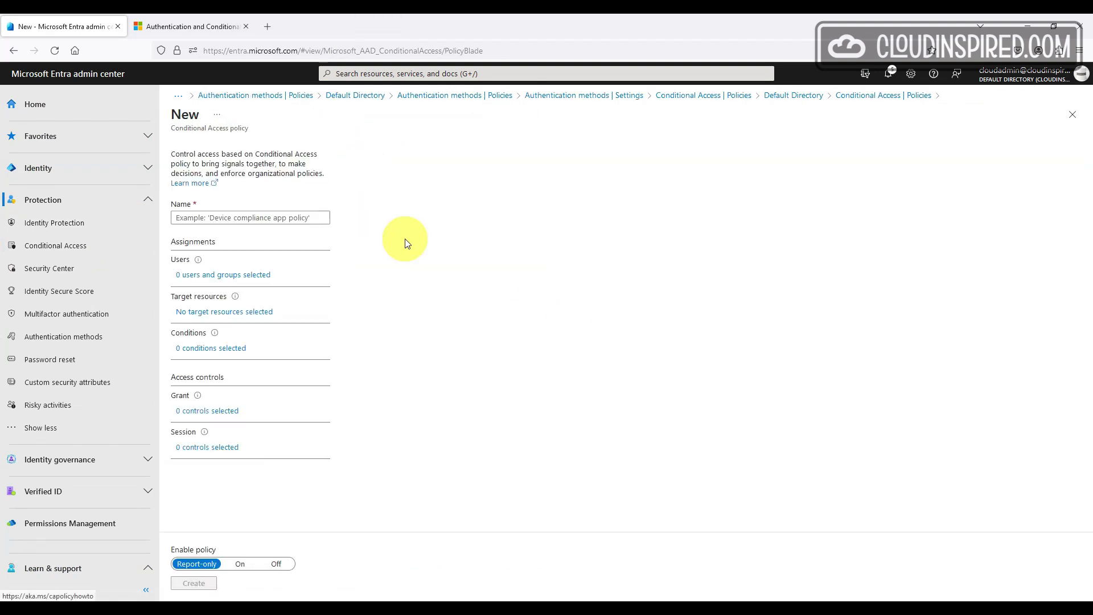
Apply the policy to Guest or external users of type B2B collaboration guest users
click(271, 276)
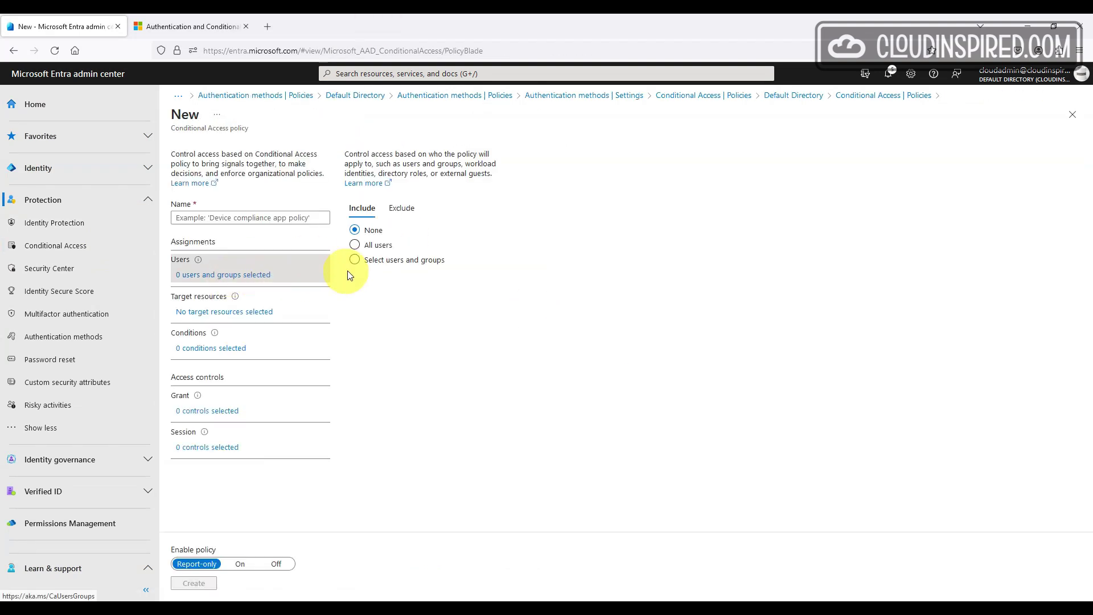
click(391, 246)
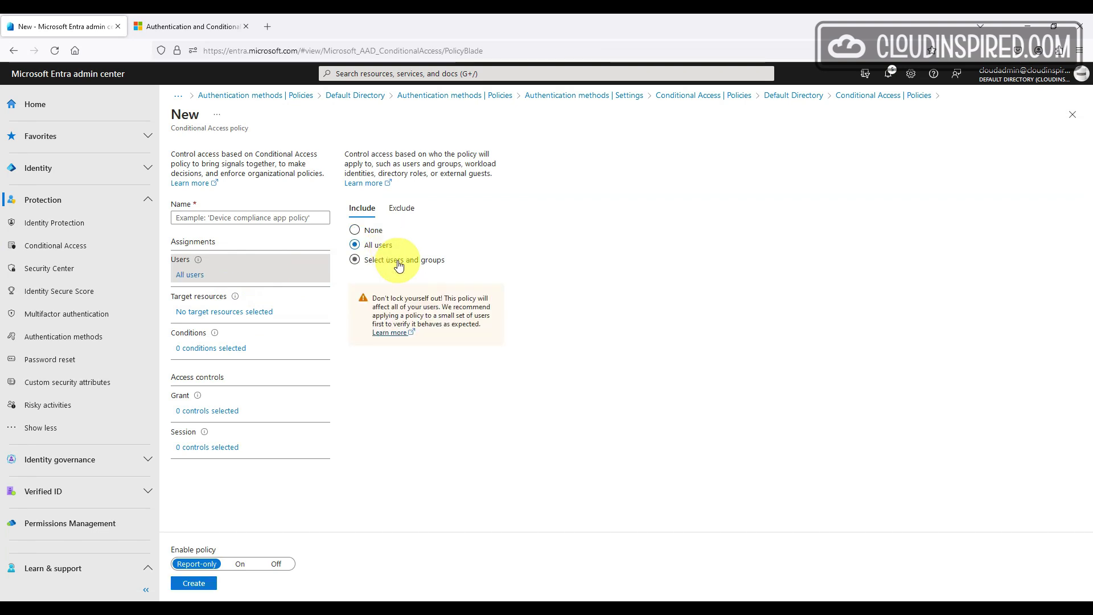
click(398, 262)
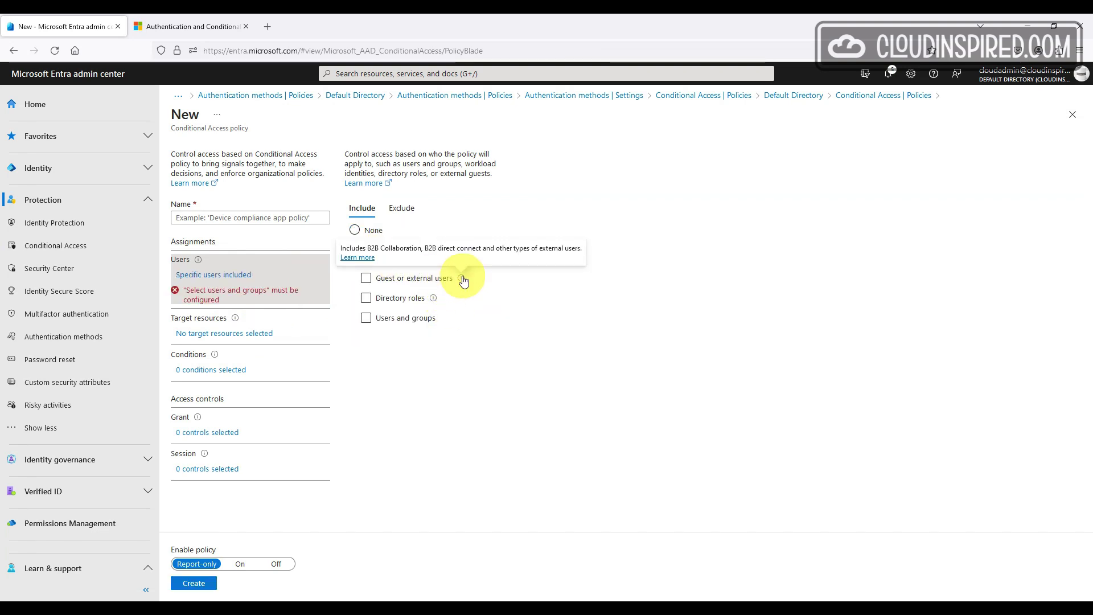
click(438, 277)
click(455, 301)
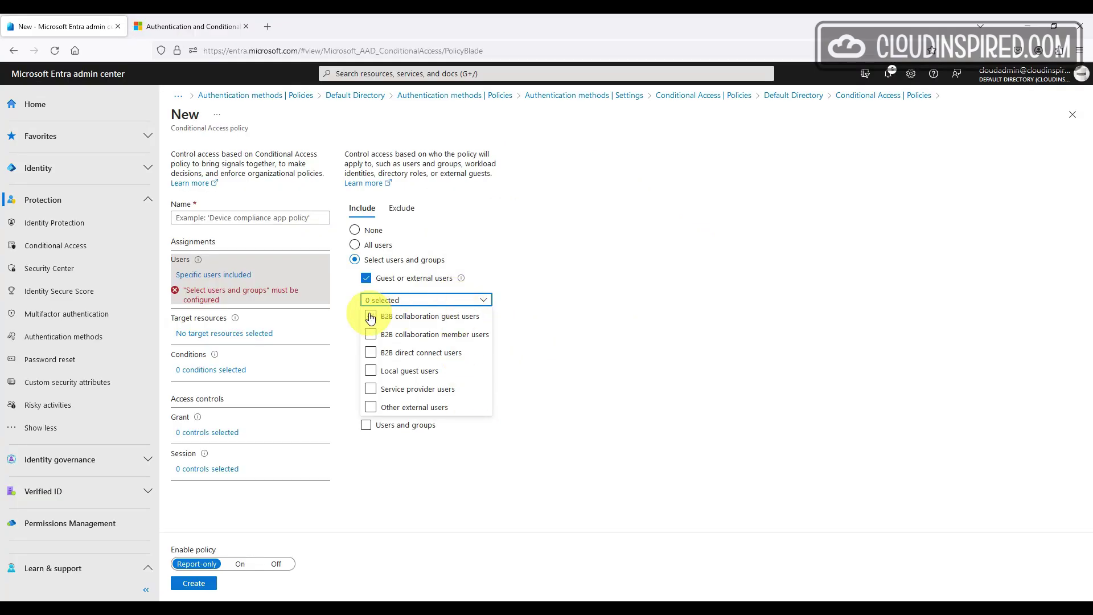
click(448, 288)
click(850, 161)
click(130, 328)
Target the policy at the Office 365 cloud app only
click(354, 283)
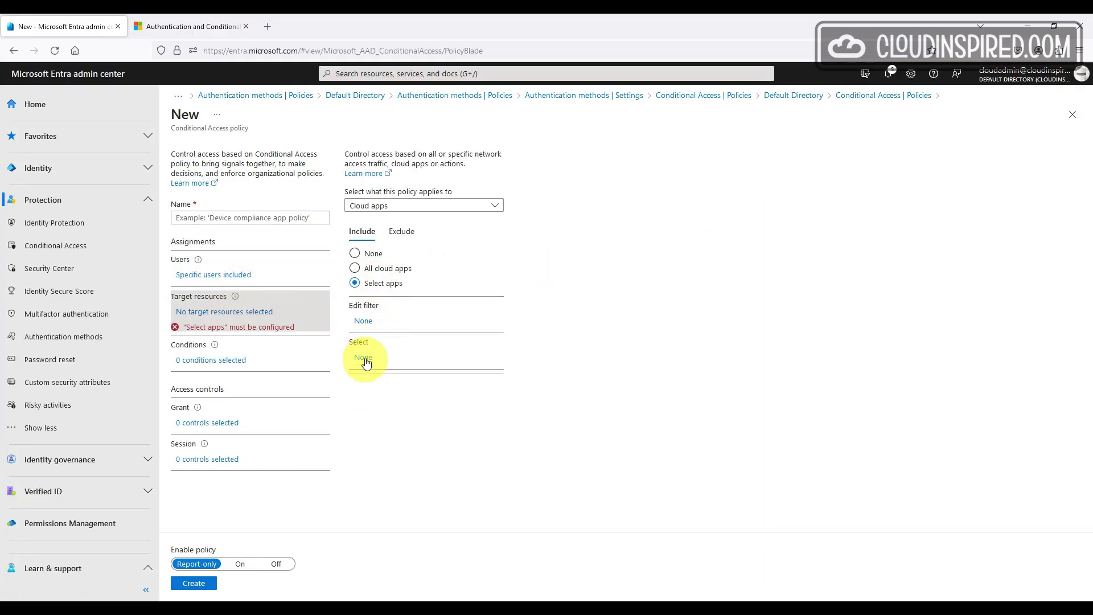
click(364, 357)
text(office 365)
click(945, 155)
click(957, 583)
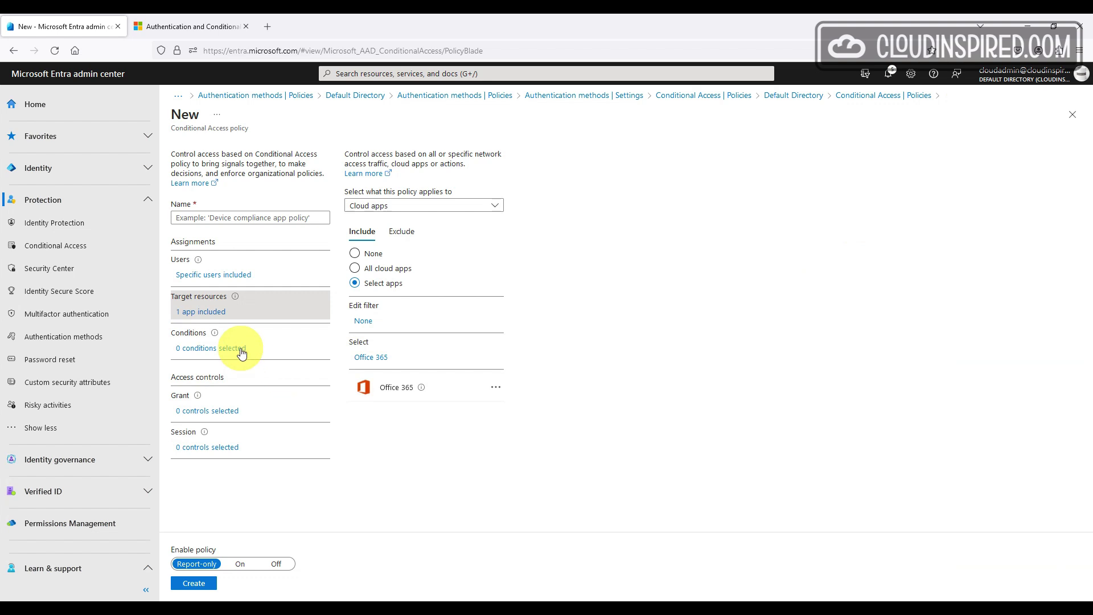
Add a Windows device platform condition and require multifactor authentication to grant access
click(216, 348)
click(374, 207)
click(944, 252)
click(955, 327)
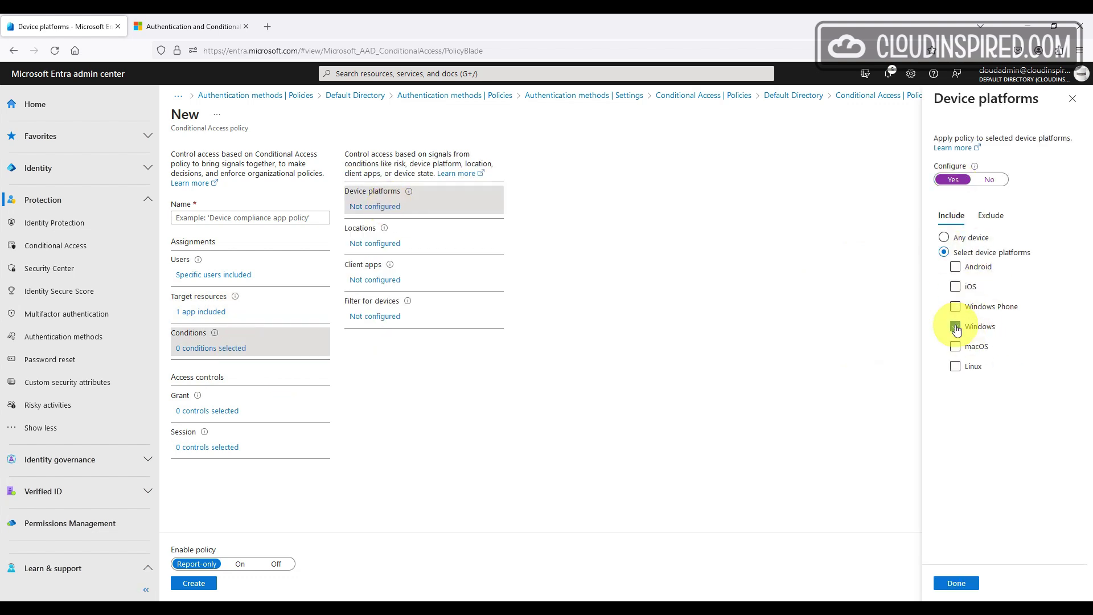
click(957, 584)
click(381, 248)
click(378, 282)
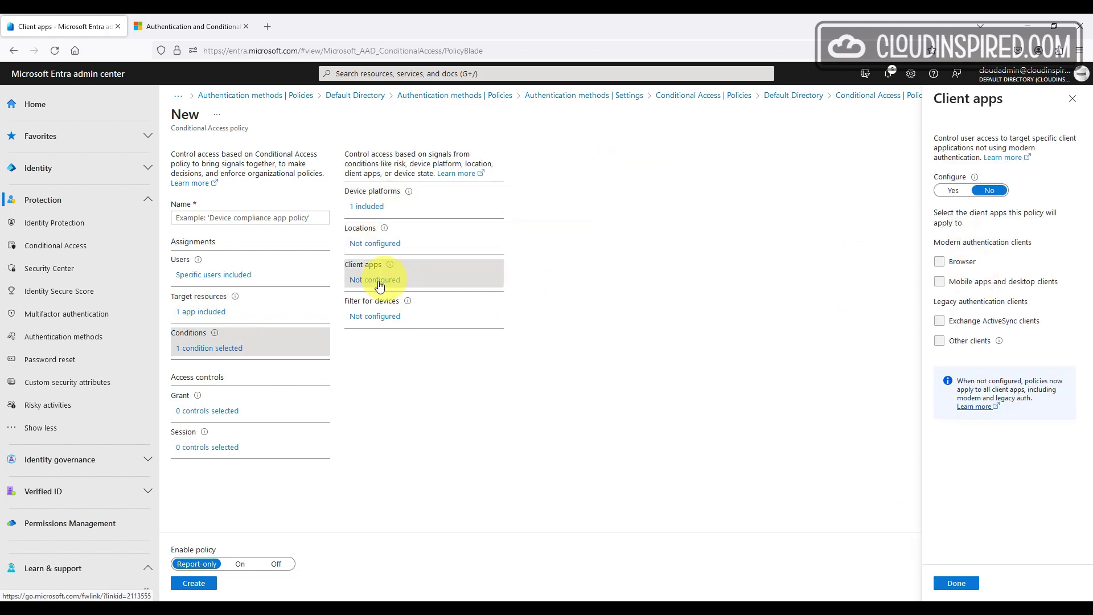
click(375, 316)
click(215, 410)
click(960, 219)
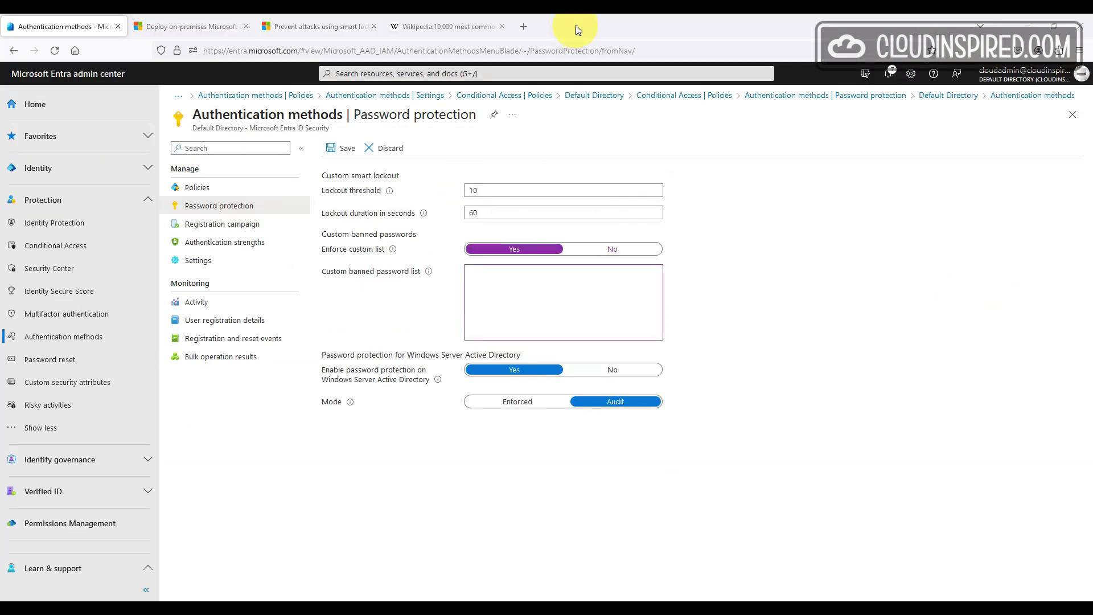
Copy Wikipedia's Top 100 common passwords into the Custom banned password list
click(453, 25)
scroll(942, 241, down, 7)
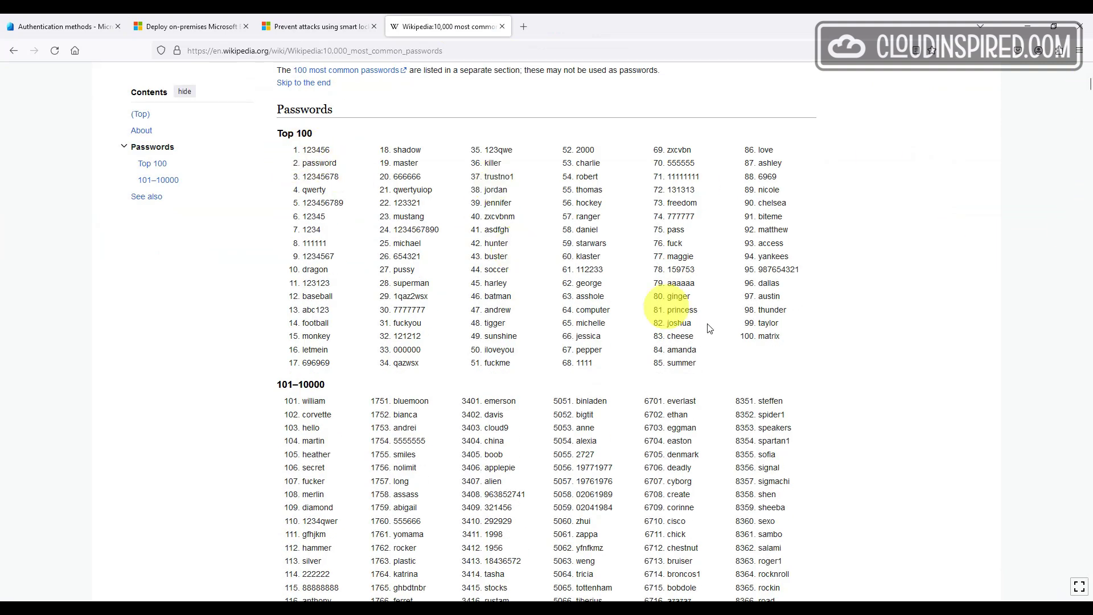
drag(743, 359, 324, 149)
key(ctrl+c)
right_click(324, 149)
click(341, 161)
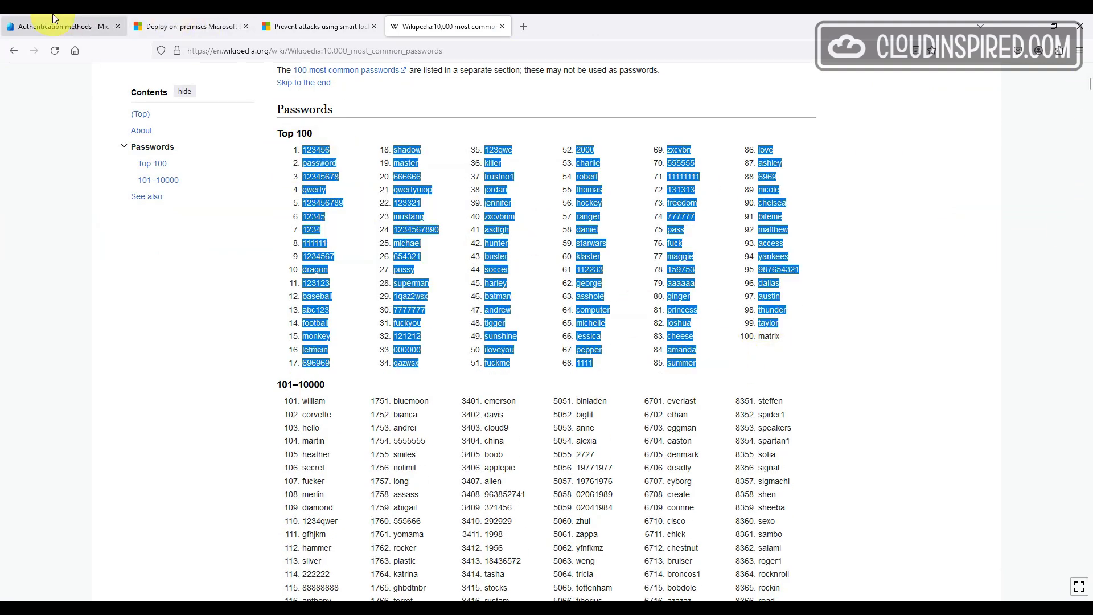
click(57, 26)
click(639, 315)
key(ctrl+v)
drag(538, 336, 447, 214)
click(511, 282)
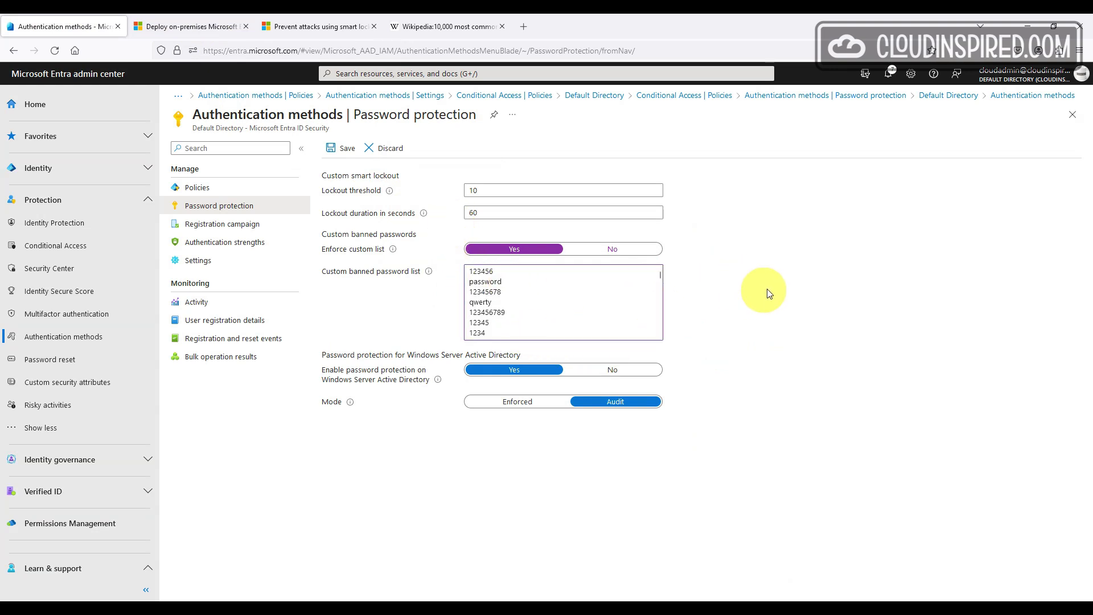
Set the password protection mode to Enforced and save the policy
click(437, 380)
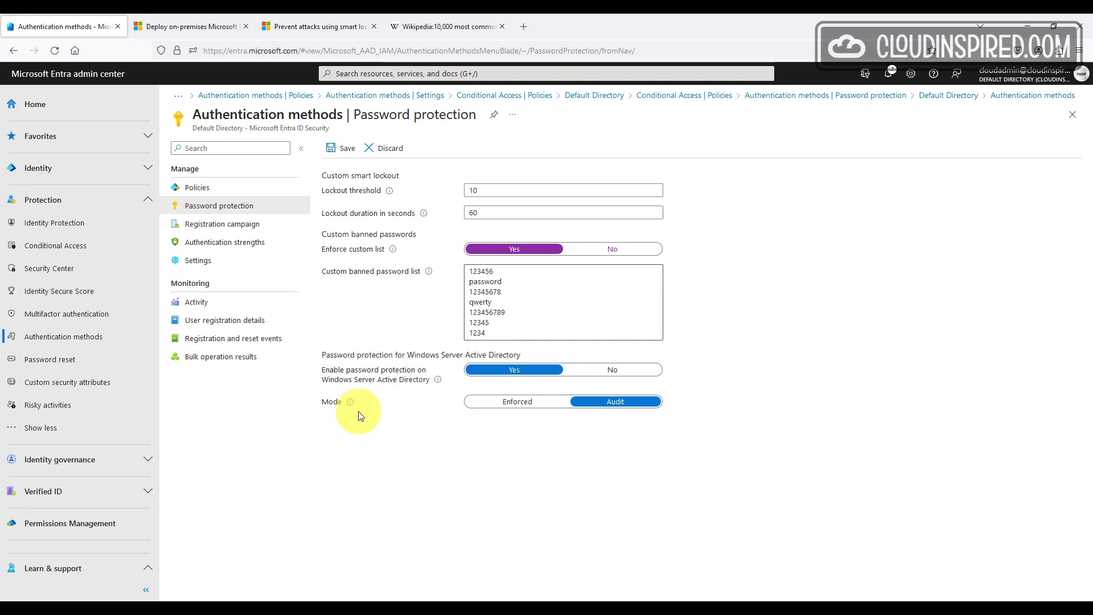
mouse_move(350, 403)
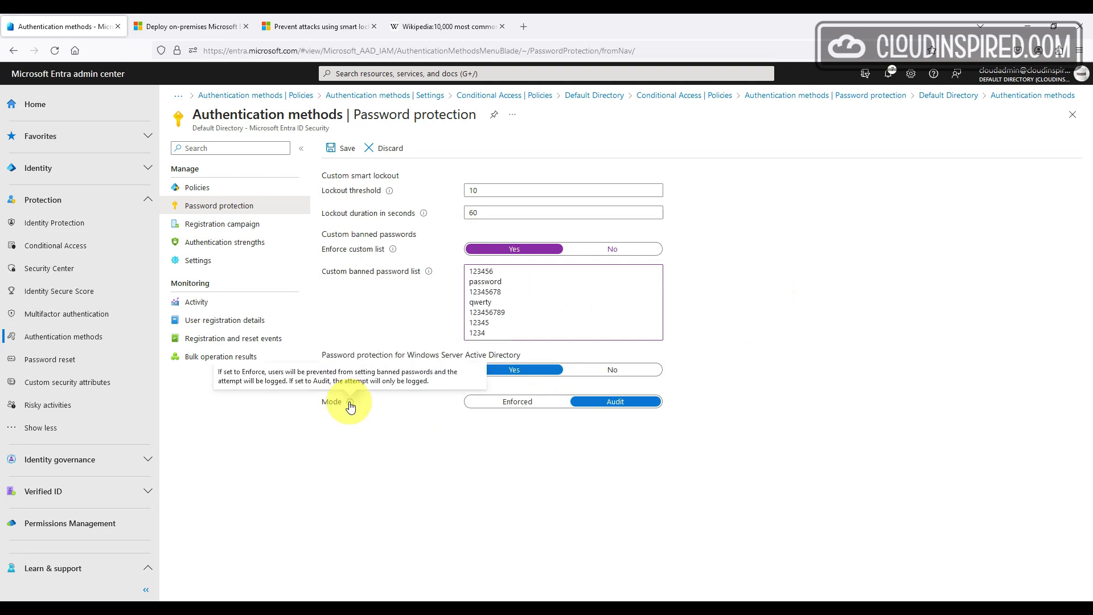
click(470, 402)
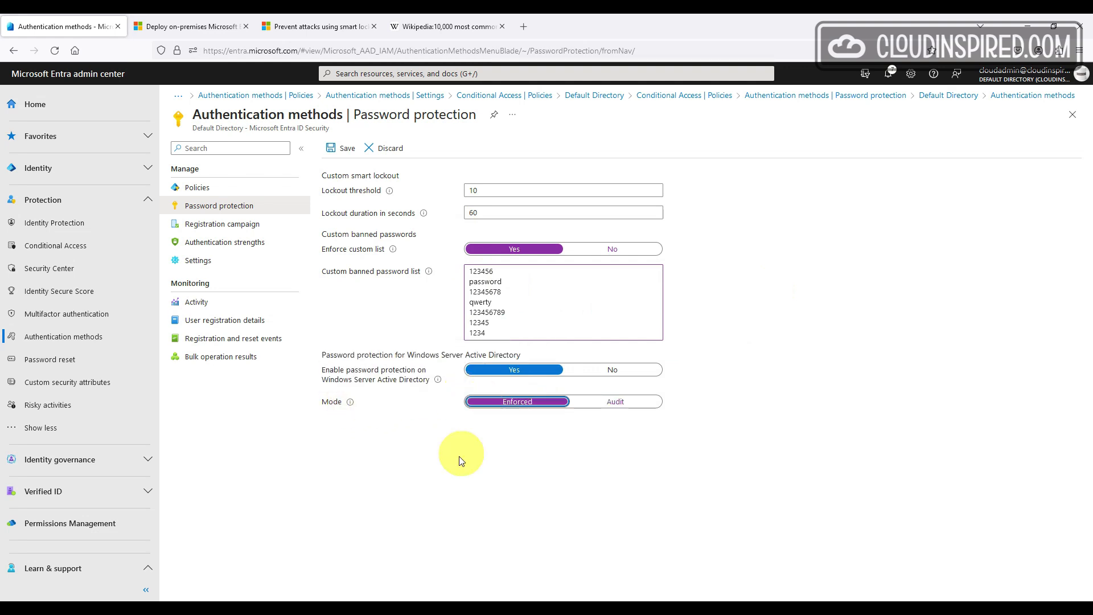
click(345, 148)
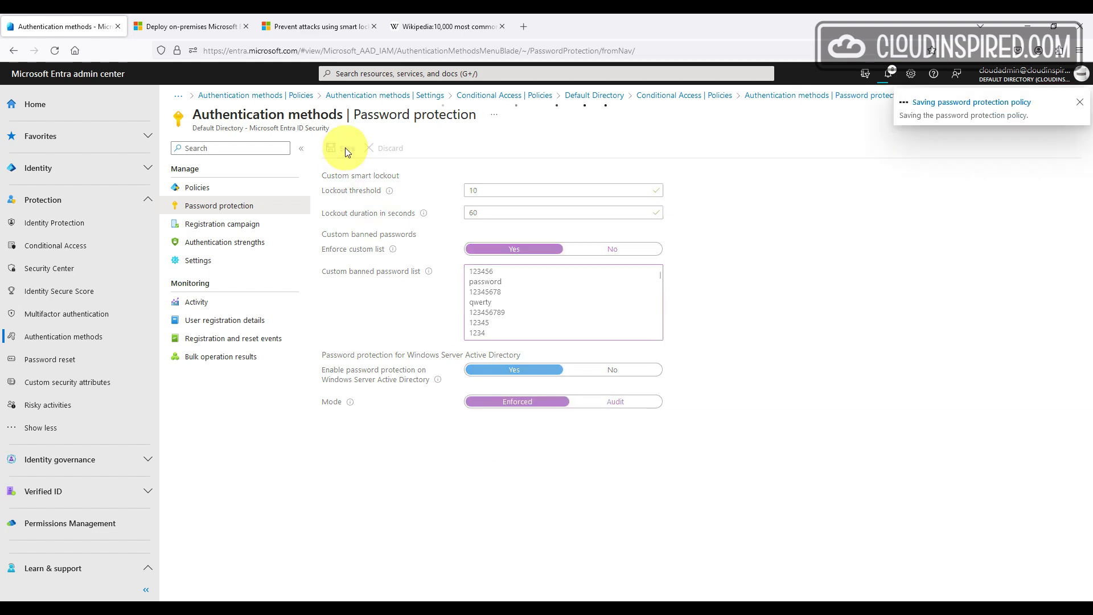
Read the smart lockout documentation, then return to the Password protection settings
click(327, 23)
scroll(1091, 342, up, 15)
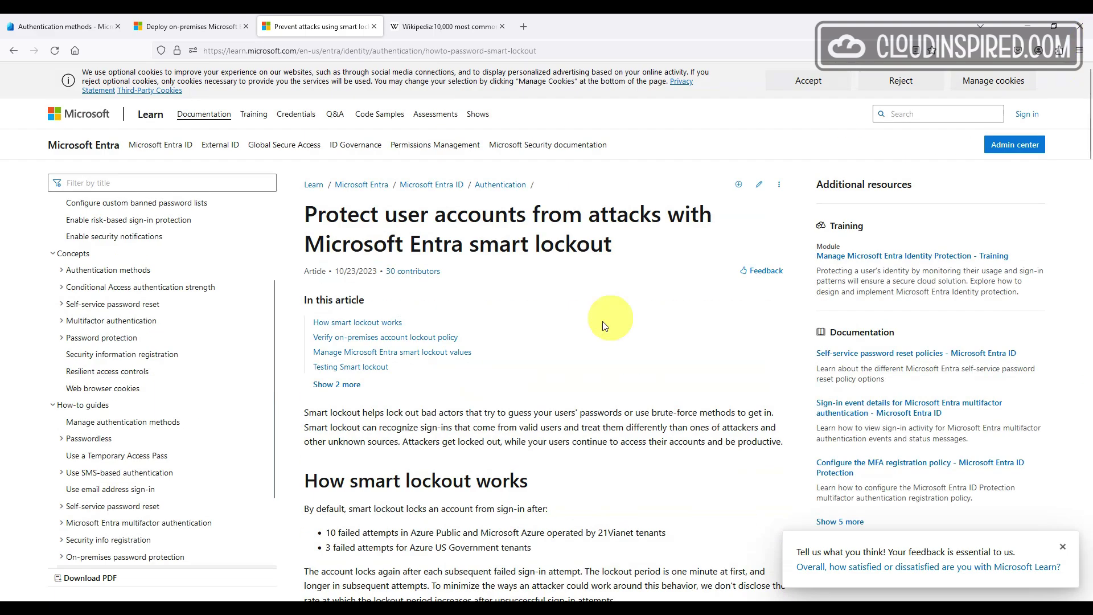
scroll(646, 281, down, 5)
key(ctrl+1)
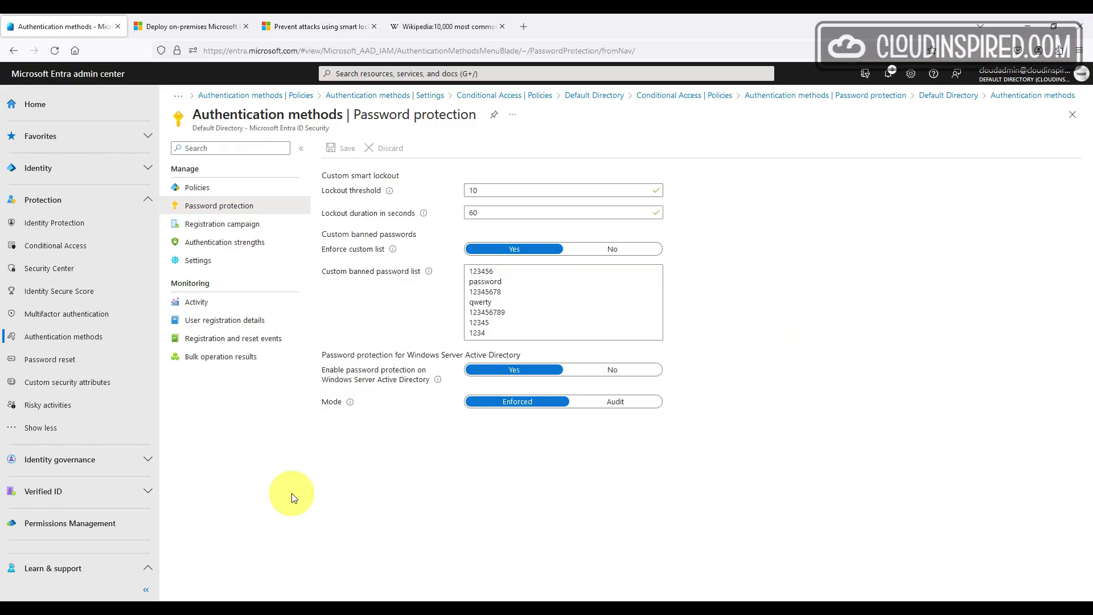